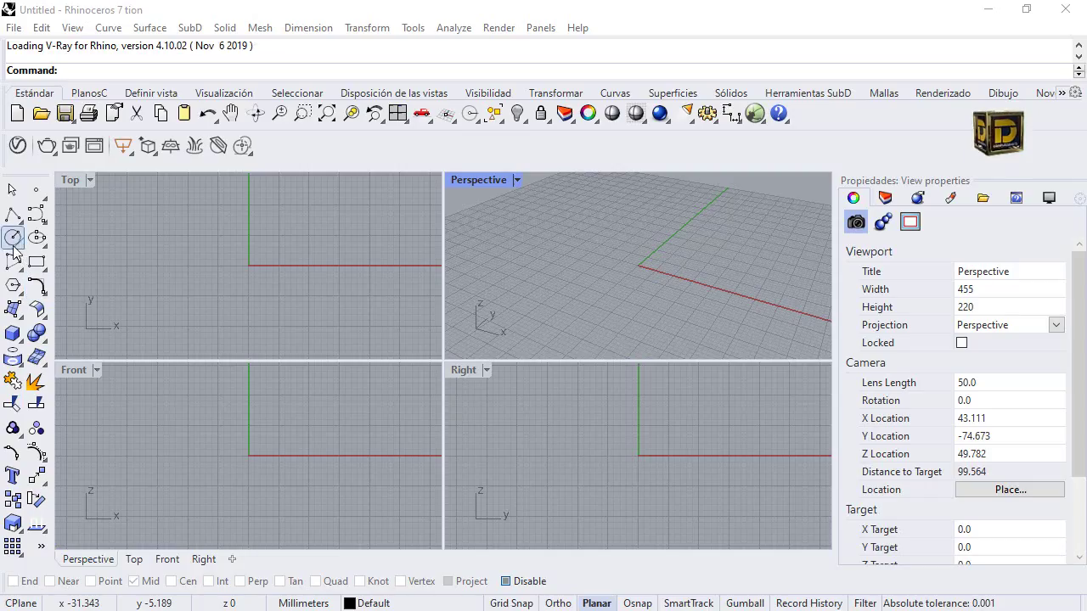
# Draw a circle 12 mm in diameter, centred near the origin in the Top view
pyautogui.click(11, 240)
pyautogui.click(248, 269)
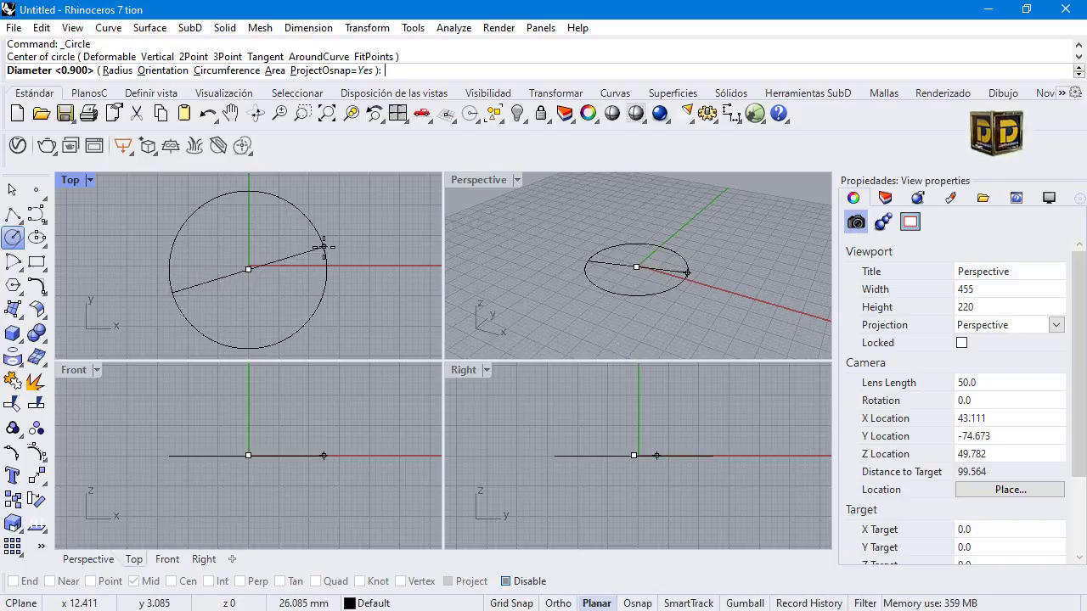
pyautogui.write('12')
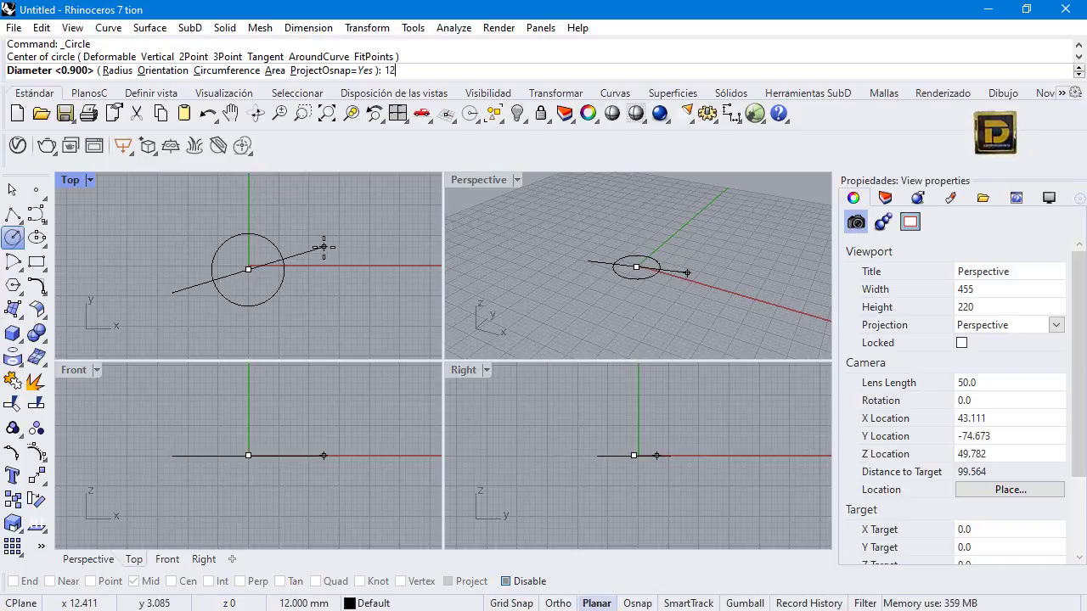
pyautogui.press('Return')
# Extrude the circle 4 mm upward in one direction only as an open surface, with BothSides and Solid set to No
pyautogui.click(260, 302)
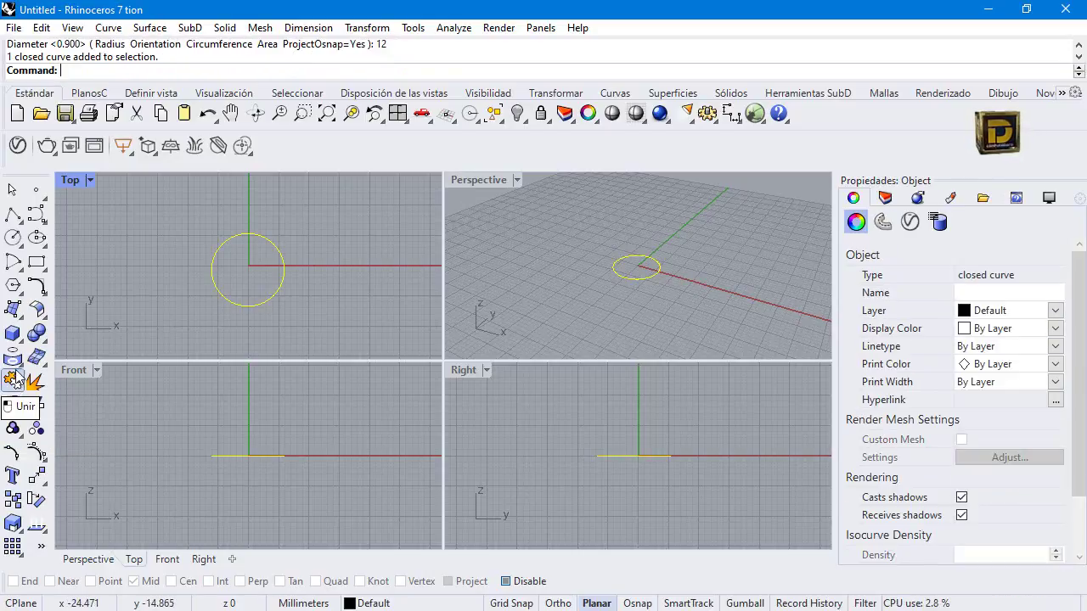
pyautogui.click(20, 316)
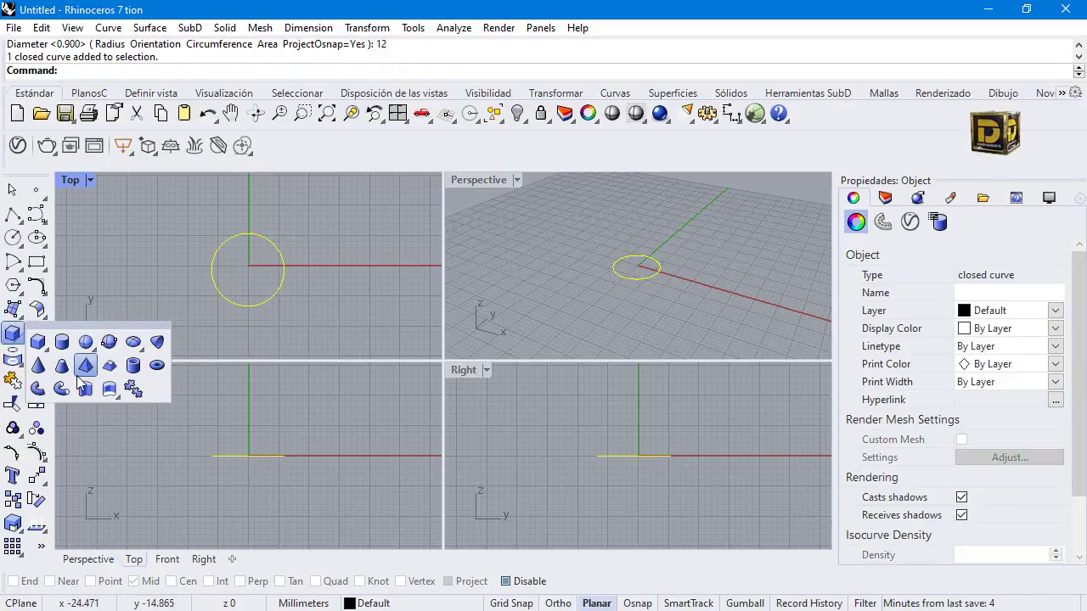
pyautogui.click(88, 391)
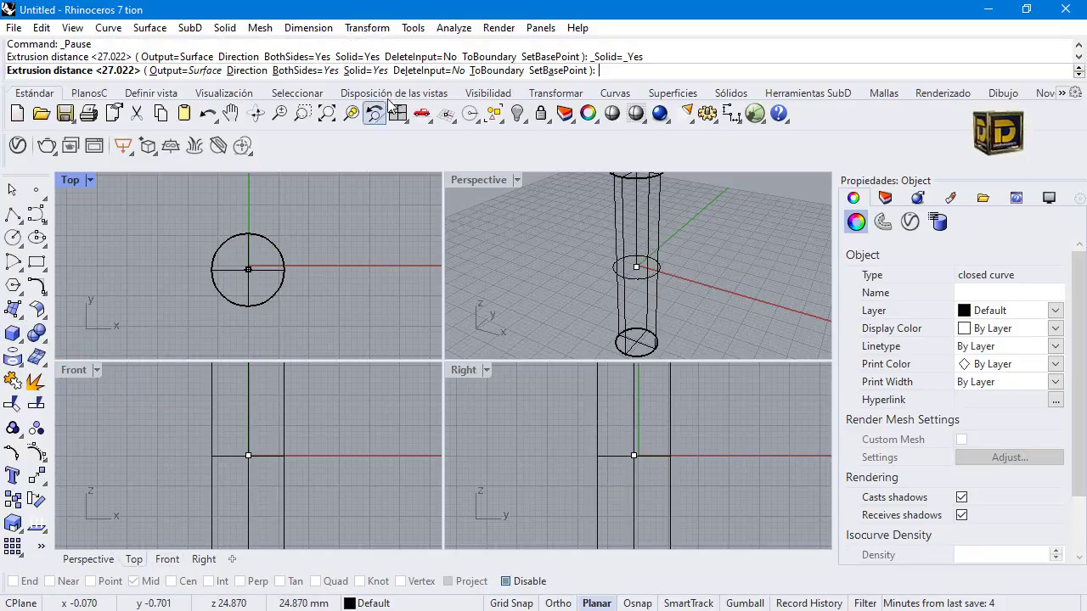
pyautogui.click(314, 72)
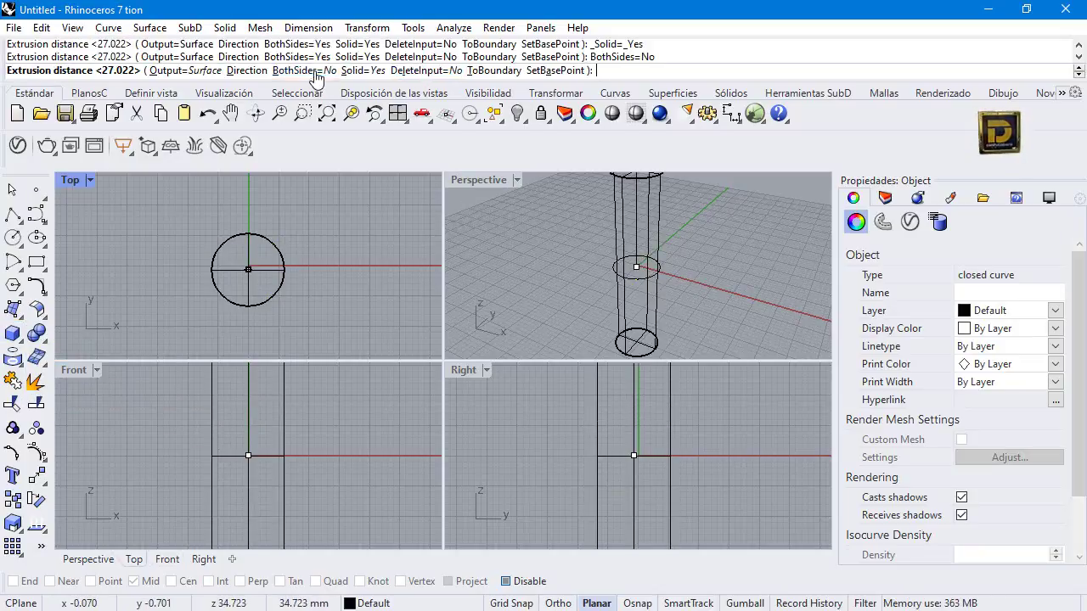
pyautogui.click(362, 71)
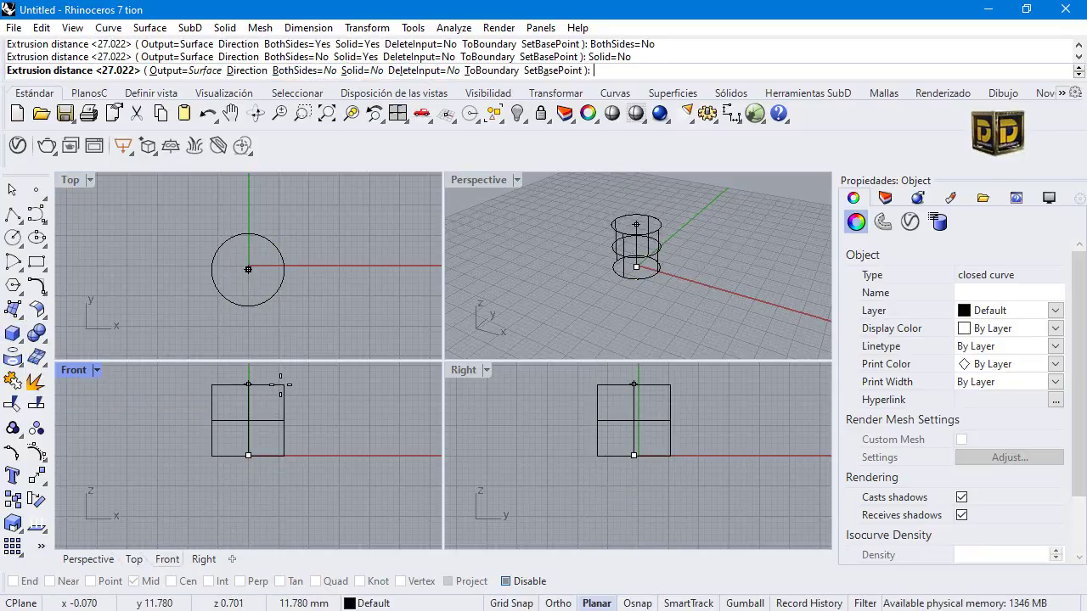
pyautogui.write('4')
pyautogui.press('Return')
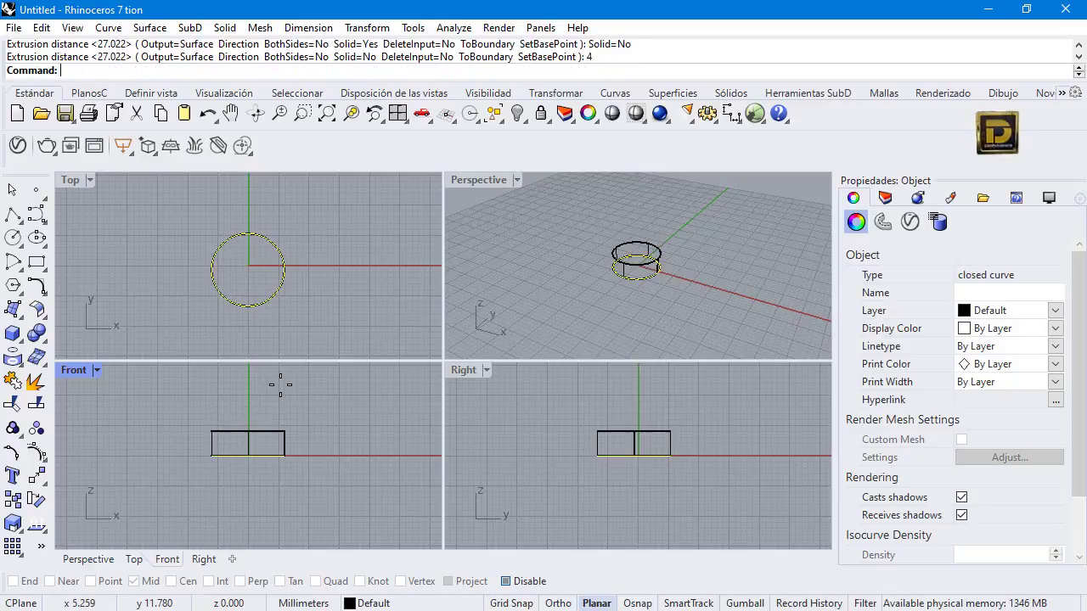
# Set the Perspective view's display mode to Shaded
pyautogui.click(555, 233)
pyautogui.click(517, 180)
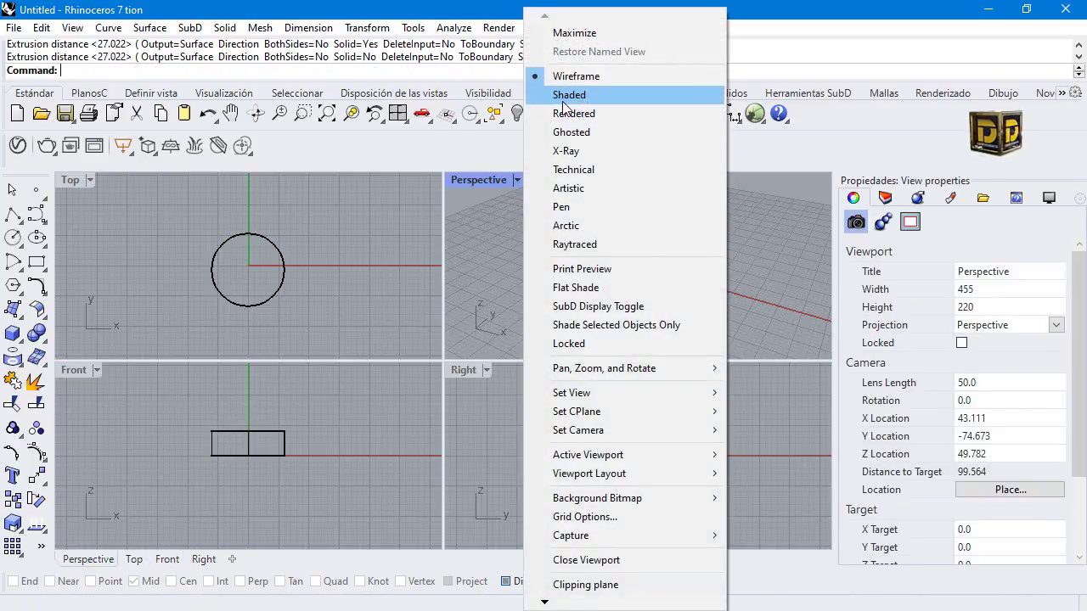
pyautogui.click(565, 91)
pyautogui.scroll(5, 635, 222)
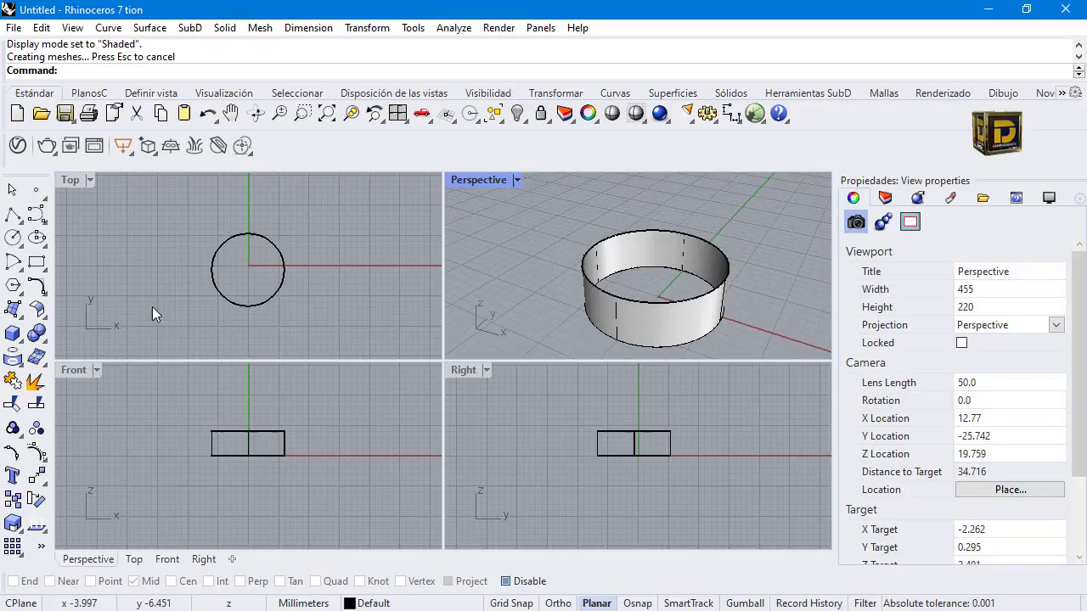
# Close the underside of the cylinder with a planar surface built from the base circle
pyautogui.click(17, 311)
pyautogui.click(62, 316)
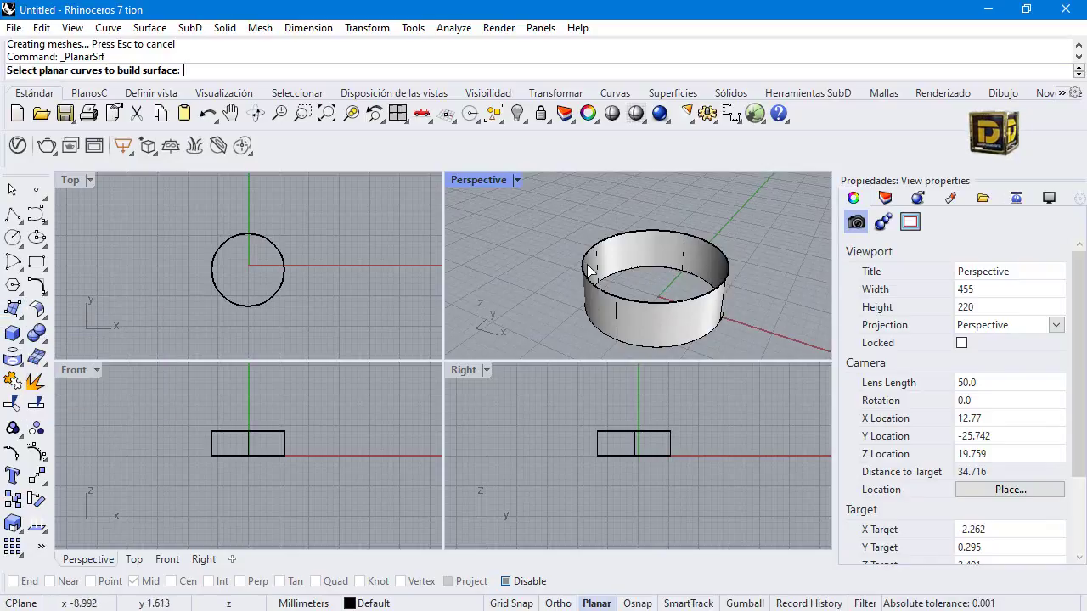
pyautogui.click(590, 280)
pyautogui.press('Return')
pyautogui.press('Return')
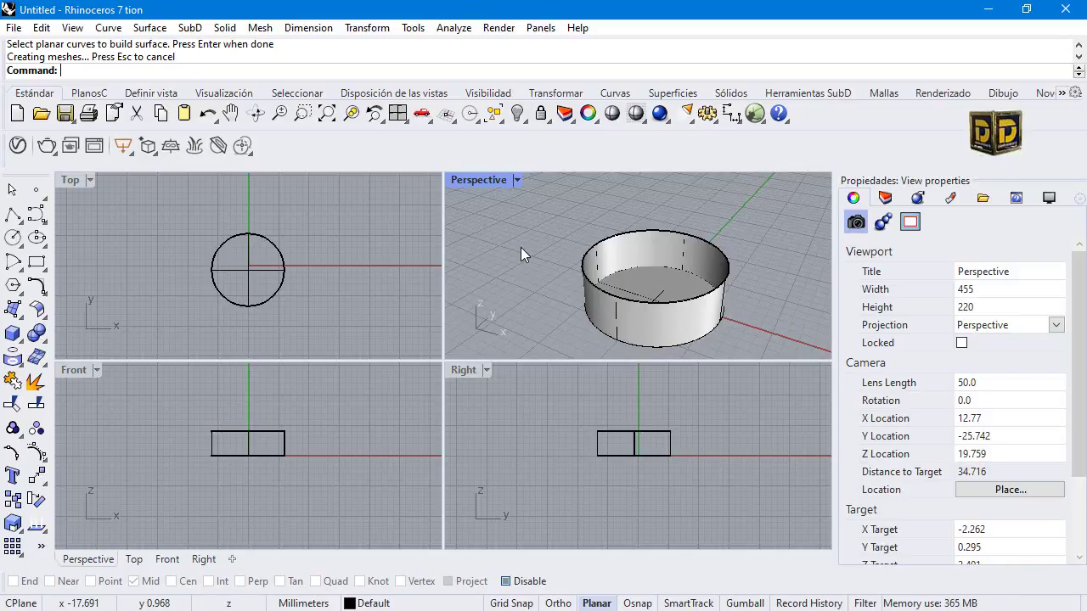
pyautogui.press('Return')
pyautogui.press('Return')
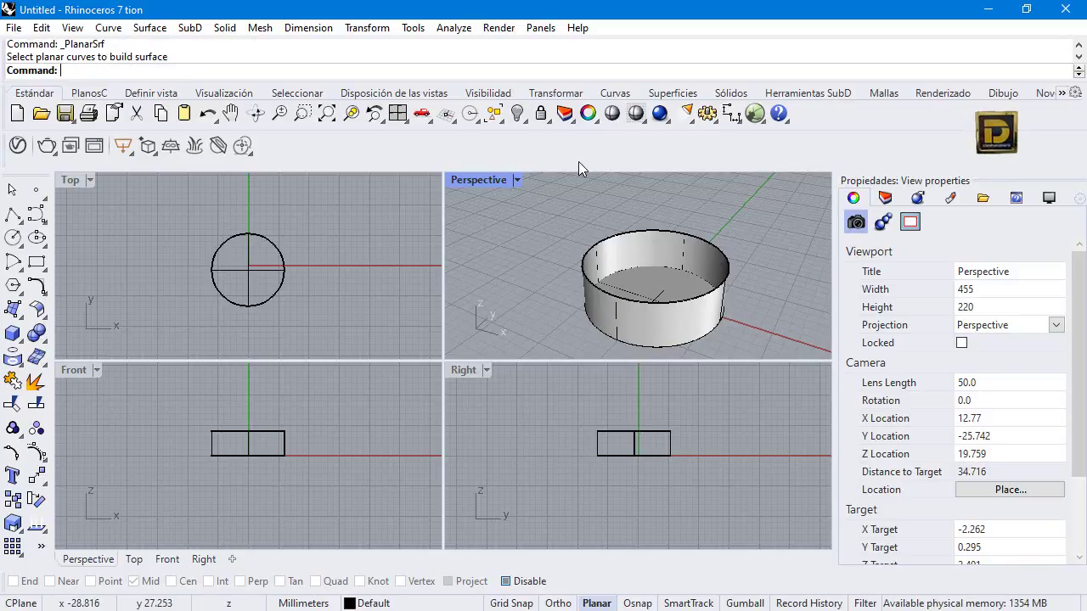
# Fillet the surfaces of the base and the cylindrical wall with a radius of 0.8 mm
pyautogui.doubleClick(506, 181)
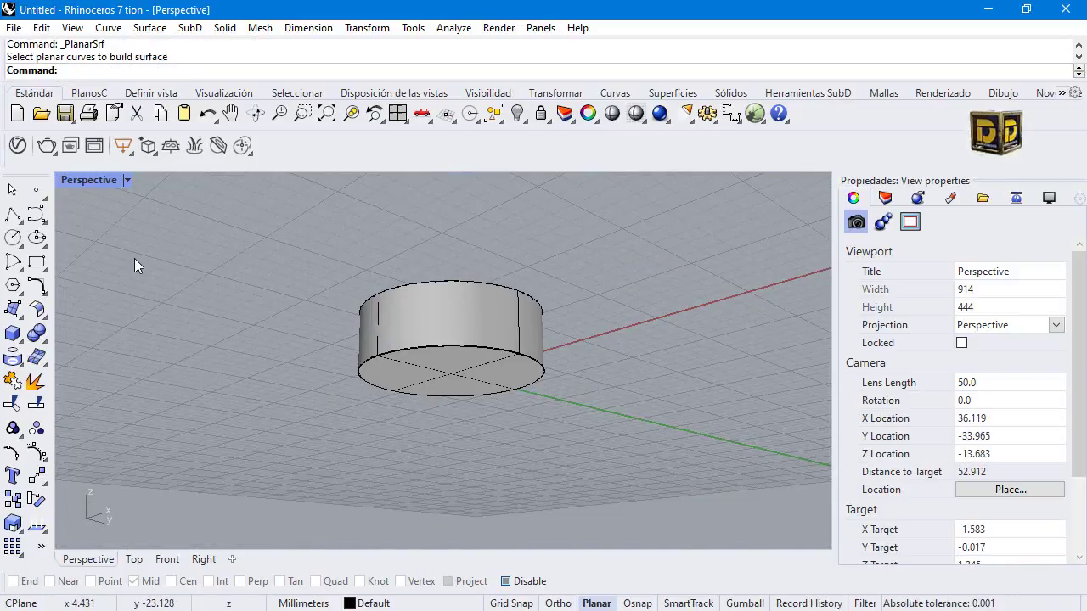
pyautogui.click(38, 309)
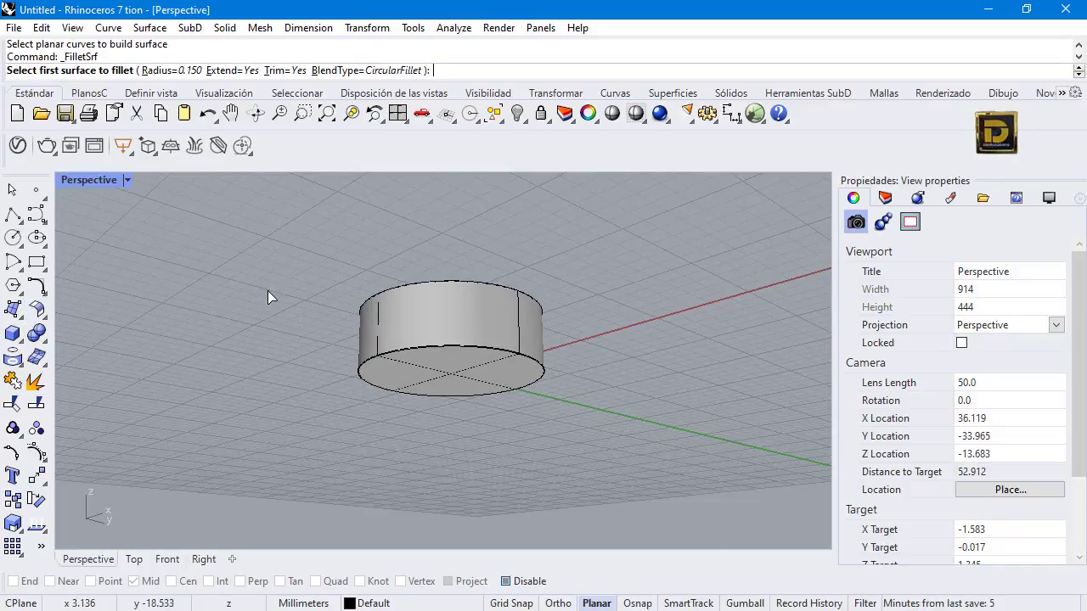
pyautogui.click(185, 70)
pyautogui.write('.8')
pyautogui.press('Return')
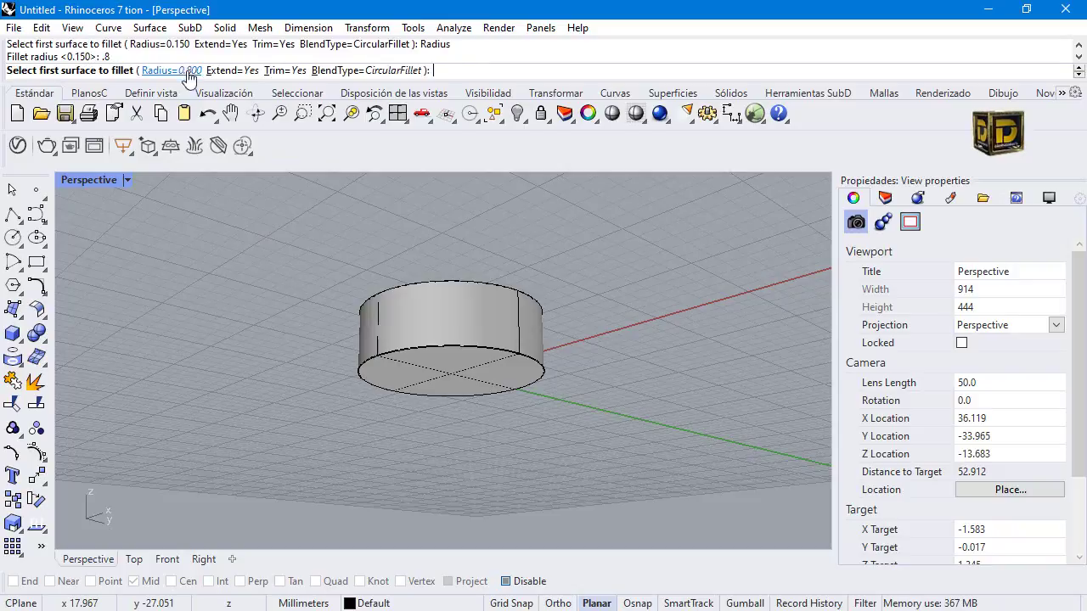
pyautogui.click(420, 353)
pyautogui.click(424, 340)
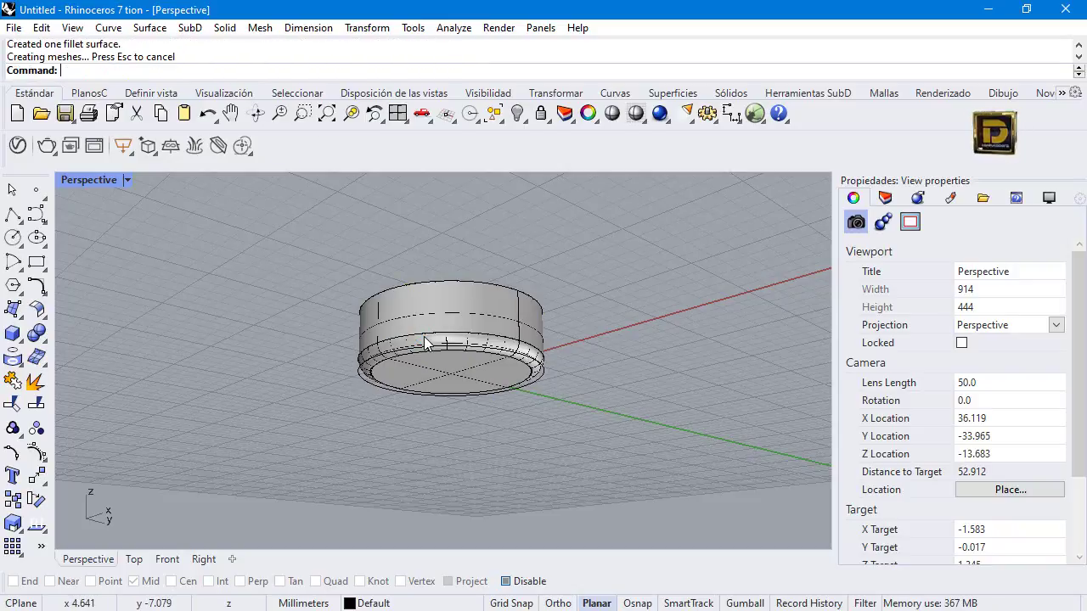
pyautogui.press('Return')
# Rebuild the trimmed wall surface with a U point count of 12, keeping the original surface instead of deleting the input
pyautogui.moveTo(451, 321); pyautogui.dragTo(353, 346, button='right')
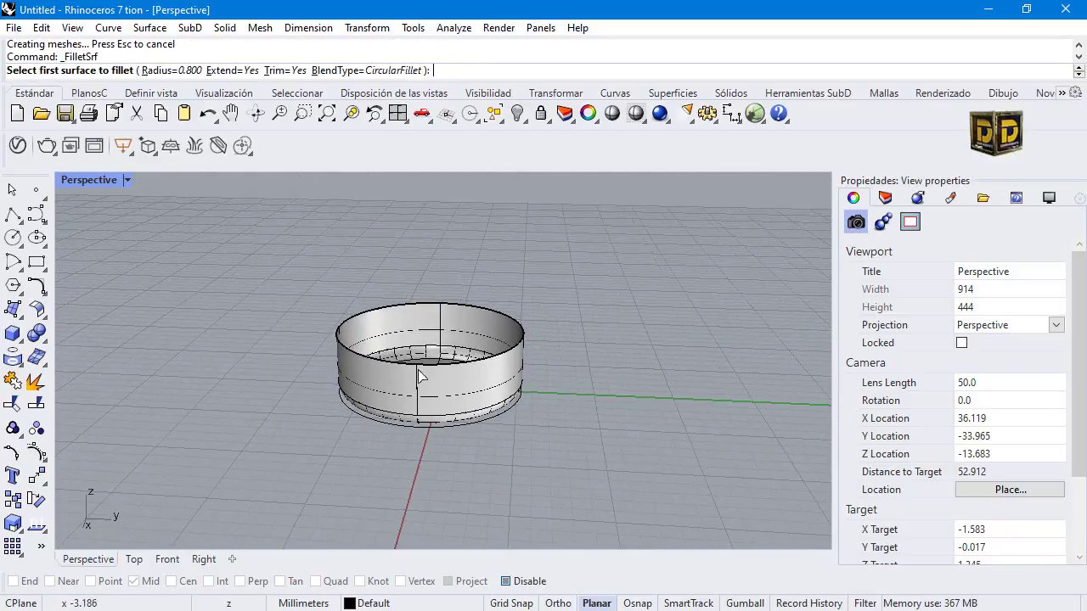
pyautogui.click(379, 396)
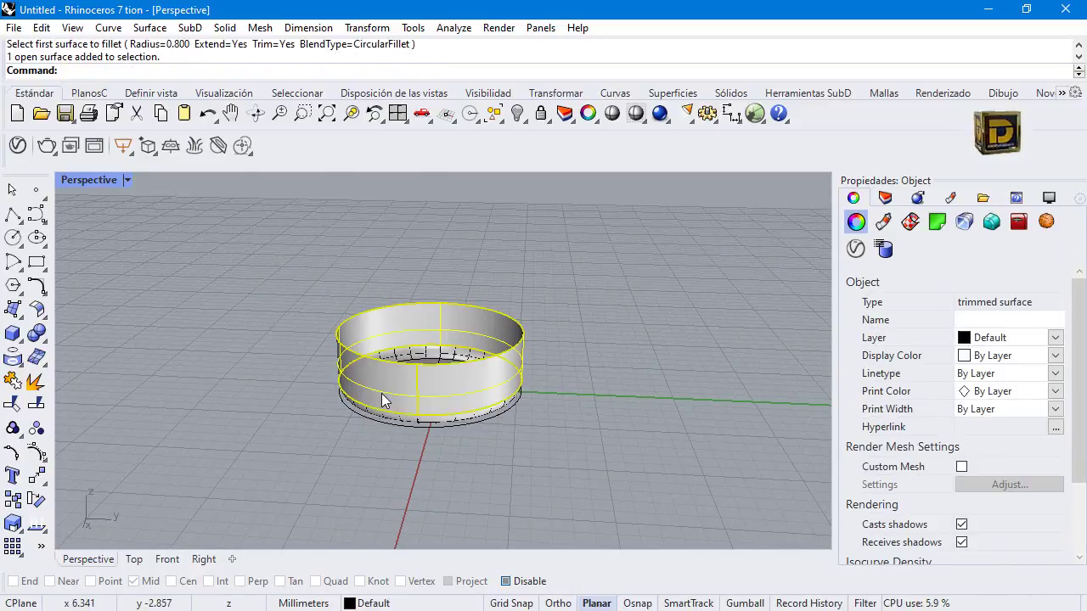
pyautogui.write('_Rebuild')
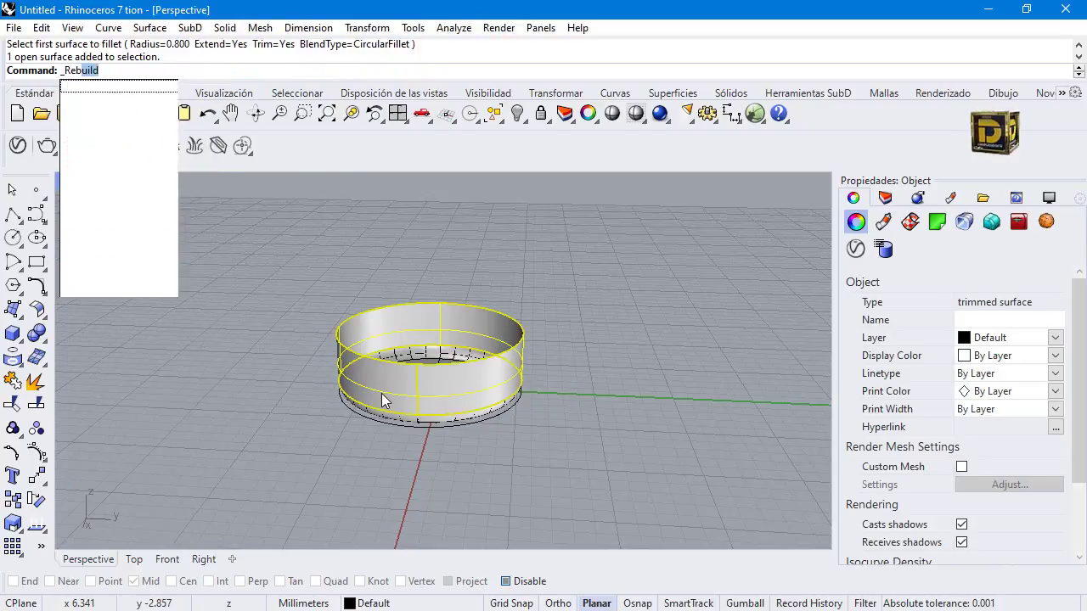
pyautogui.press('Return')
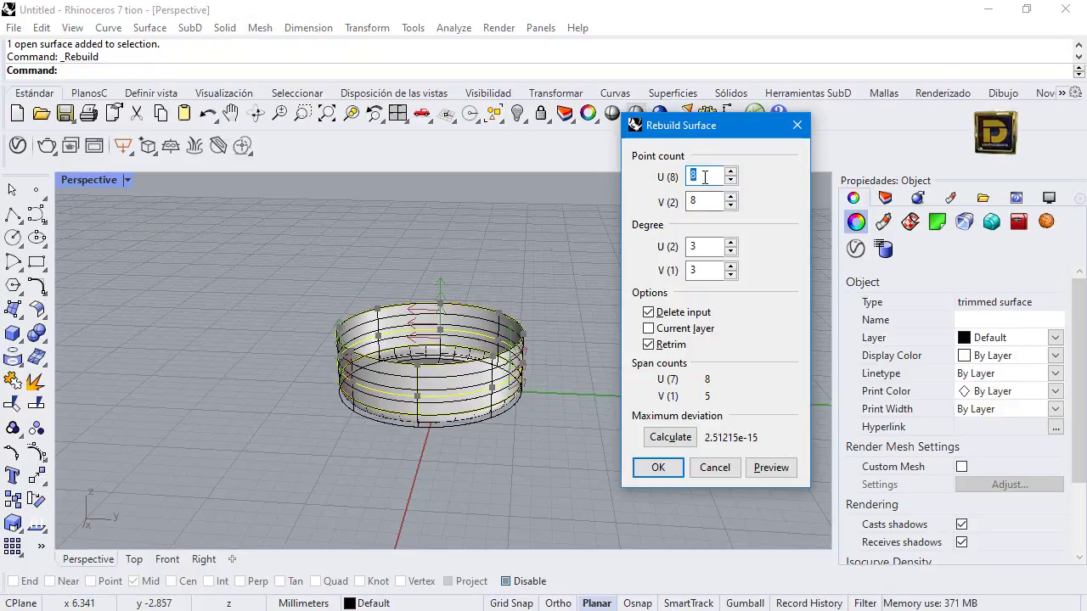
pyautogui.write('12')
pyautogui.click(648, 313)
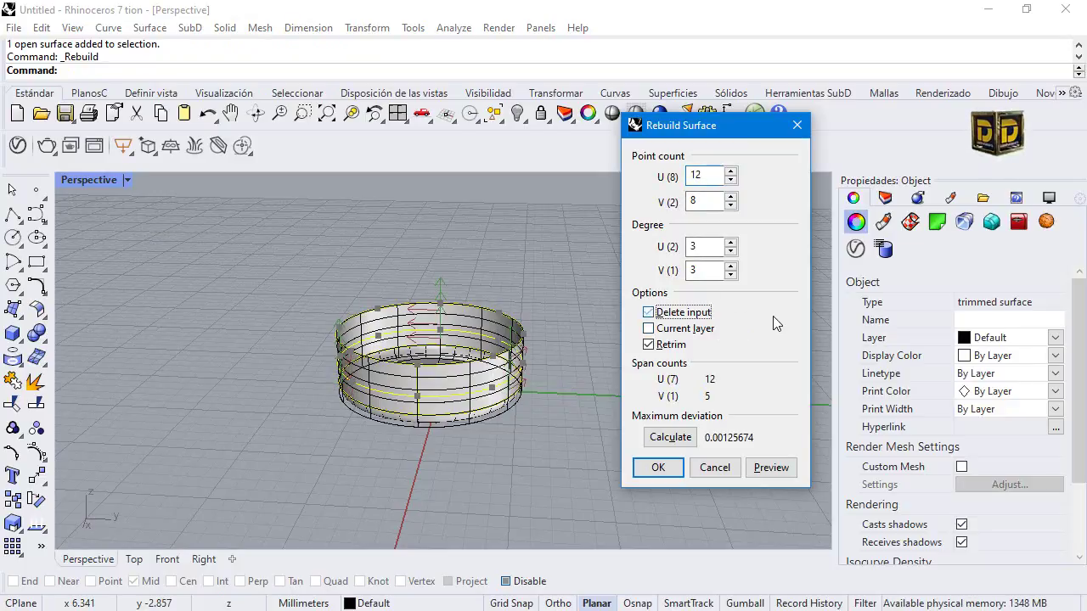
pyautogui.click(763, 467)
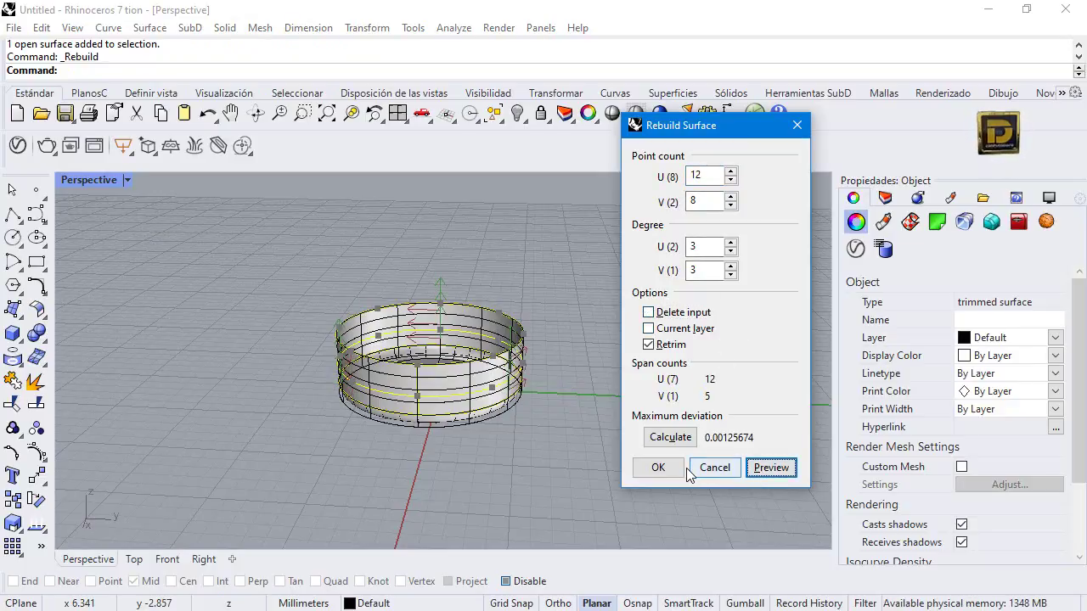
pyautogui.click(658, 468)
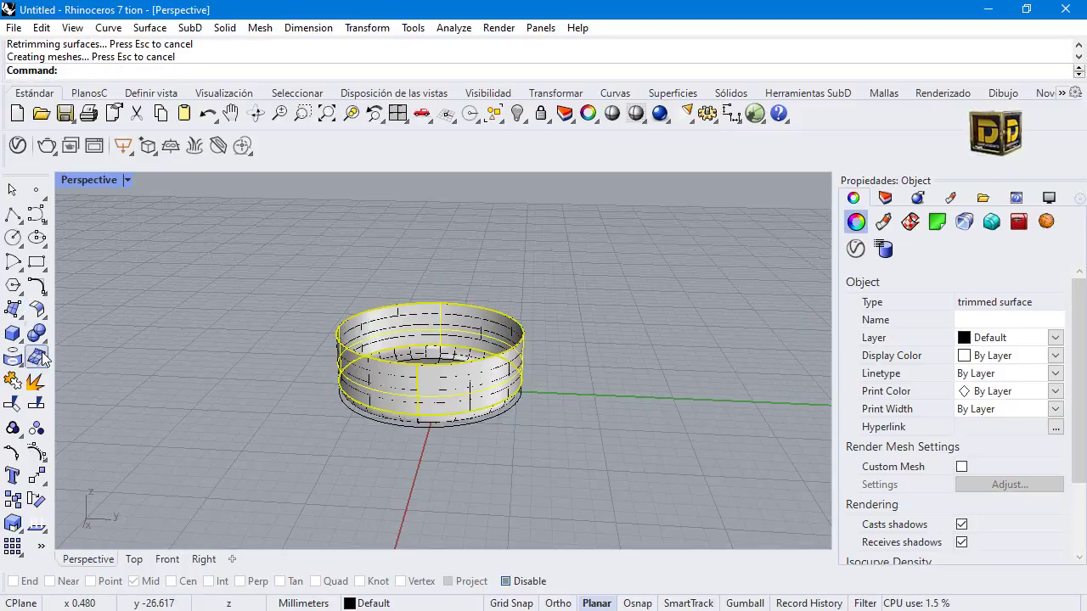
# Show the wall surface's control points and try pulling the middle point of the upper rim outward along negative Y
pyautogui.click(37, 453)
pyautogui.doubleClick(89, 180)
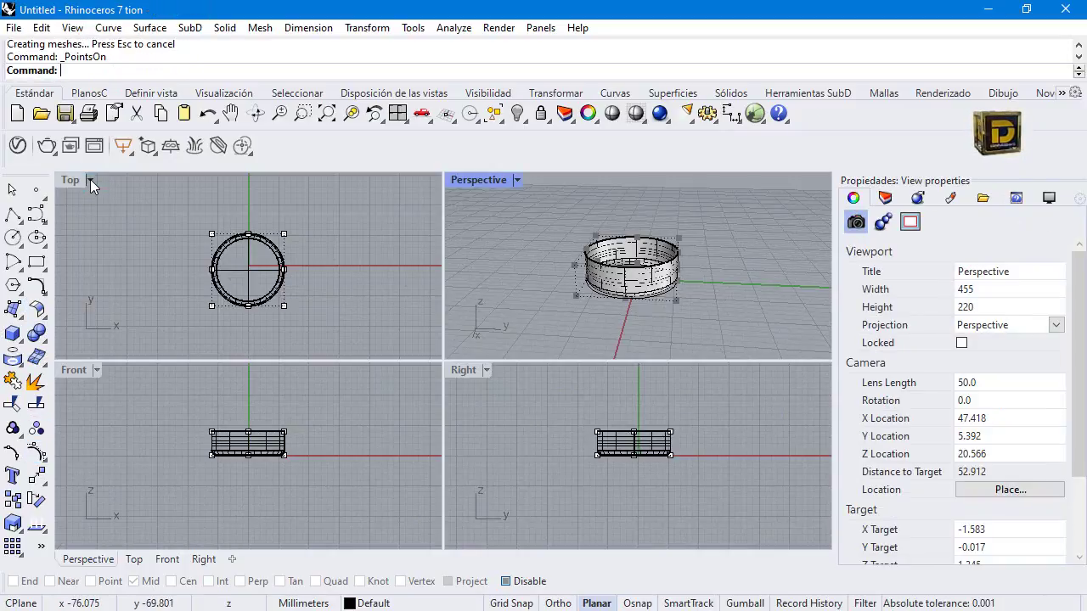
pyautogui.scroll(5, 585, 424)
pyautogui.moveTo(540, 393); pyautogui.dragTo(574, 430)
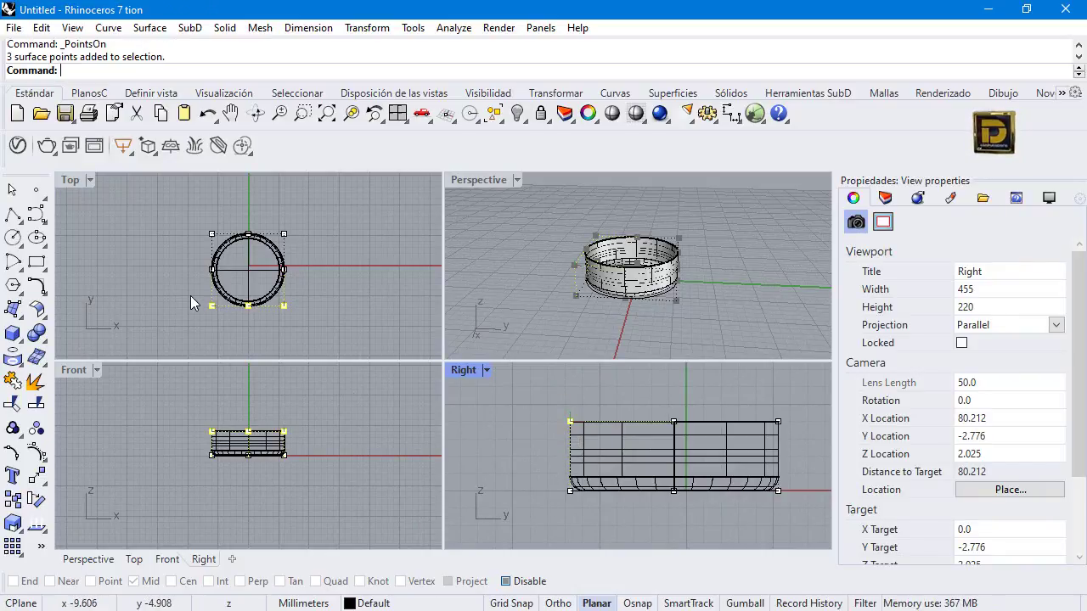
pyautogui.keyDown('ctrl'); pyautogui.moveTo(190, 295); pyautogui.dragTo(228, 315); pyautogui.keyUp('ctrl')
pyautogui.keyDown('ctrl'); pyautogui.moveTo(259, 281); pyautogui.dragTo(310, 315); pyautogui.keyUp('ctrl')
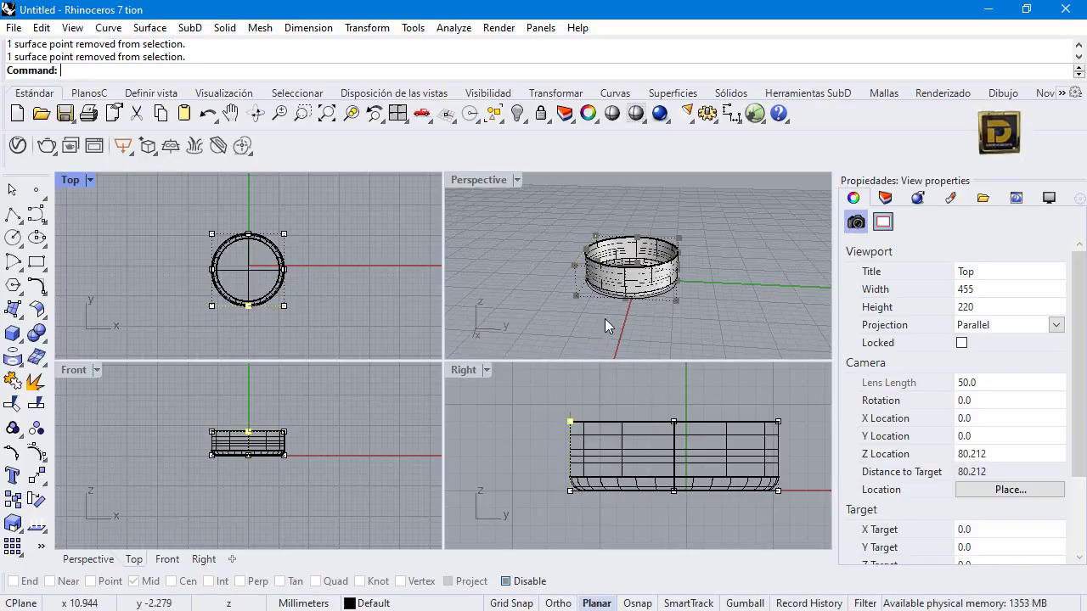
pyautogui.moveTo(604, 318); pyautogui.dragTo(623, 270, button='right')
pyautogui.scroll(1, 623, 270)
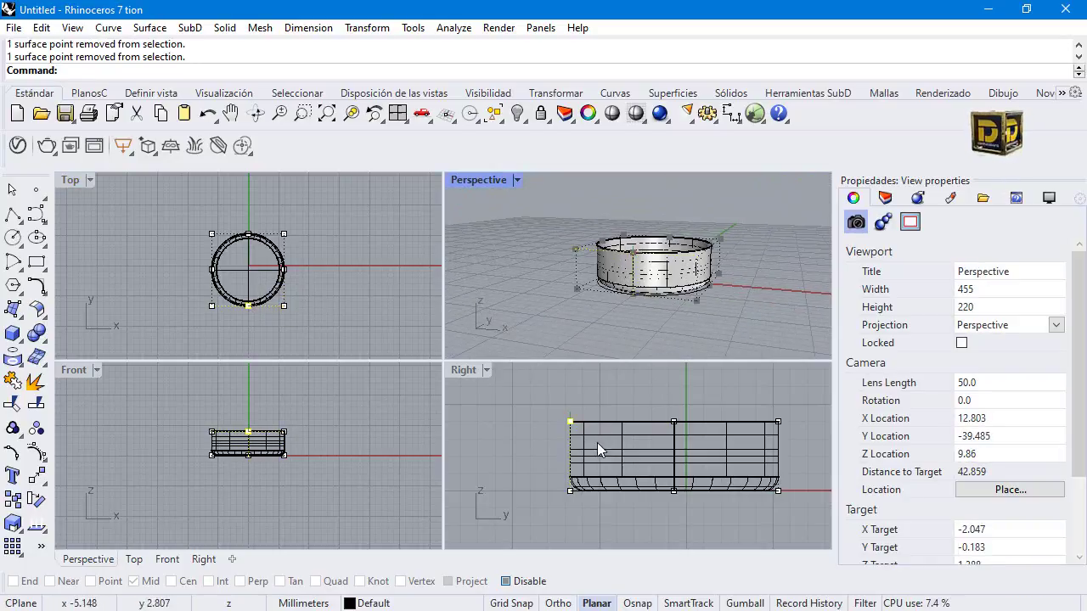
pyautogui.scroll(2, 576, 440)
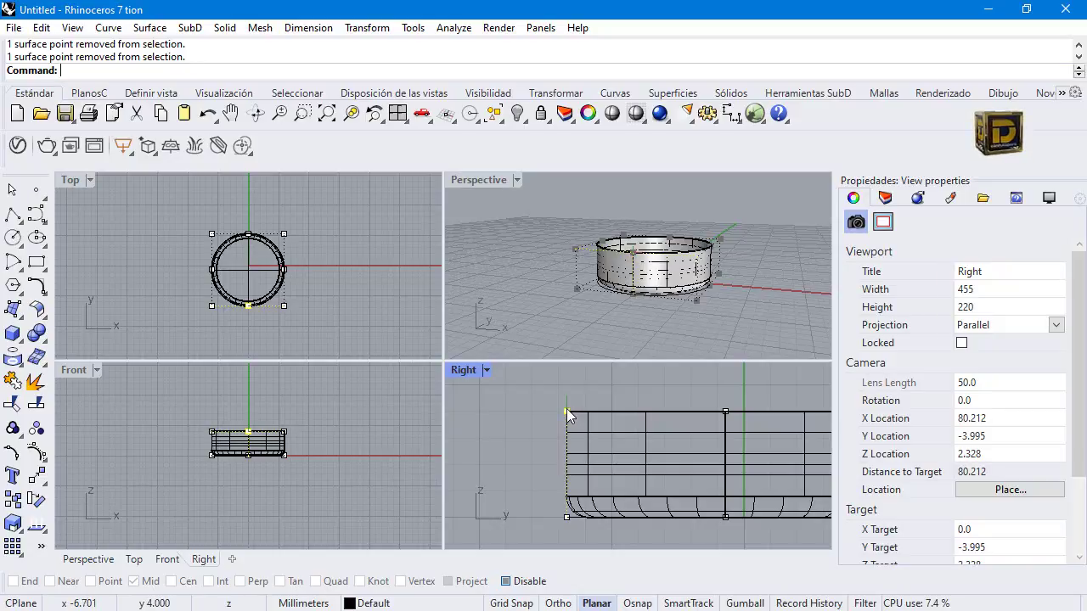
pyautogui.moveTo(563, 410); pyautogui.dragTo(545, 413)
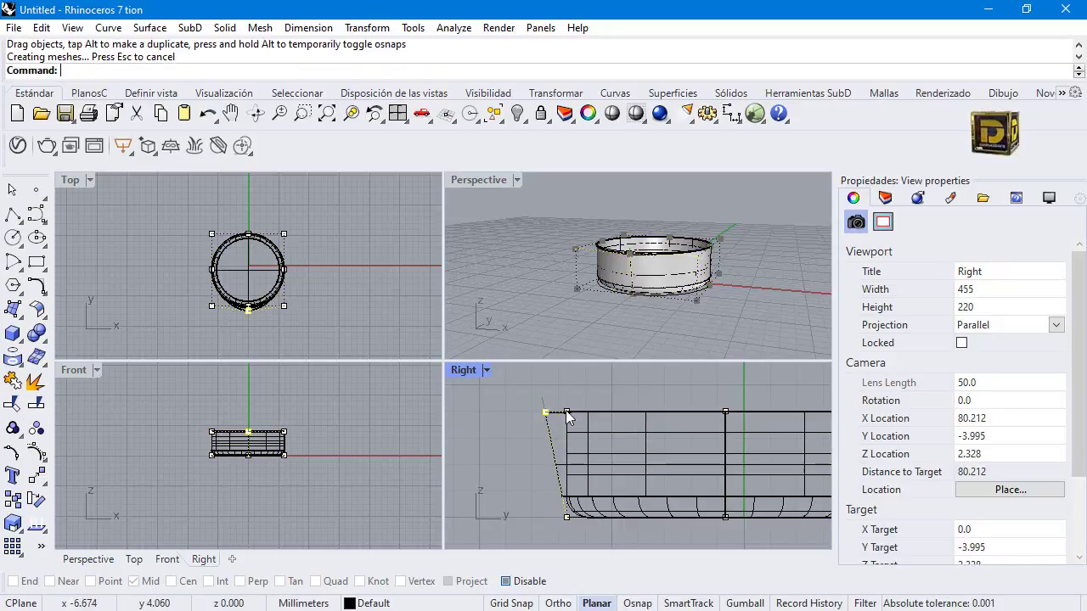
# Examine the deformed rim up close, hide the control points, and undo the control point drag
pyautogui.scroll(3, 666, 246)
pyautogui.moveTo(665, 247); pyautogui.dragTo(473, 314, button='right')
pyautogui.scroll(3, 506, 299)
pyautogui.click(521, 307)
pyautogui.press('F10')
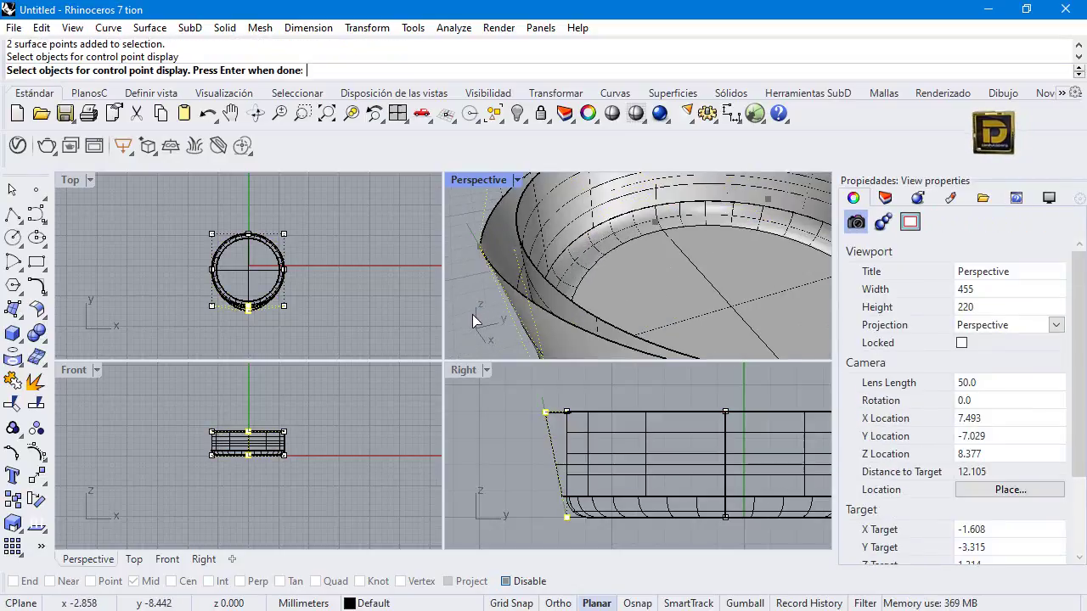
pyautogui.press('Return')
pyautogui.click(512, 279)
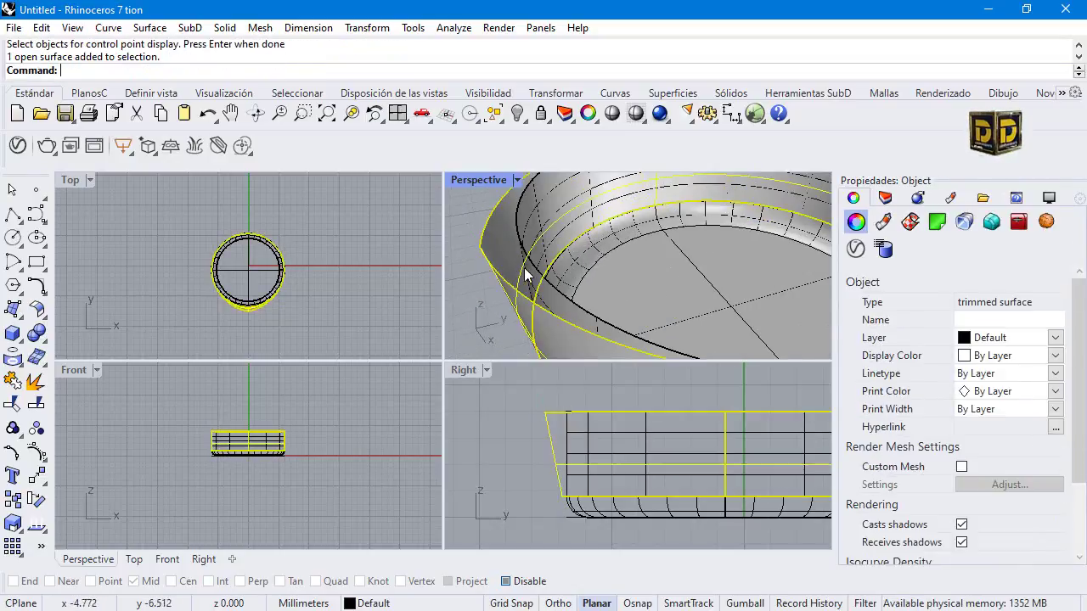
pyautogui.click(528, 269)
pyautogui.hotkey('ctrl', 'z')
pyautogui.scroll(-3, 496, 308)
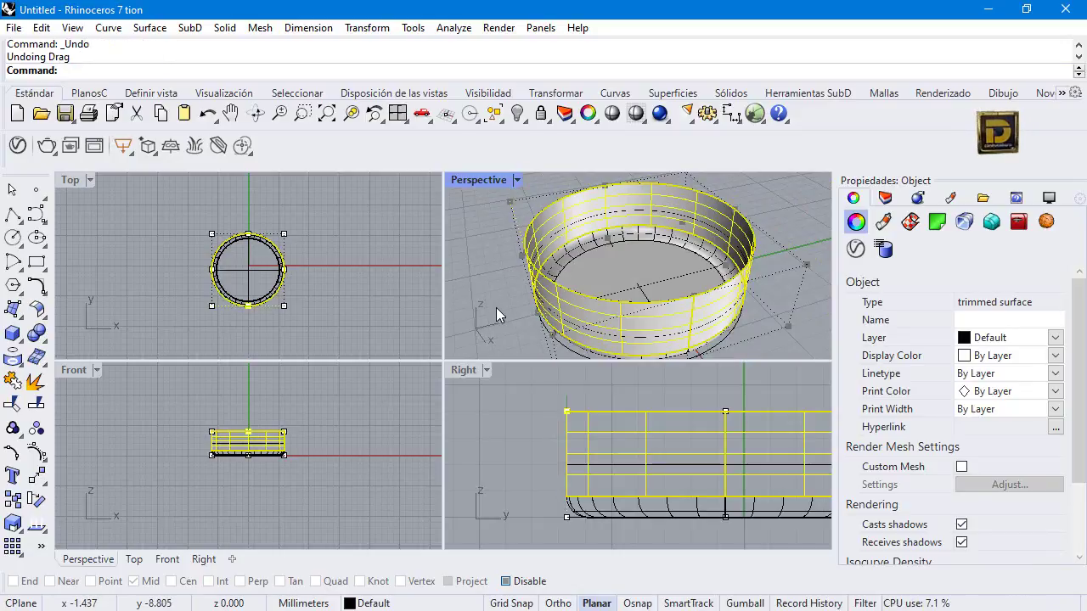
# Try moving the rebuilt wall surface sideways off the original one, and undo the move
pyautogui.press('Escape')
pyautogui.moveTo(544, 301); pyautogui.dragTo(522, 320)
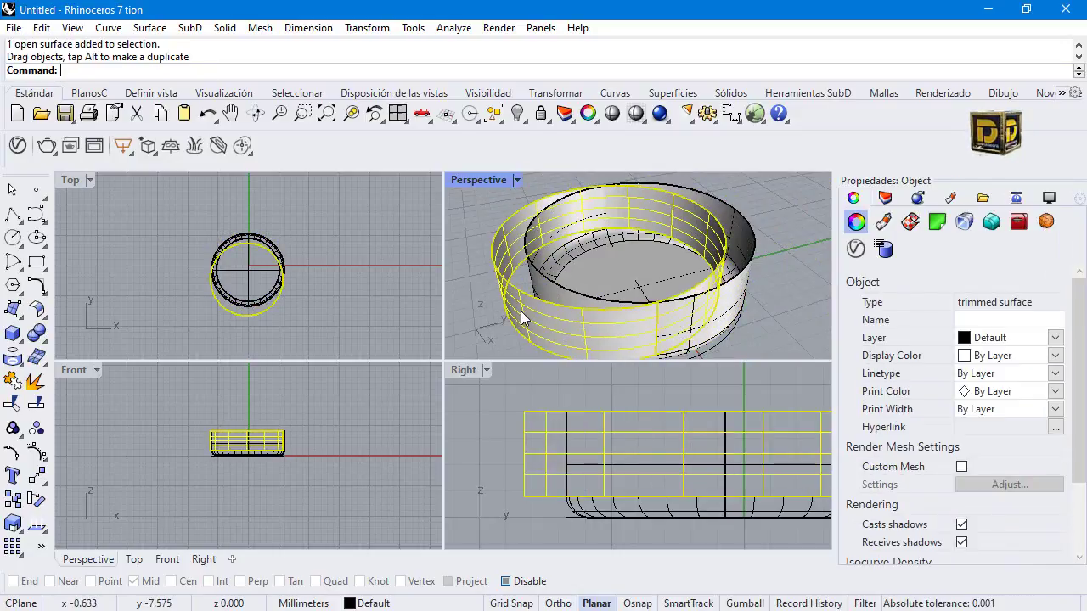
pyautogui.hotkey('ctrl', 'z')
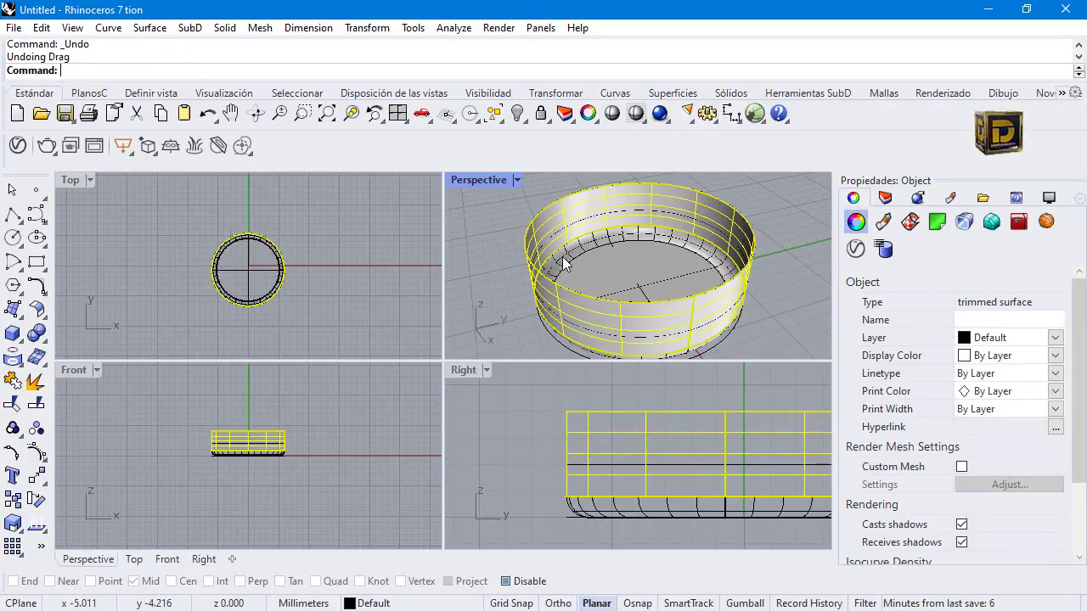
# Delete the original wall surface that overlaps the rebuilt one
pyautogui.click(548, 248)
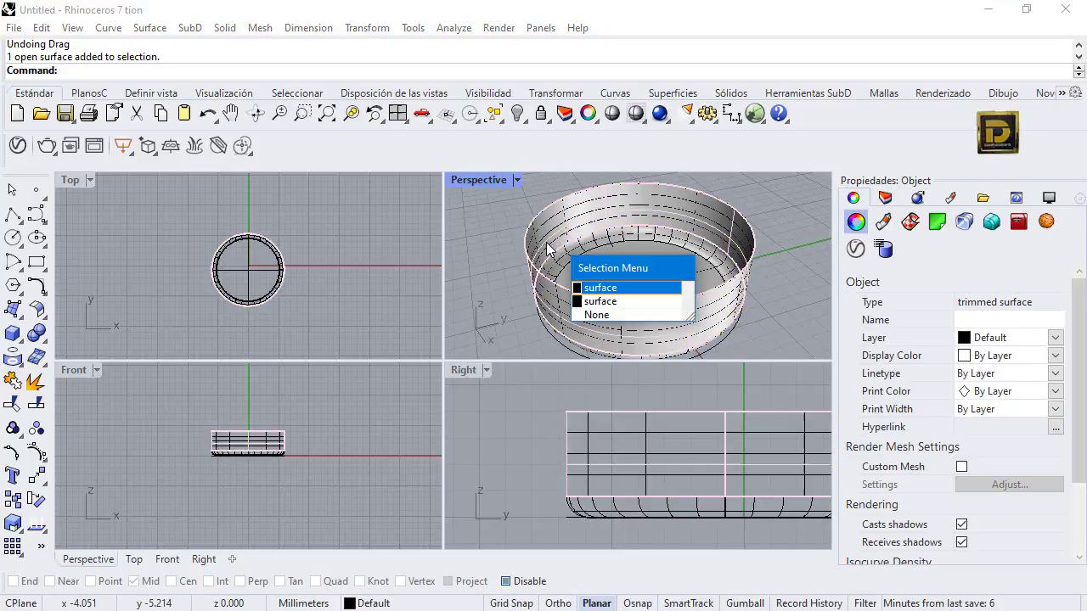
pyautogui.click(606, 287)
pyautogui.press('Delete')
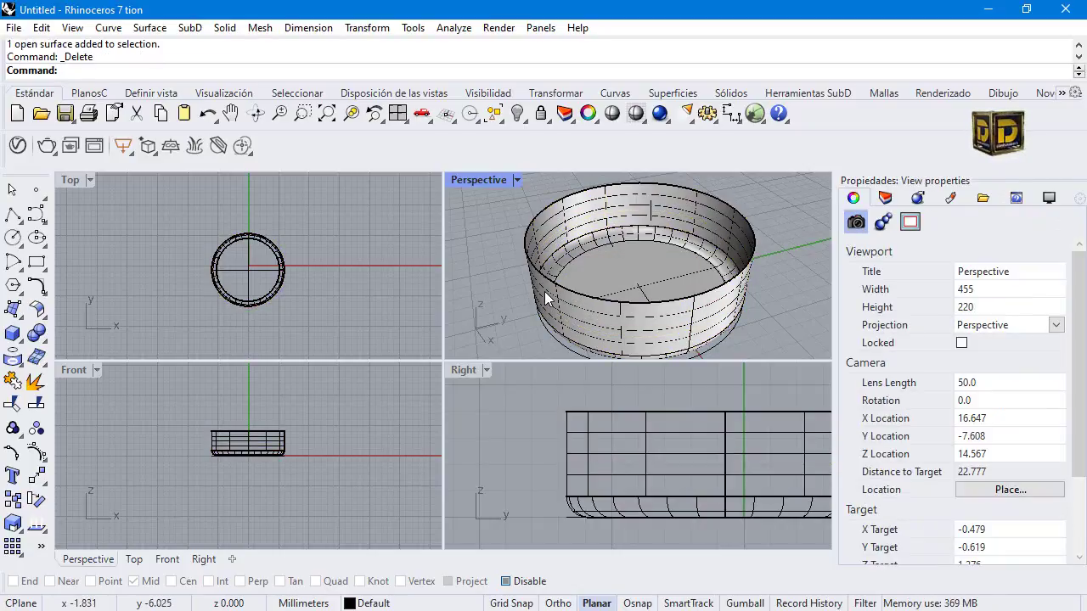
# Show the rebuilt wall's control points, pull the 12 upper points on the negative Y side outward, and hide the points
pyautogui.click(566, 314)
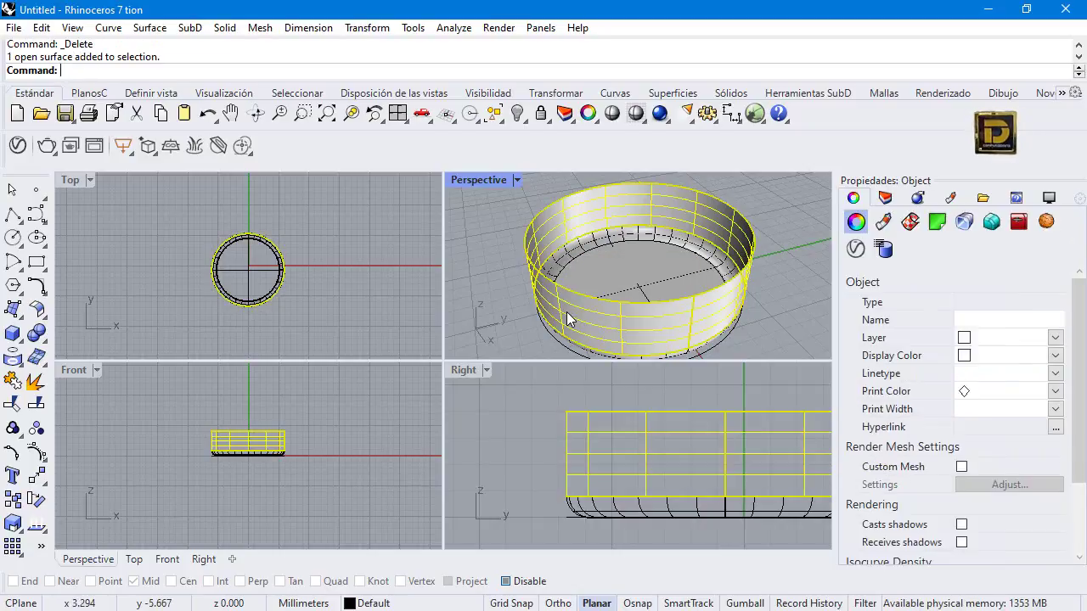
pyautogui.click(36, 452)
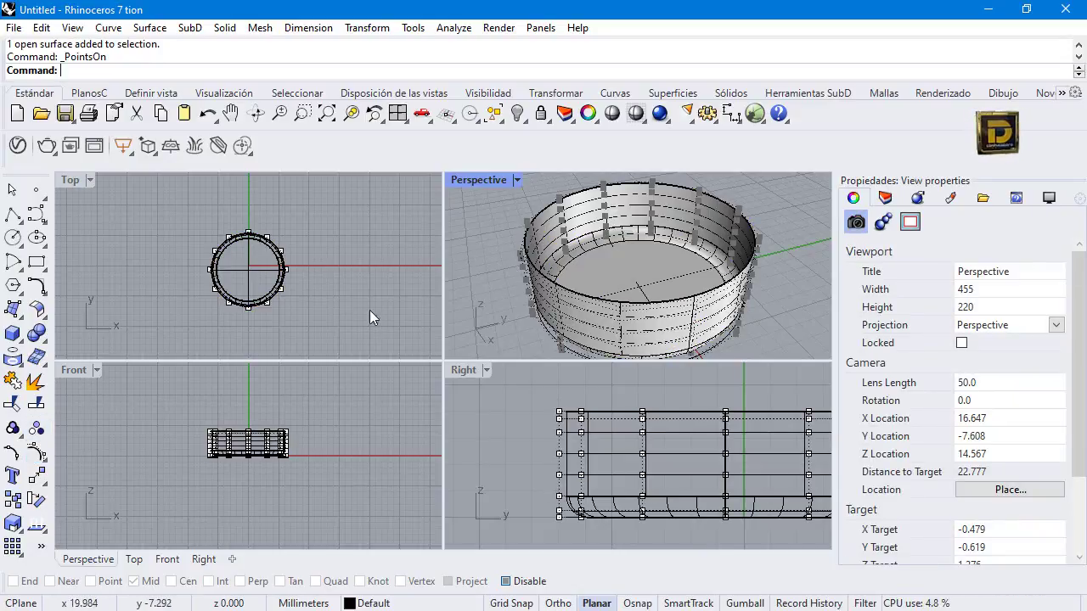
pyautogui.scroll(2, 564, 400)
pyautogui.moveTo(523, 399); pyautogui.dragTo(611, 504)
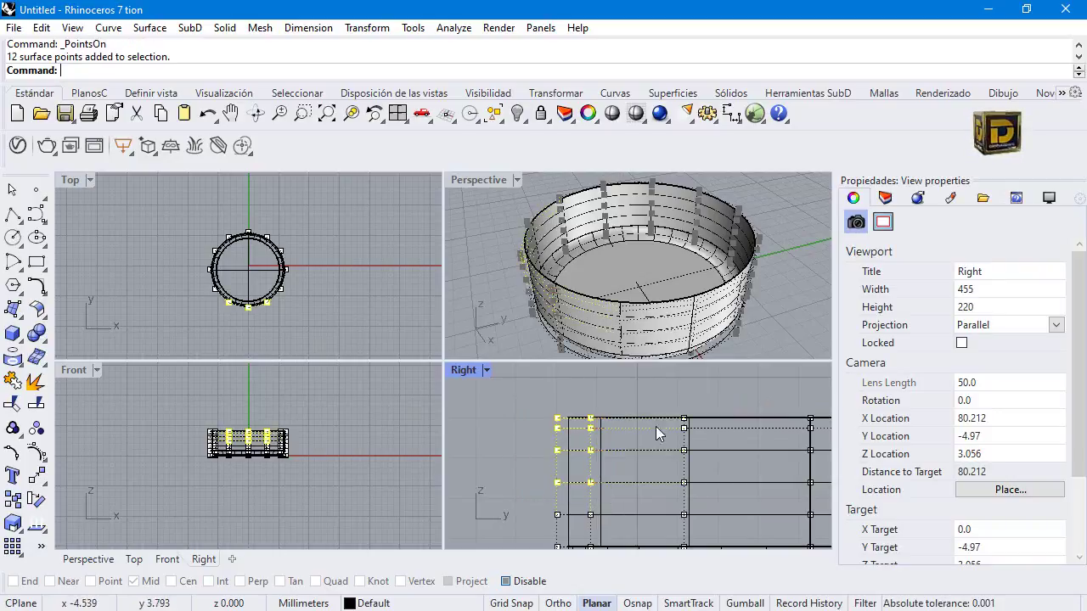
pyautogui.scroll(3, 242, 306)
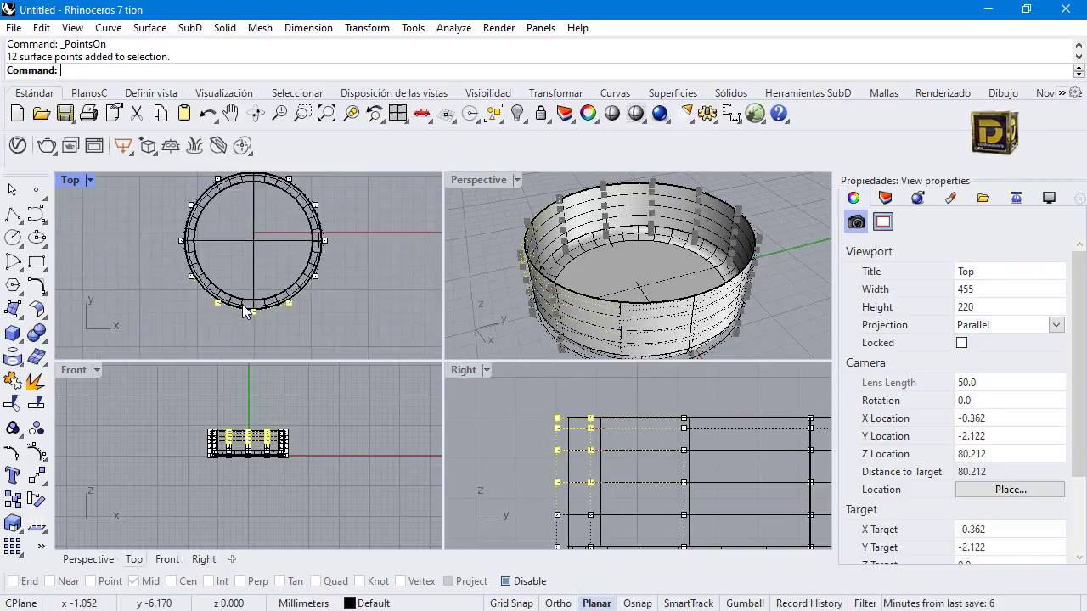
pyautogui.moveTo(255, 318)
pyautogui.mouseDown()
pyautogui.moveTo(253, 336)
pyautogui.moveTo(255, 324)
pyautogui.mouseUp()
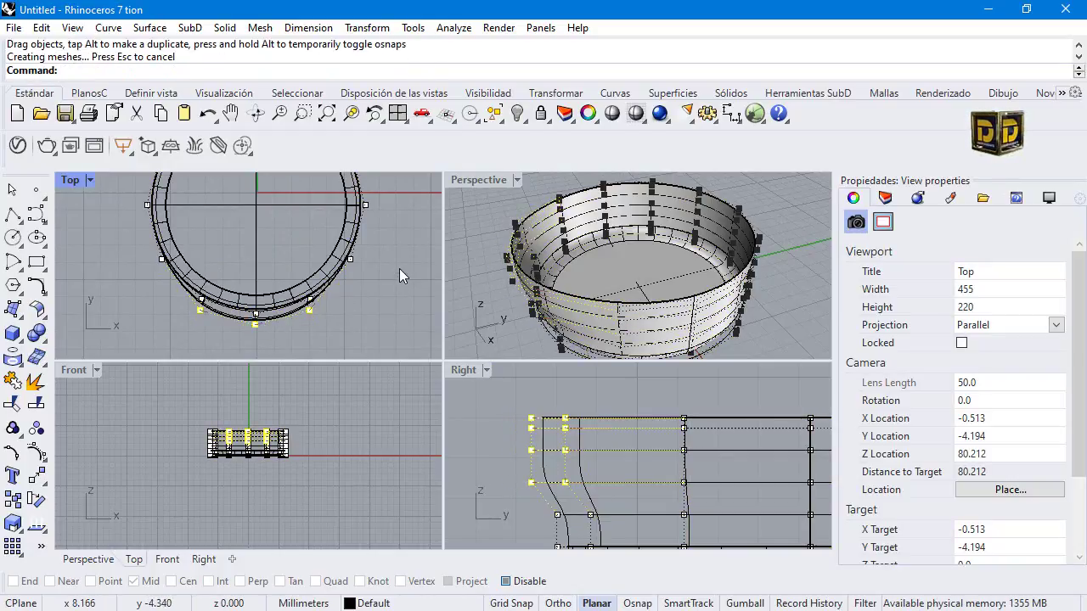
pyautogui.press('Escape')
pyautogui.press('Escape')
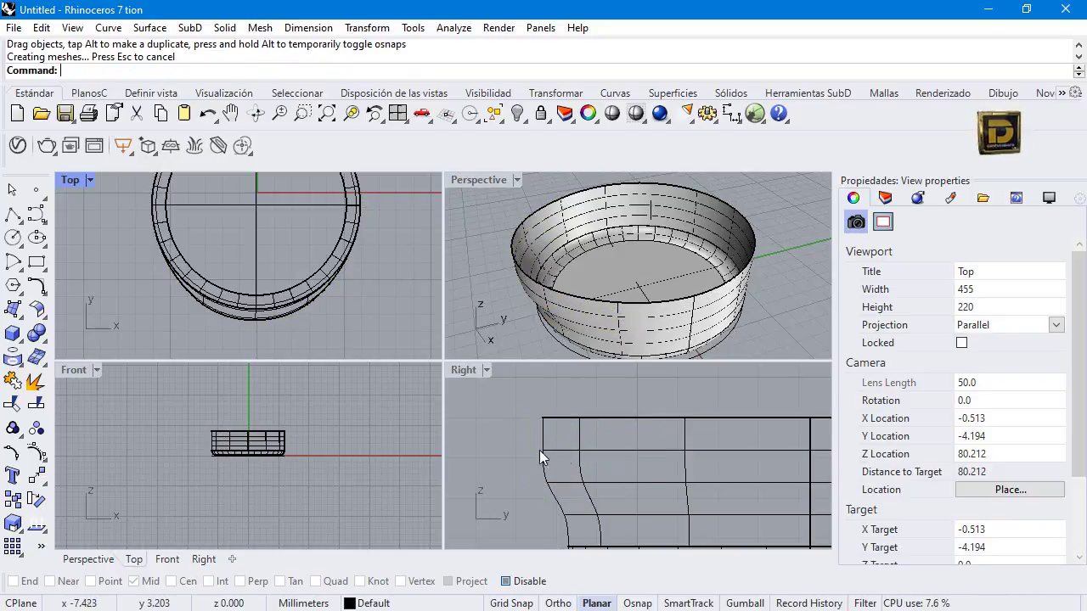
# Show the wall's control points again and pull the three uppermost points at the negative Y extreme outward and slightly up
pyautogui.click(542, 454)
pyautogui.click(13, 453)
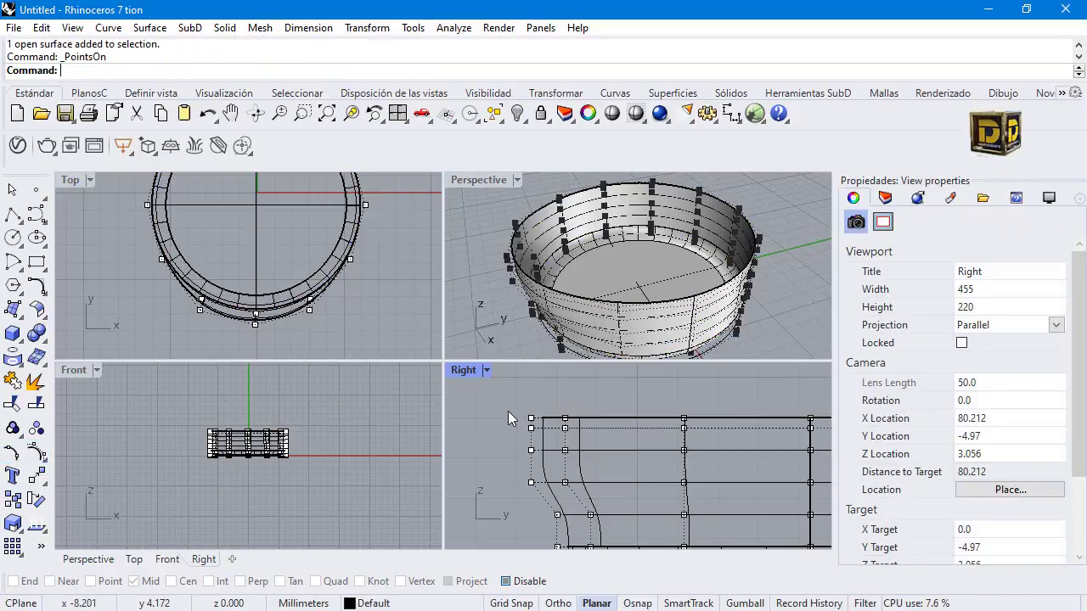
pyautogui.moveTo(554, 424); pyautogui.dragTo(510, 430)
pyautogui.scroll(2, 527, 423)
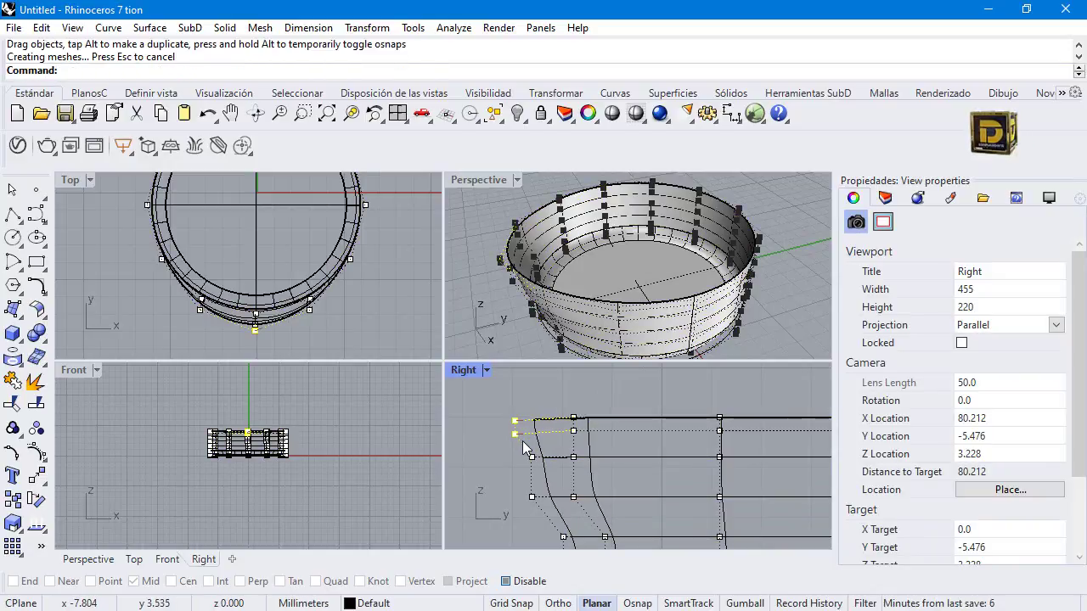
pyautogui.hotkey('ctrl', 'z')
pyautogui.keyDown('shift'); pyautogui.click(531, 457); pyautogui.keyUp('shift')
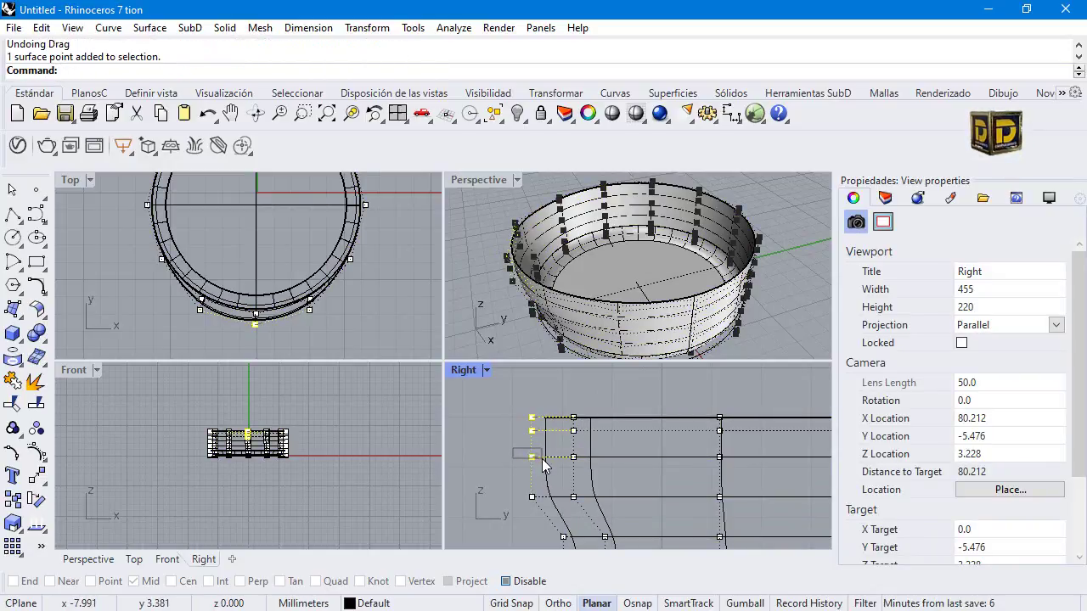
pyautogui.moveTo(532, 418); pyautogui.dragTo(516, 415)
pyautogui.press('Escape')
pyautogui.press('Escape')
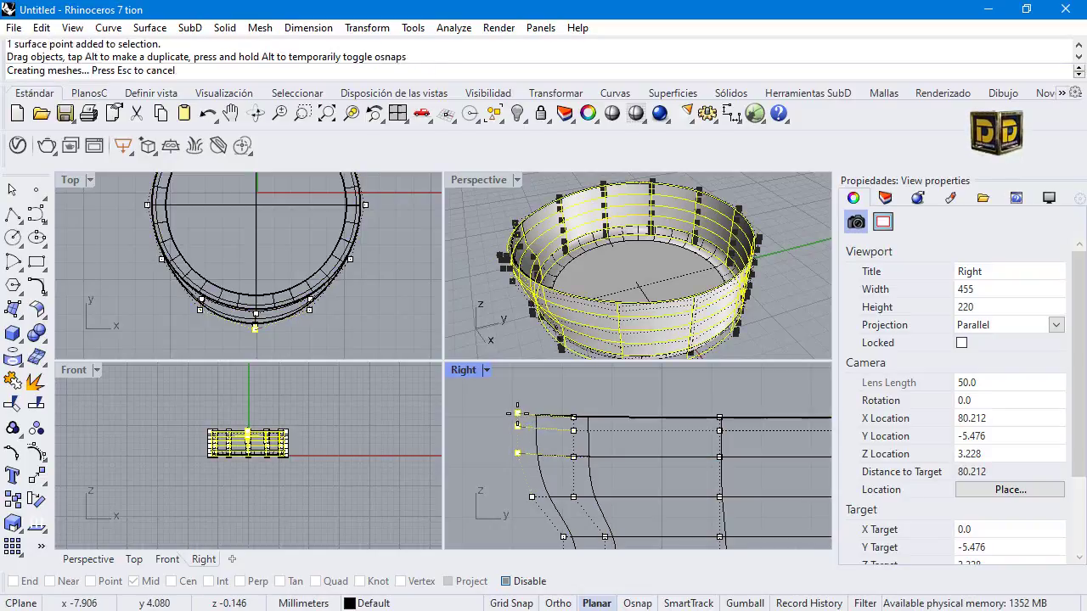
pyautogui.scroll(-5, 540, 253)
pyautogui.scroll(3, 541, 253)
pyautogui.press('F10')
pyautogui.moveTo(540, 253); pyautogui.dragTo(510, 219, button='right')
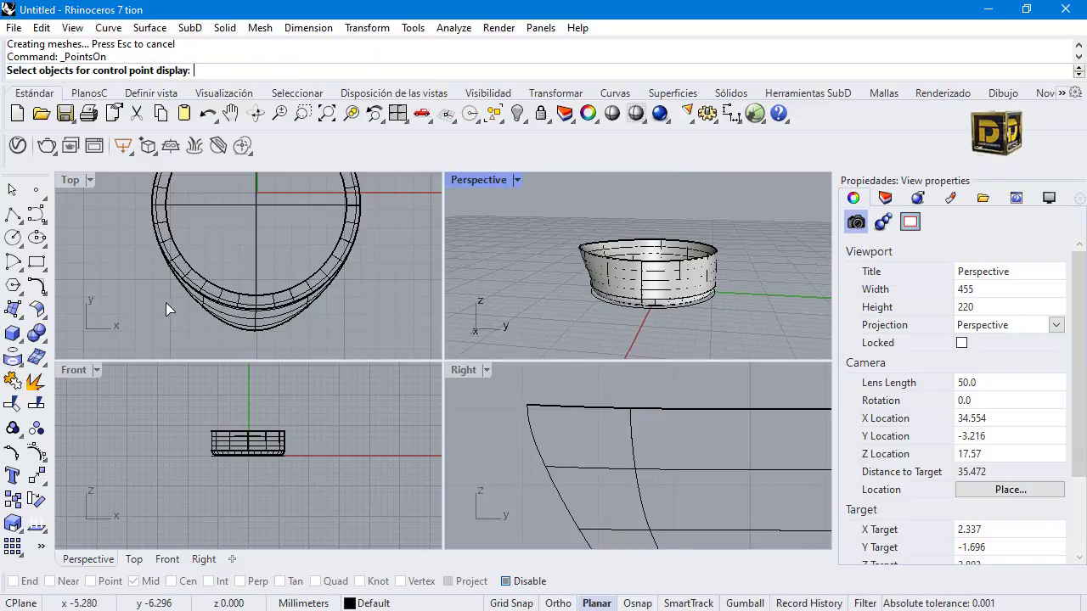
pyautogui.click(636, 297)
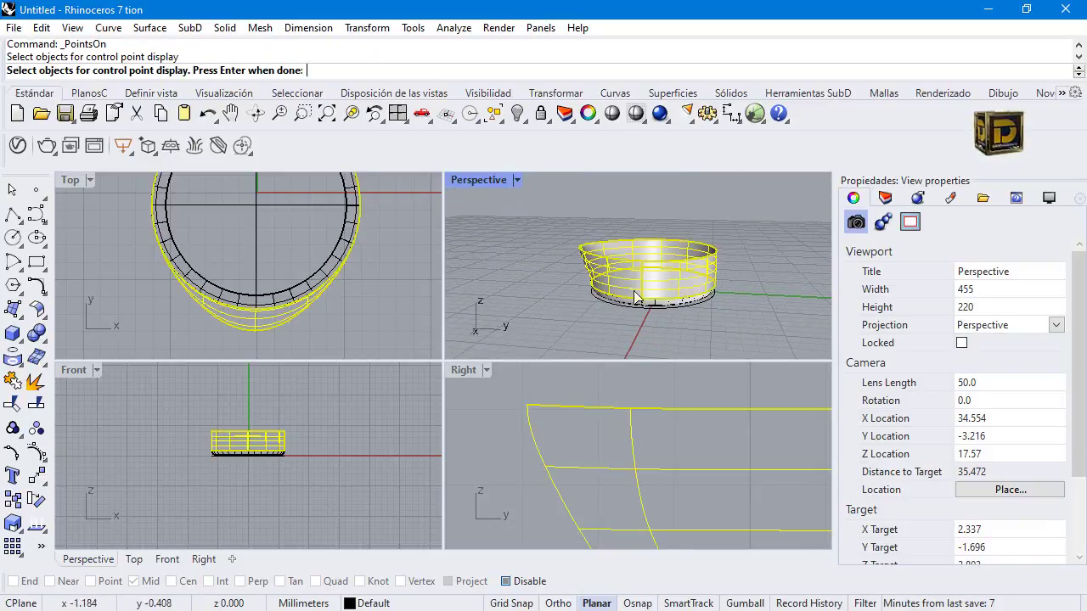
# Join the deformed wall, the base fillet and the flat bottom into one open polysurface
pyautogui.click(12, 405)
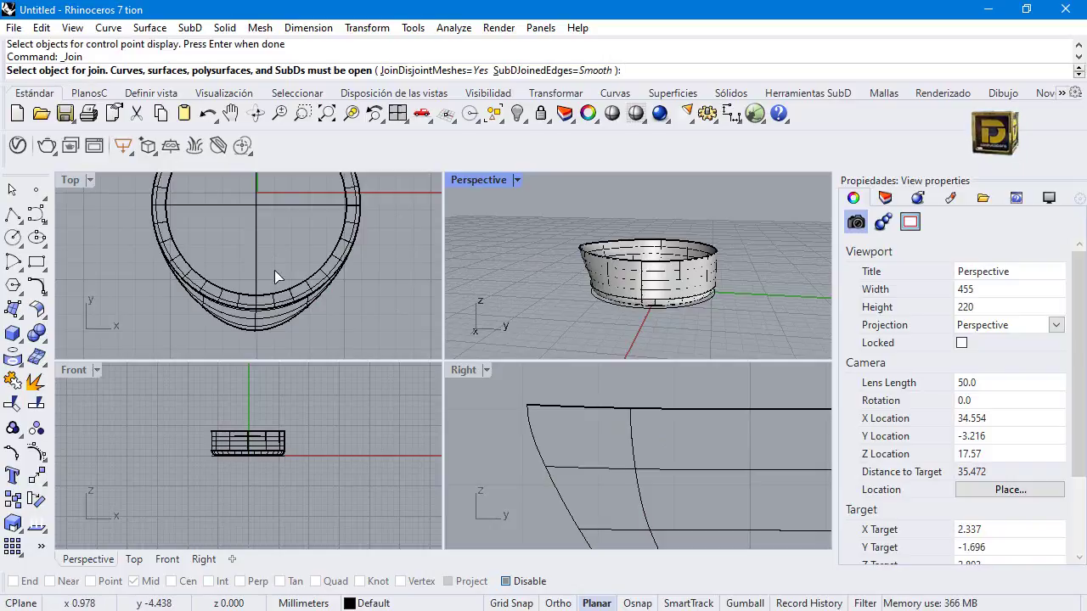
pyautogui.click(658, 296)
pyautogui.scroll(2, 670, 310)
pyautogui.click(670, 306)
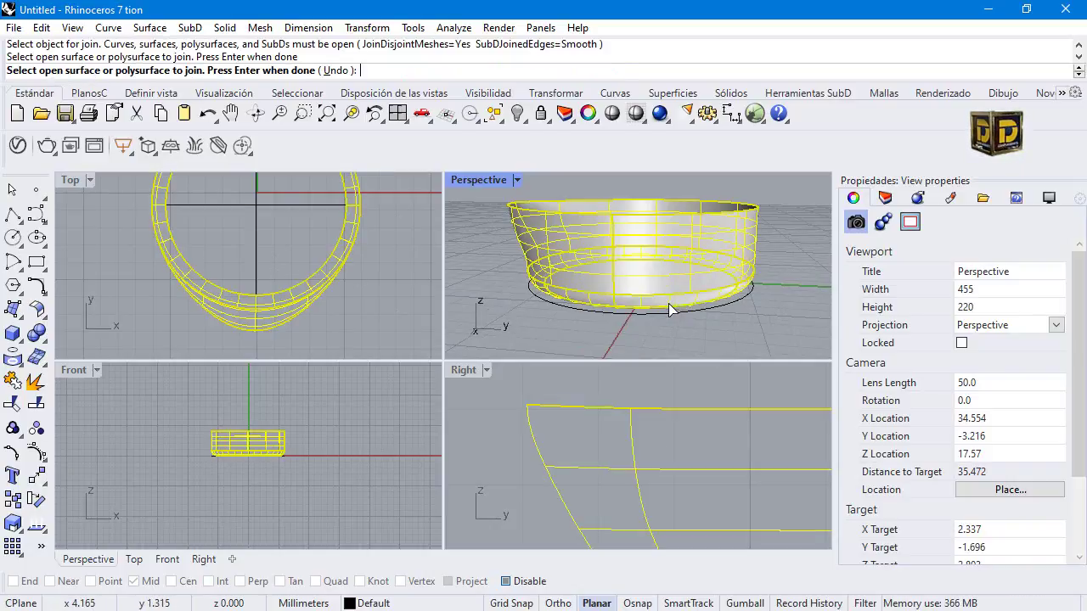
pyautogui.scroll(3, 651, 254)
pyautogui.press('Return')
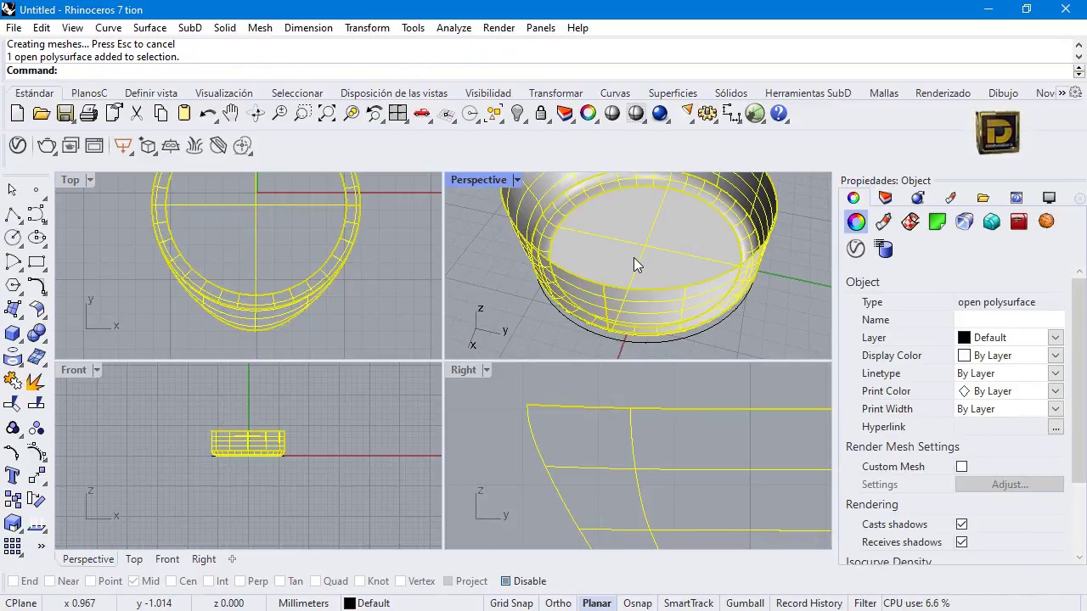
pyautogui.click(231, 234)
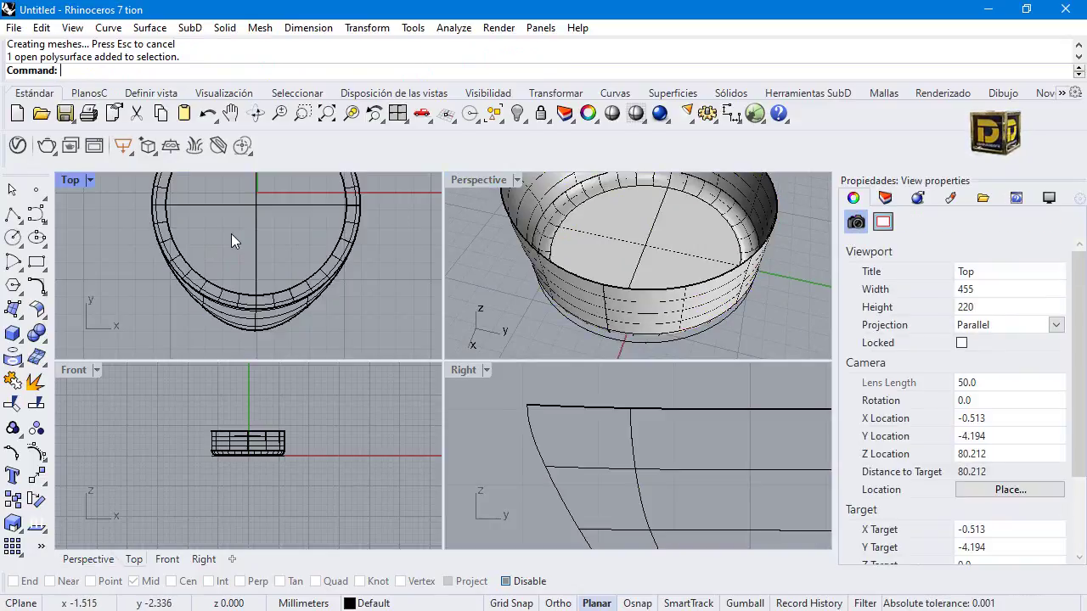
# Draw a circle 12 mm in diameter beside the cup on its positive X side in the top view
pyautogui.click(13, 238)
pyautogui.scroll(-3, 195, 276)
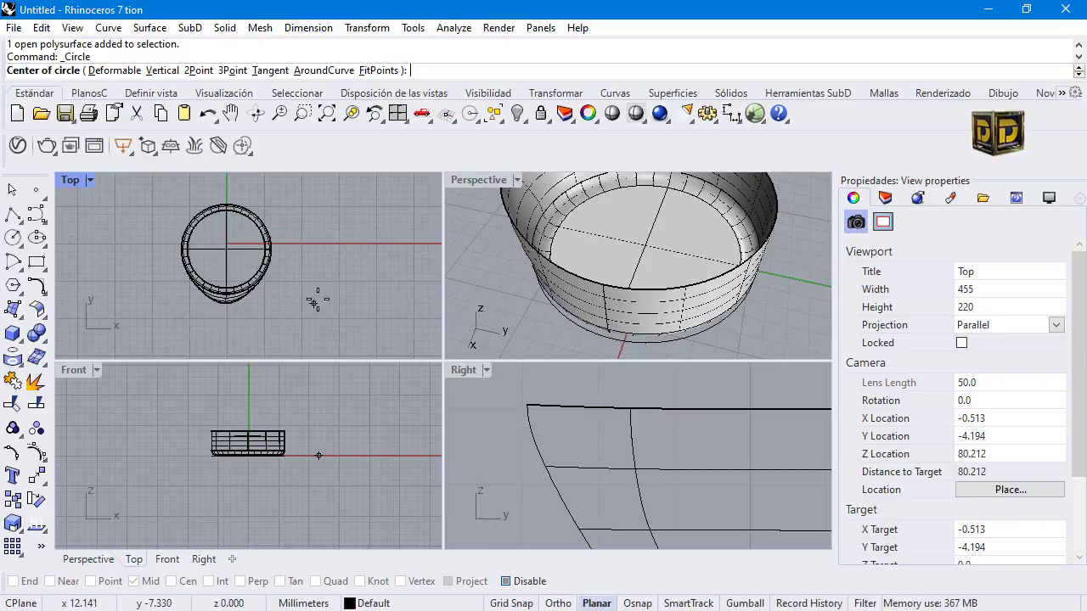
pyautogui.click(333, 274)
pyautogui.write('12')
pyautogui.press('Return')
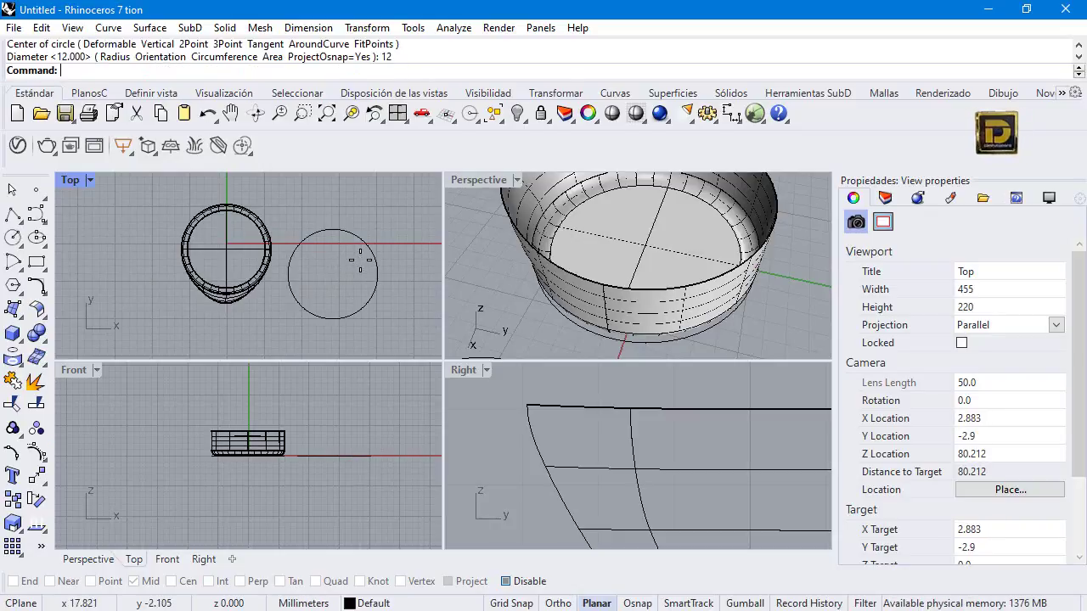
# Enable object snaps with Cen and draw a circle 8.5 mm in diameter concentric with the 12 mm circle
pyautogui.click(378, 271)
pyautogui.press('Return')
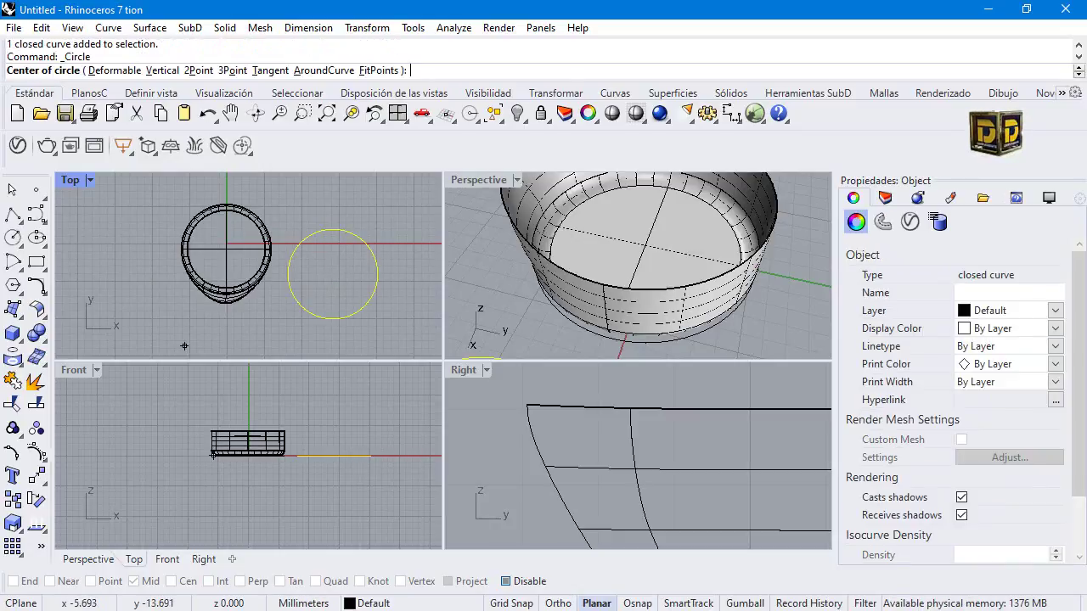
pyautogui.click(543, 583)
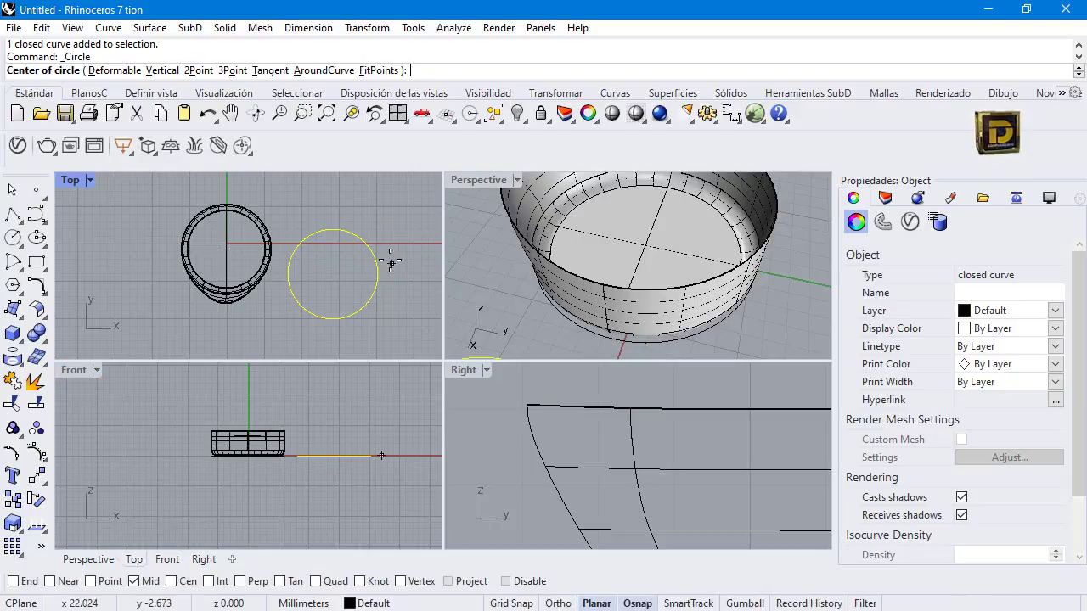
pyautogui.click(348, 320)
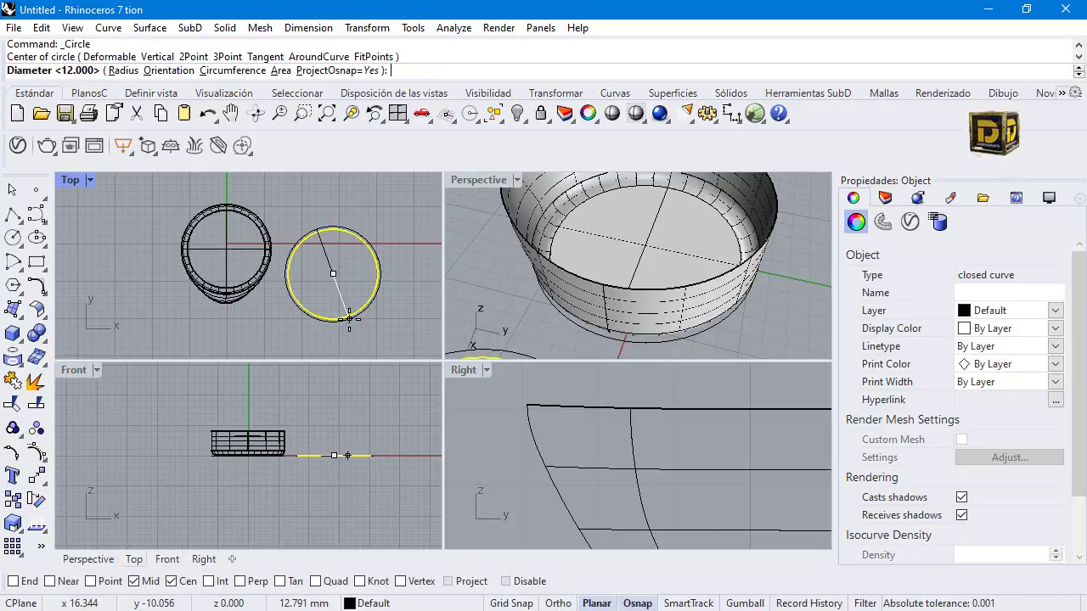
pyautogui.write('1')
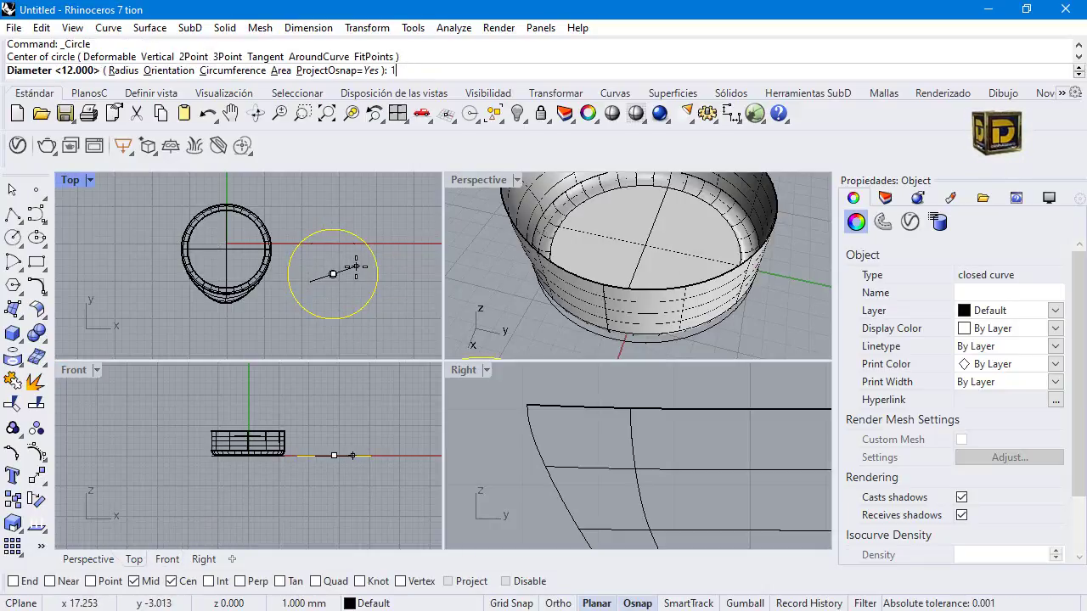
pyautogui.write('0')
pyautogui.press('BackSpace')
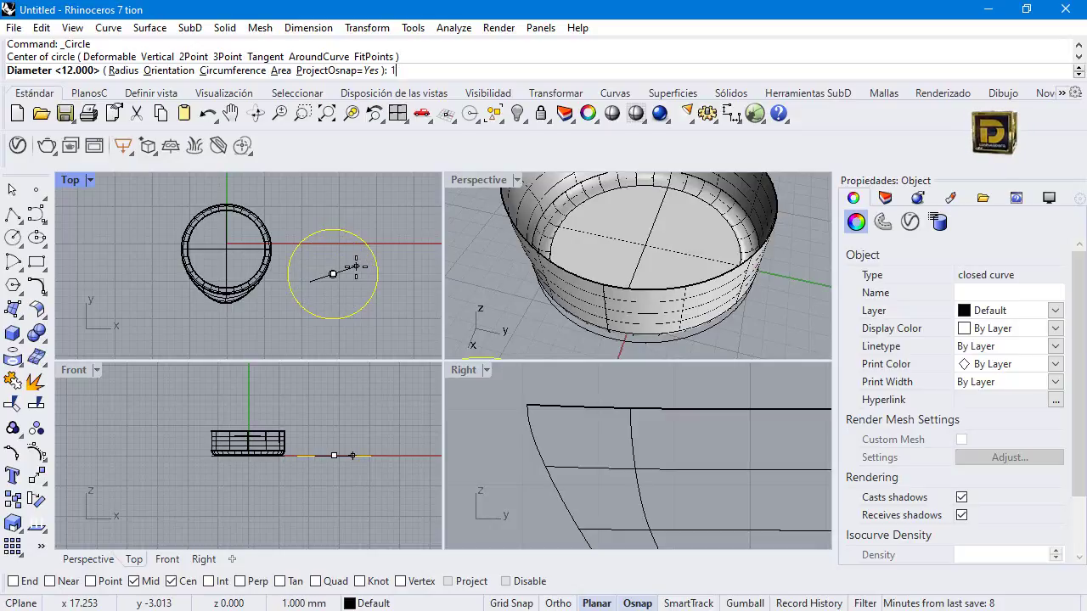
pyautogui.write('8.5')
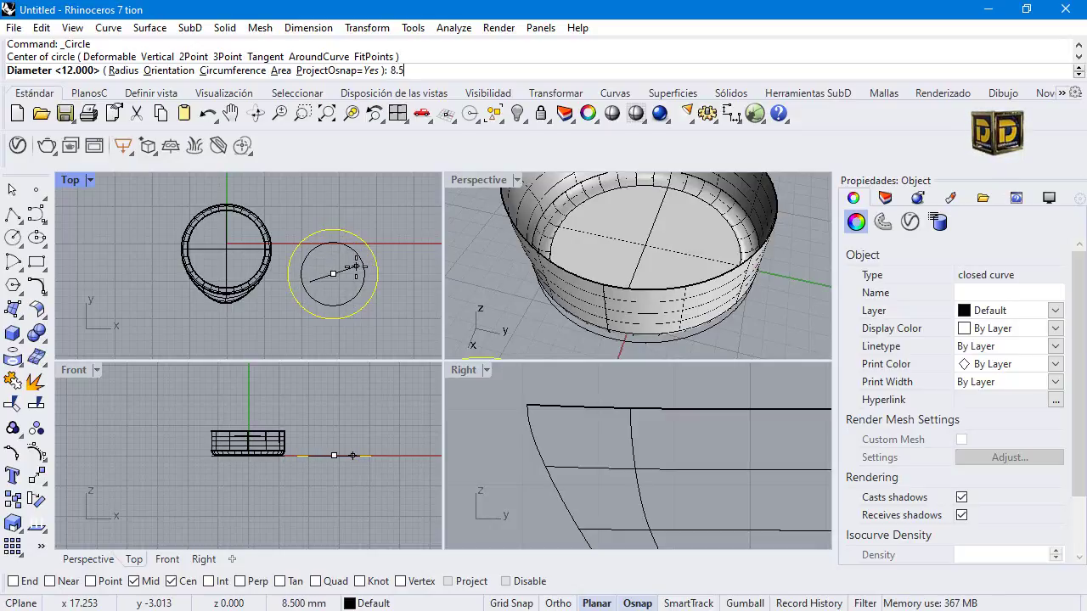
pyautogui.press('Return')
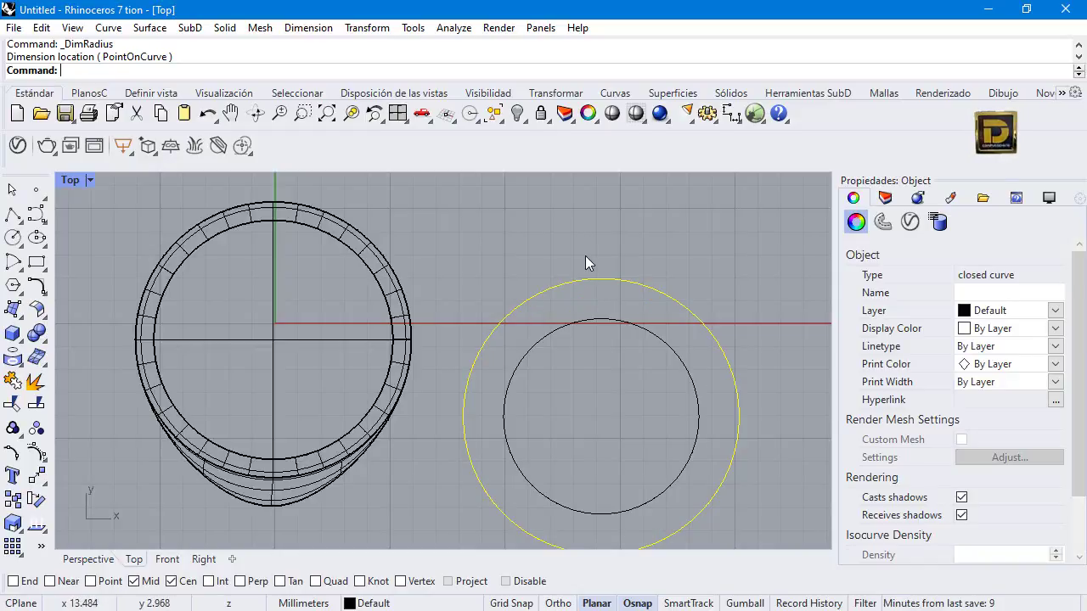
# Draw a line from the inner circle's upper quadrant to the outer circle's upper quadrant using the Quad snap
pyautogui.scroll(1, 594, 299)
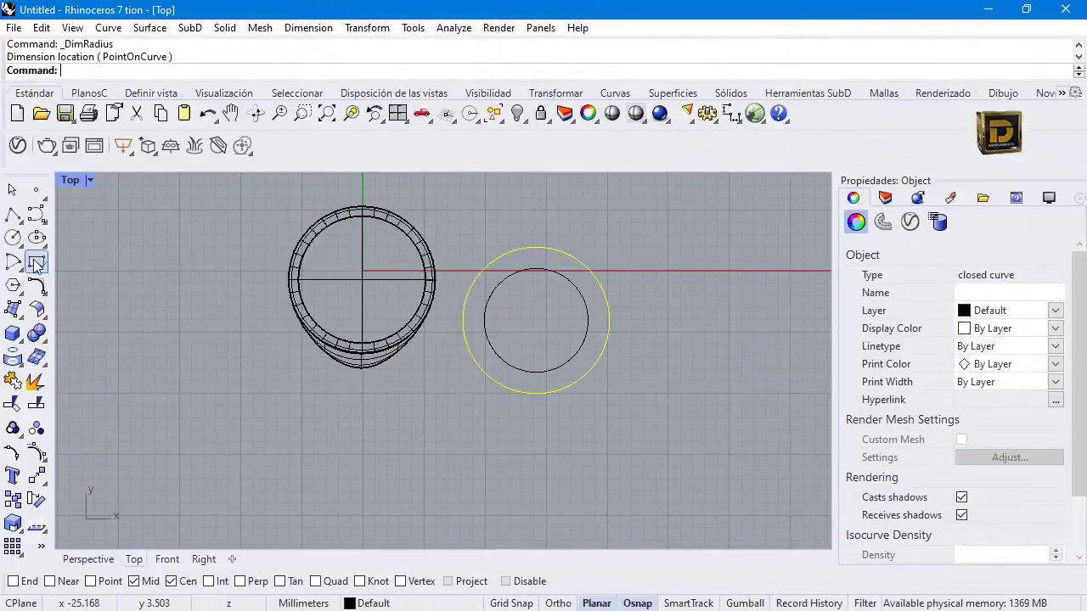
pyautogui.click(13, 215)
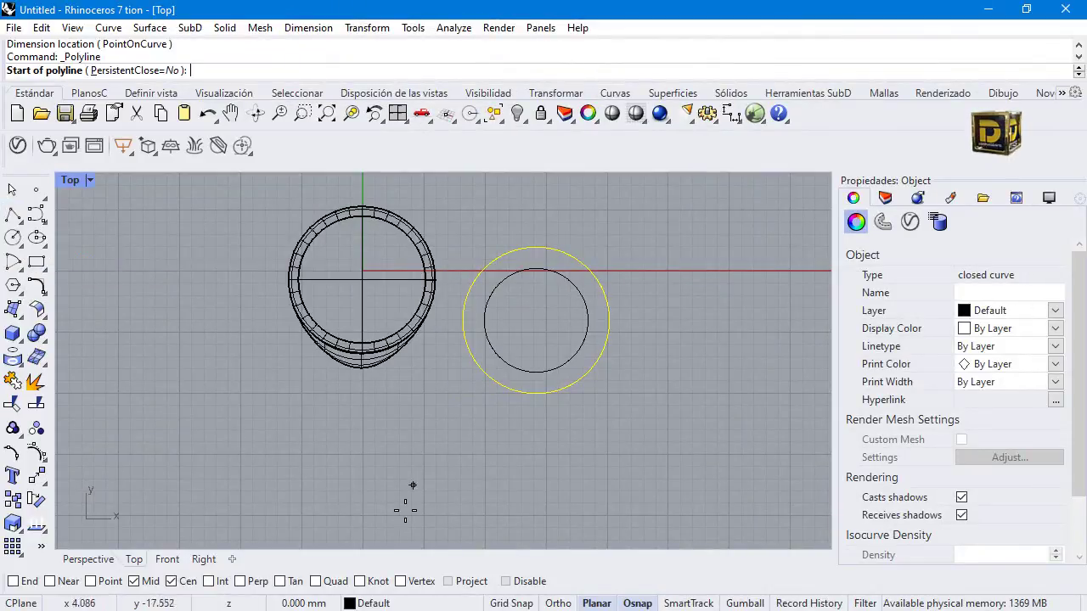
pyautogui.scroll(2, 548, 254)
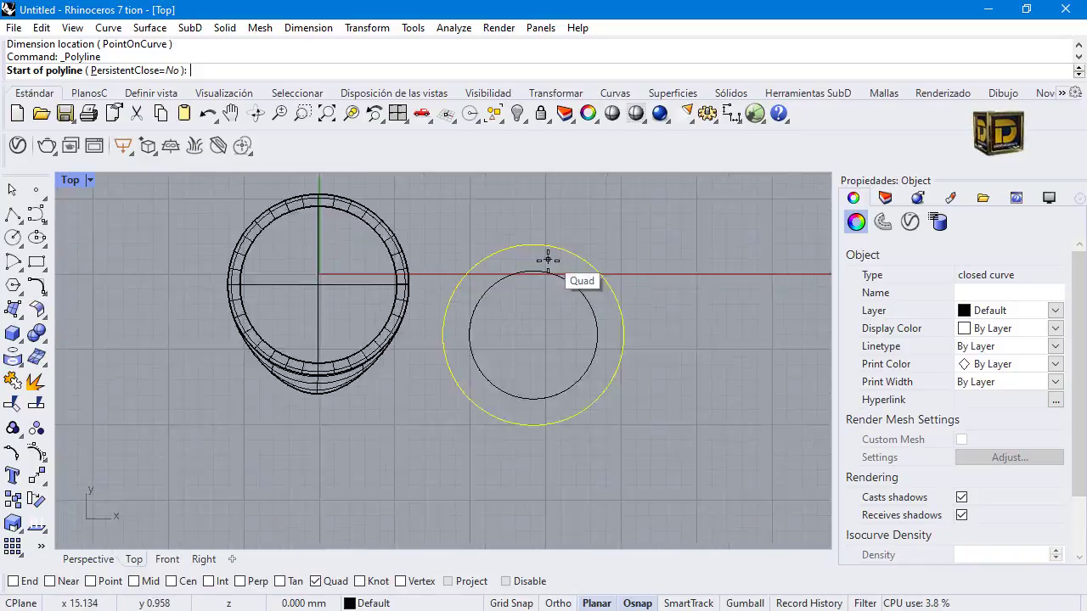
pyautogui.click(530, 273)
pyautogui.click(530, 242)
pyautogui.press('Return')
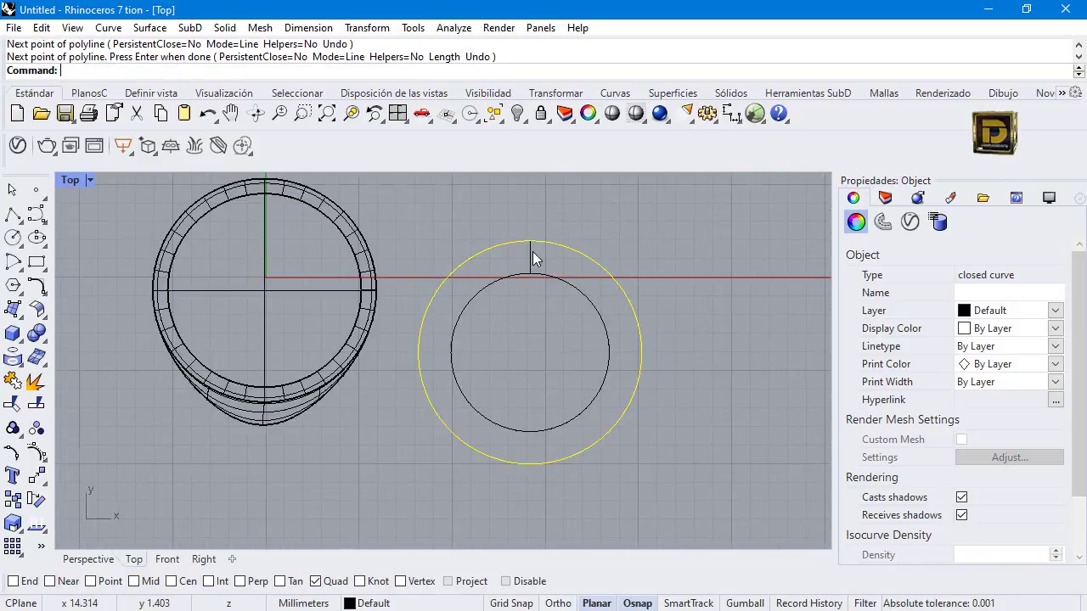
# Draw a centre rectangle 0.3 mm by 1 mm at the midpoint of the line between the circles, using the Mid snap
pyautogui.scroll(3, 528, 251)
pyautogui.moveTo(46, 270)
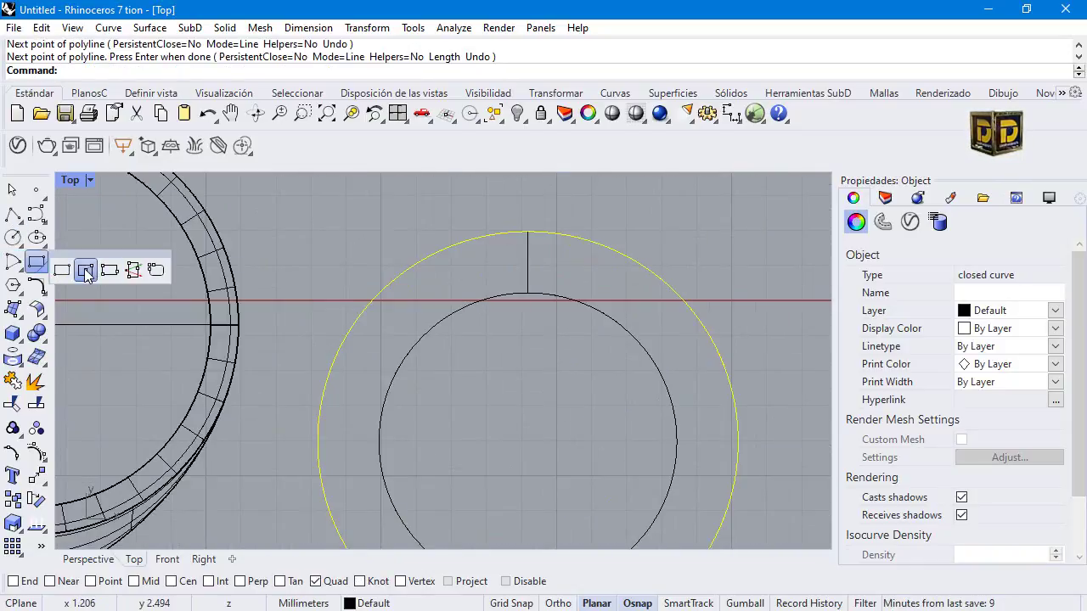
pyautogui.click(85, 270)
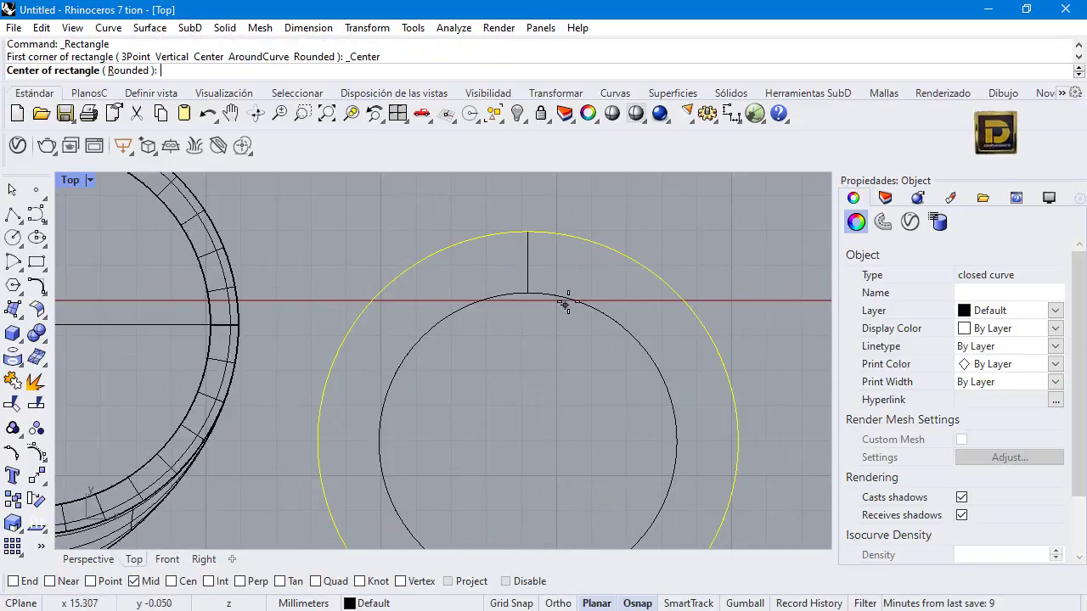
pyautogui.click(528, 262)
pyautogui.scroll(2, 528, 246)
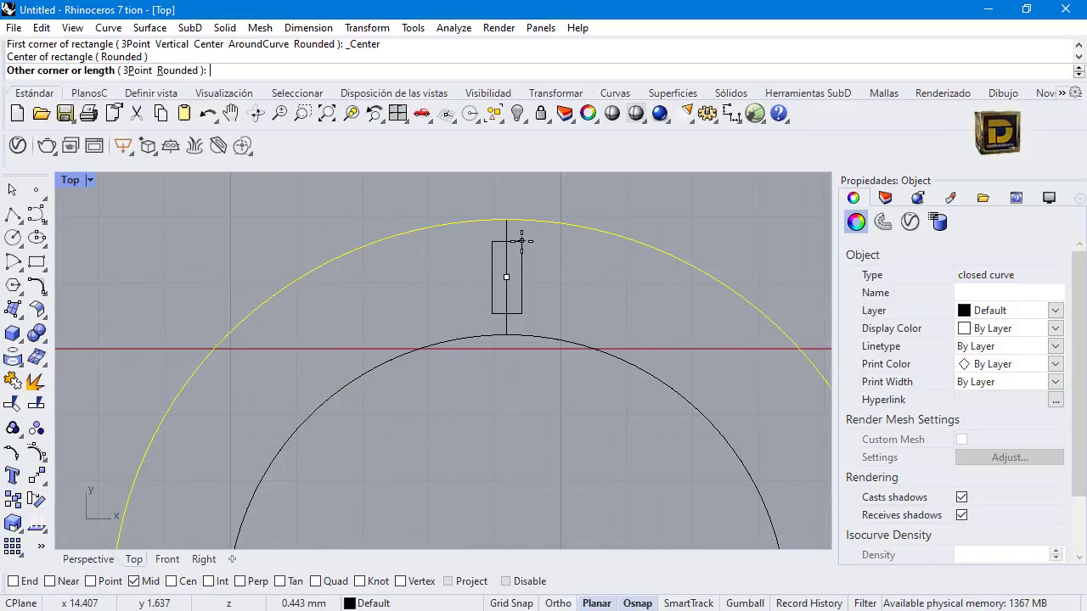
pyautogui.press('Return')
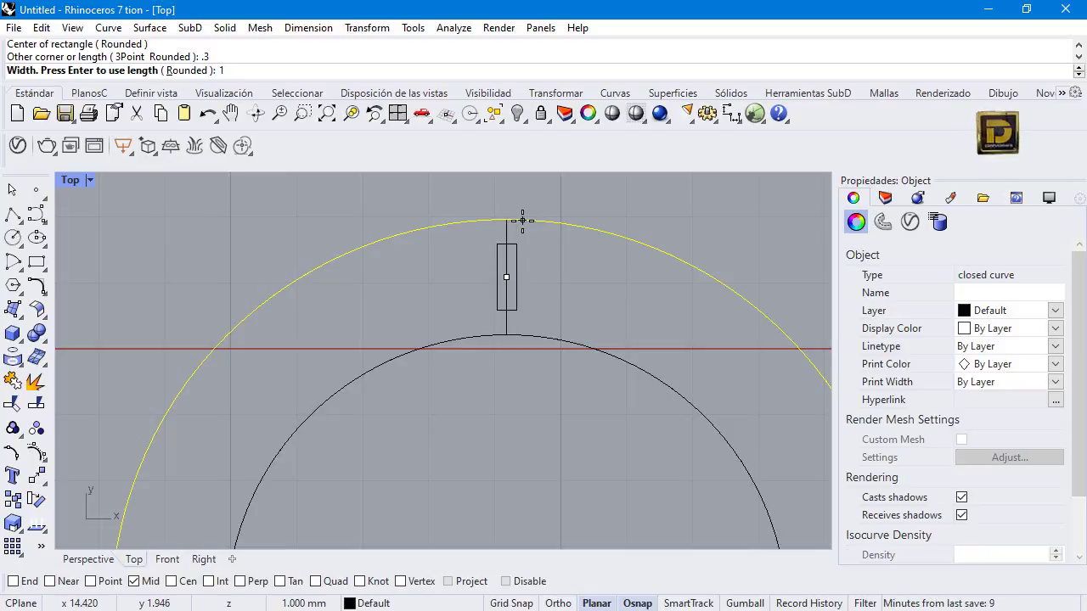
pyautogui.click(522, 221)
pyautogui.press('Escape')
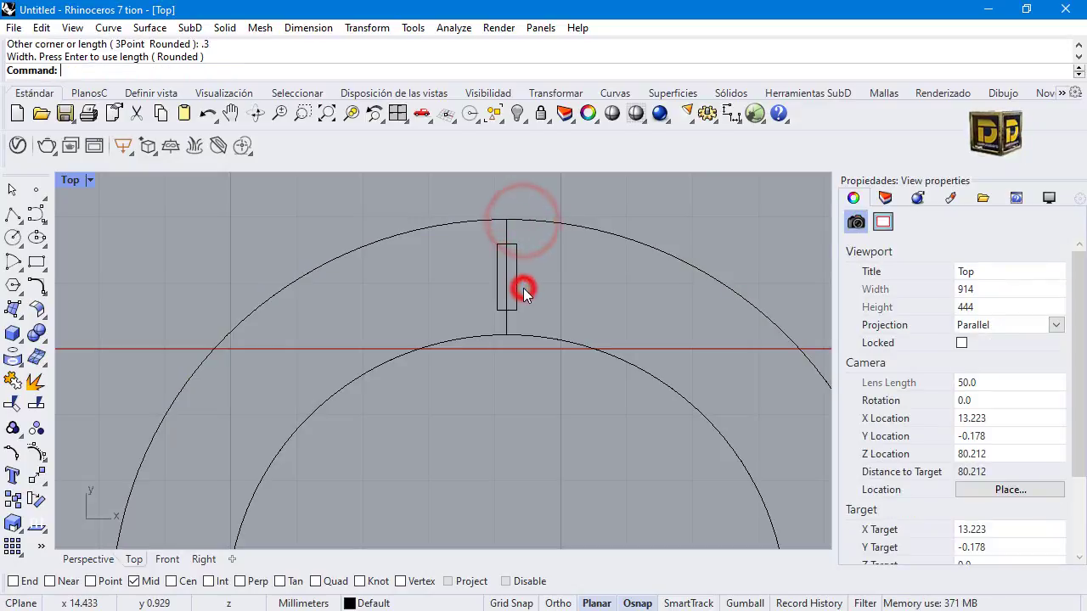
# Polar-array the small rectangle around the circles' centre with 40 items over 360 degrees, using the Cen snap
pyautogui.click(516, 287)
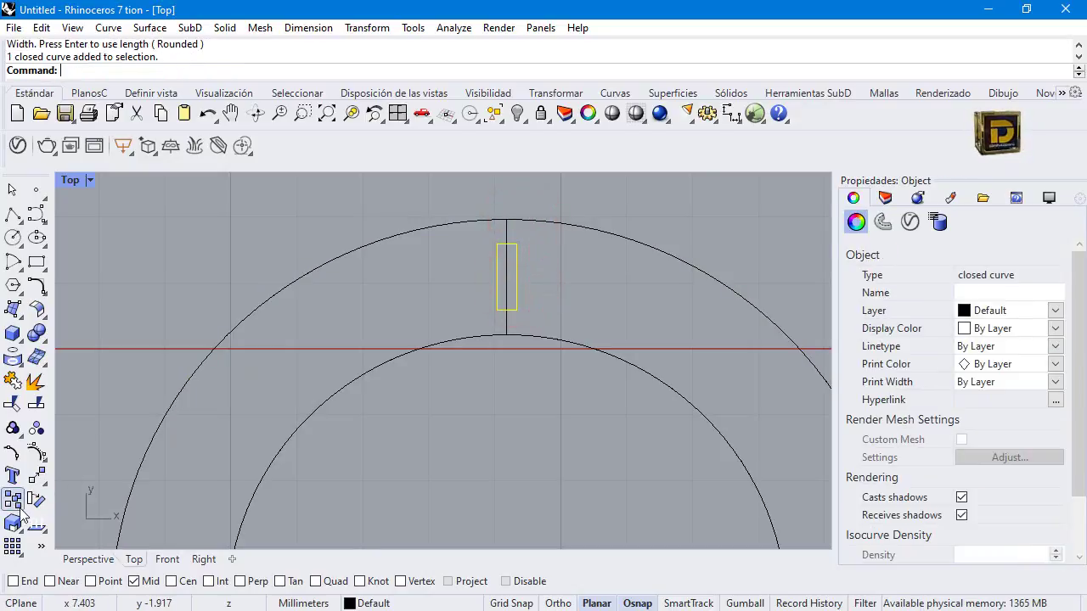
pyautogui.click(12, 547)
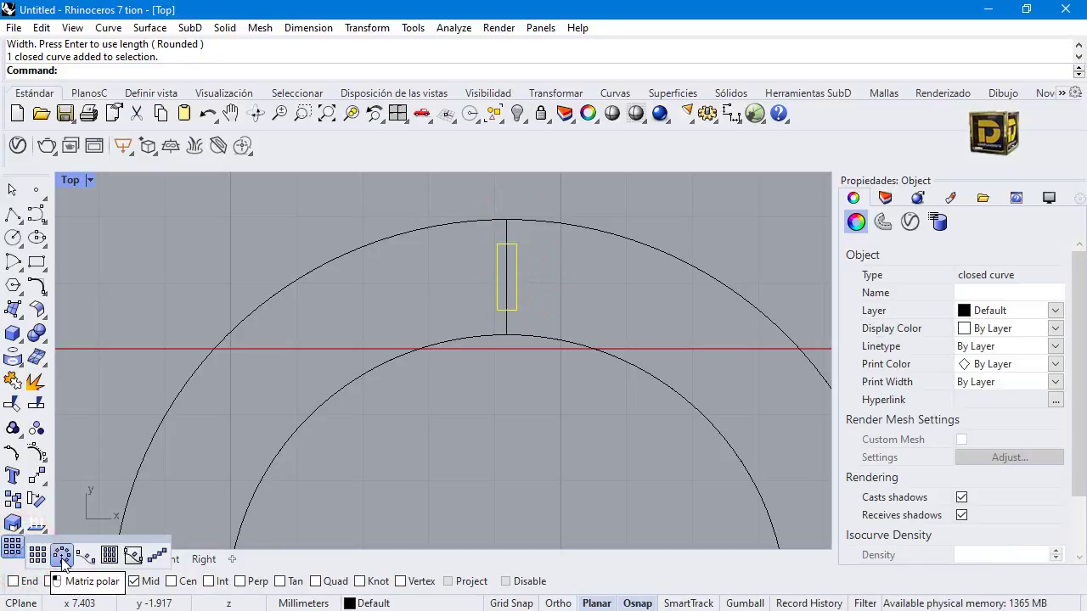
pyautogui.click(62, 556)
pyautogui.scroll(-5, 396, 272)
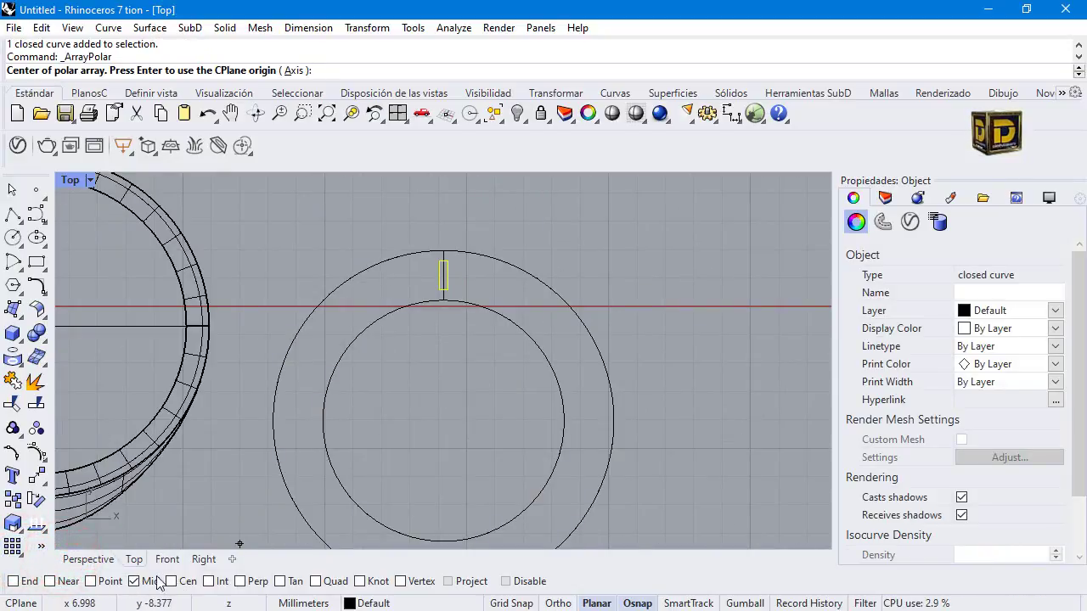
pyautogui.rightClick(187, 581)
pyautogui.click(335, 478)
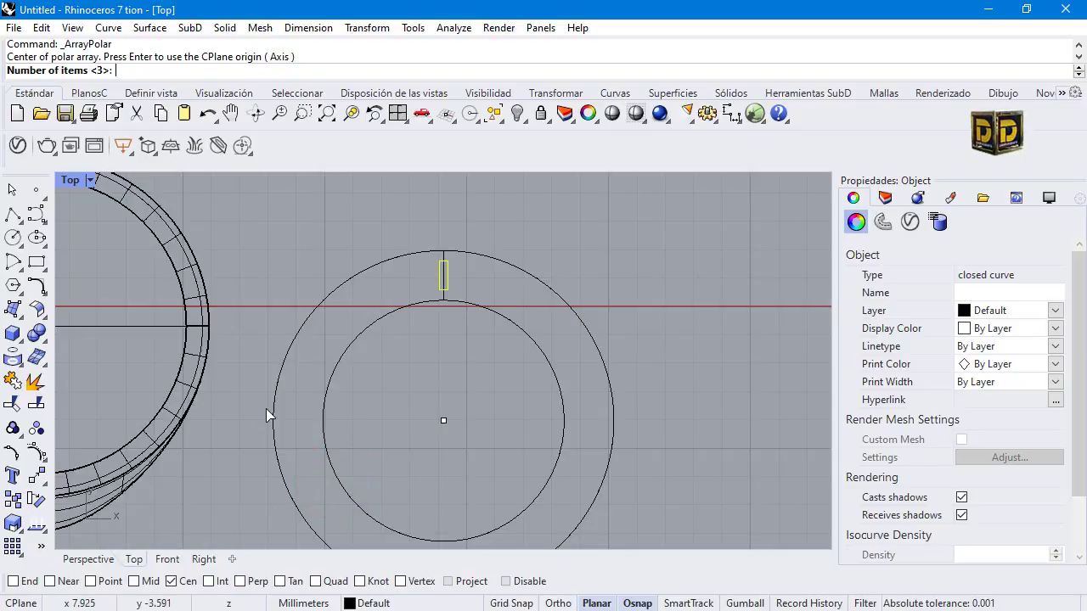
pyautogui.press('Return')
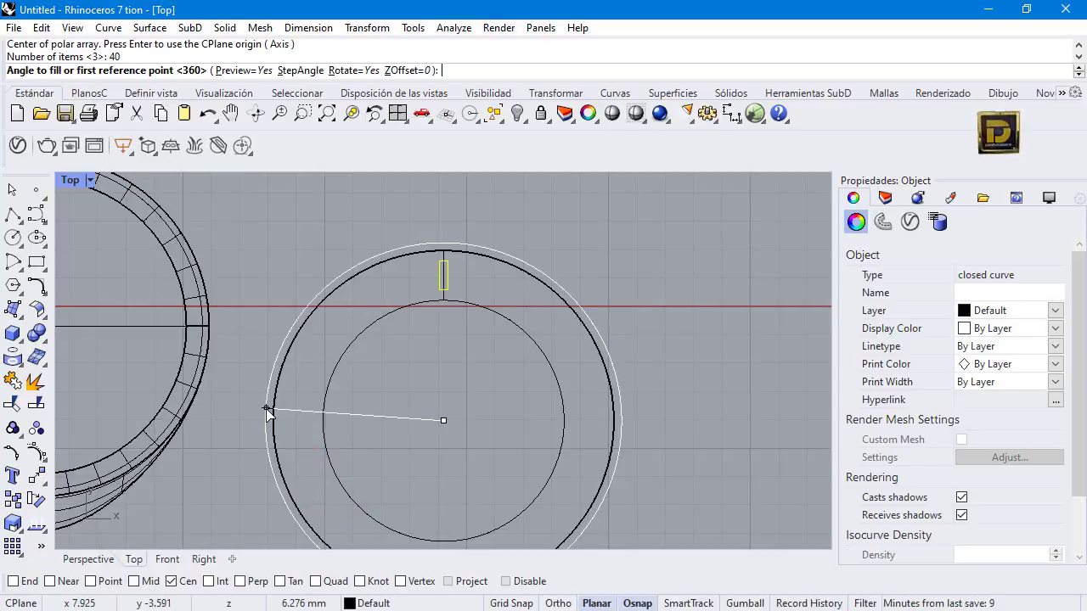
pyautogui.press('Return')
pyautogui.press('Return')
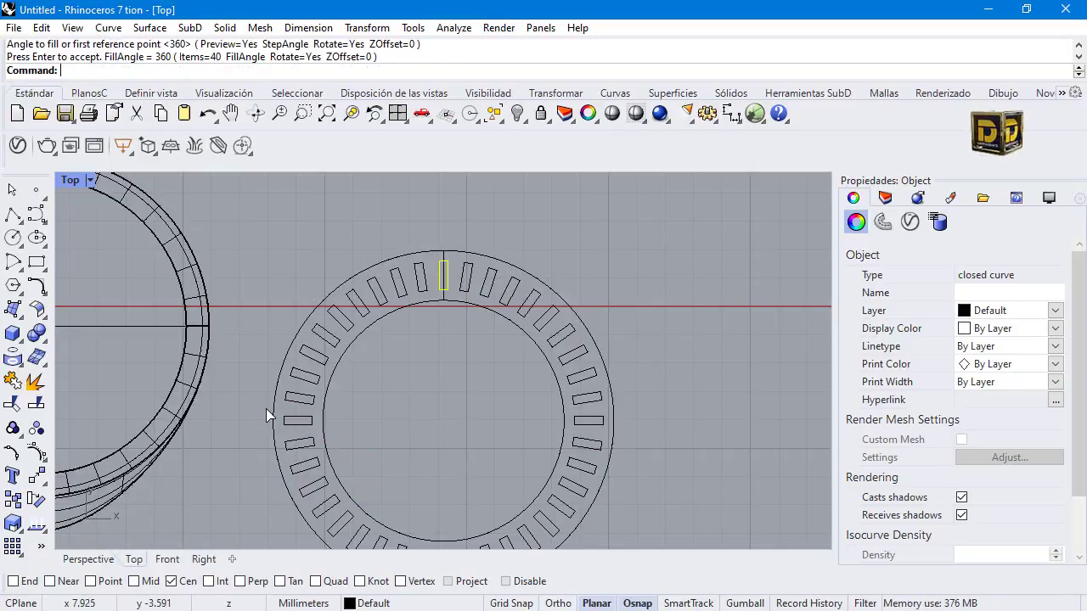
# Delete the short construction line between the inner and outer circles
pyautogui.scroll(5, 445, 289)
pyautogui.click(457, 273)
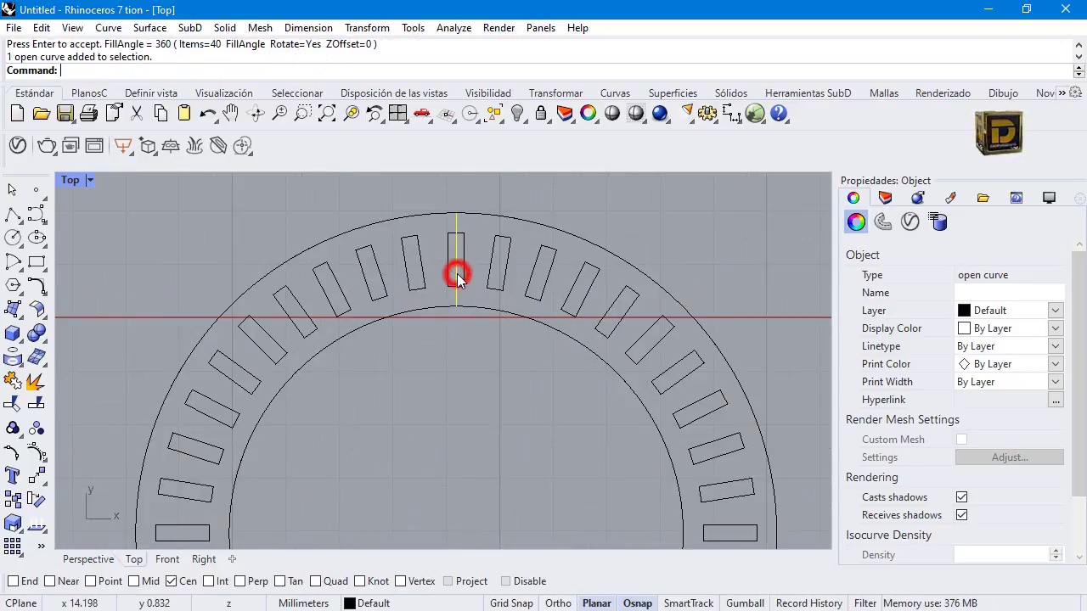
pyautogui.press('Delete')
# Create a planar surface from both circles and all the arrayed rectangles
pyautogui.scroll(-10, 457, 273)
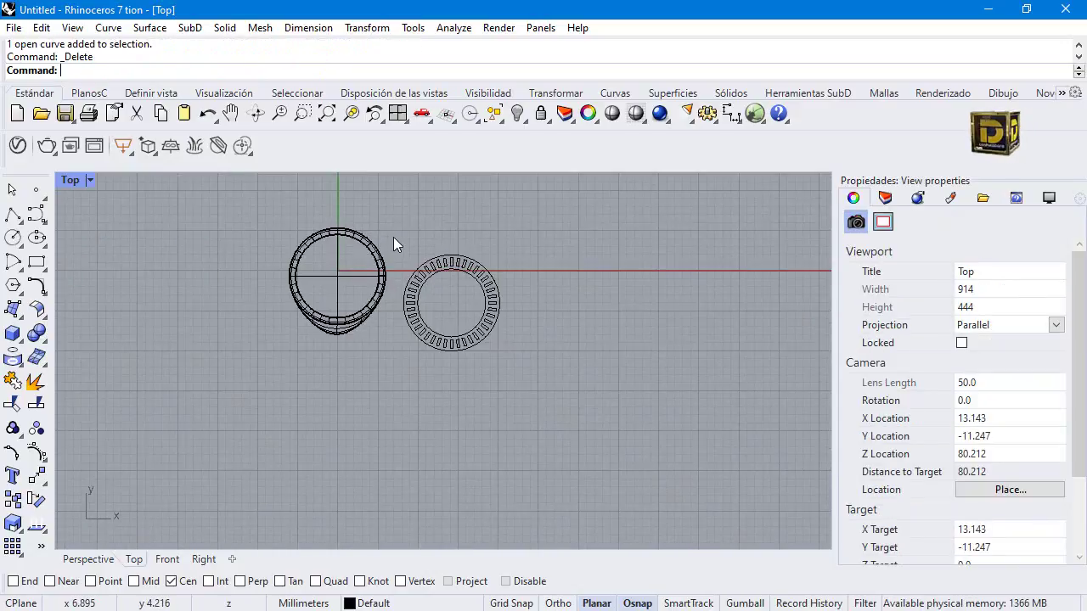
pyautogui.moveTo(393, 236); pyautogui.dragTo(561, 402)
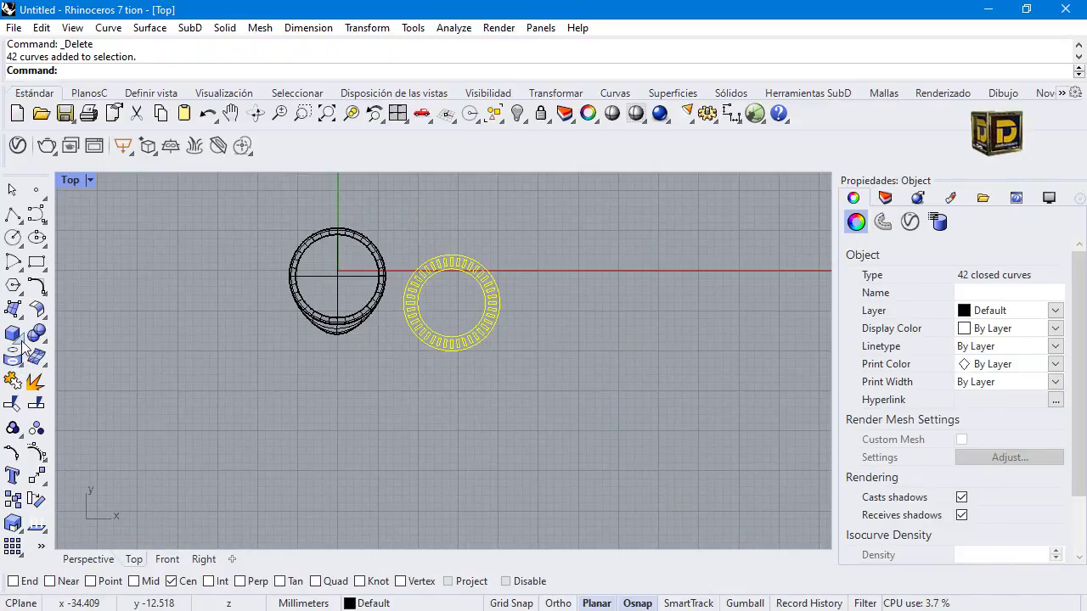
pyautogui.click(19, 312)
pyautogui.click(64, 316)
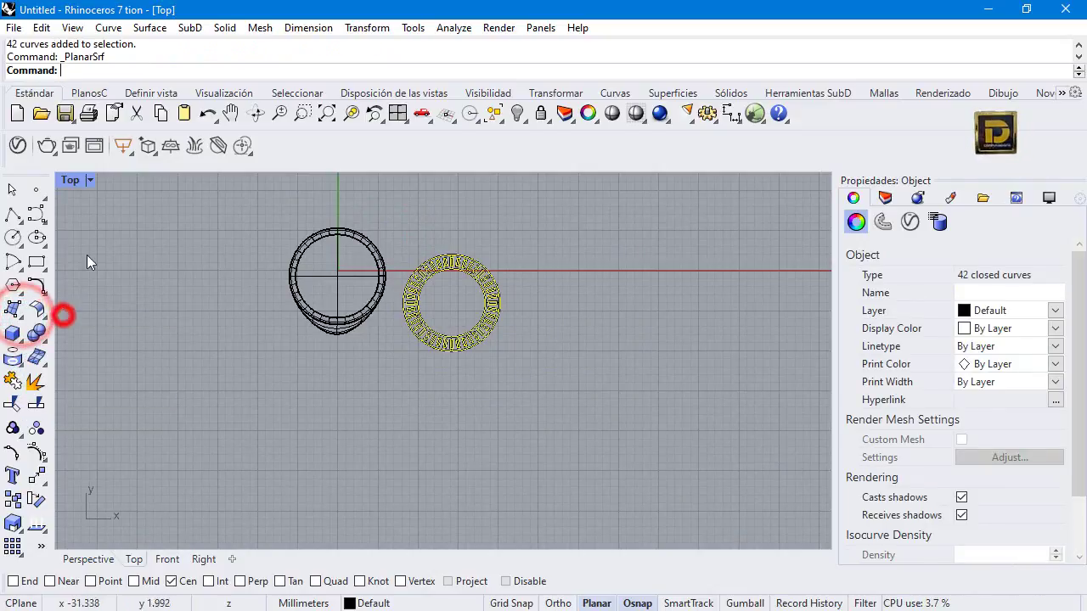
# Examine the flat ring surface and one of its rectangular slots in the perspective view
pyautogui.doubleClick(73, 180)
pyautogui.scroll(-3, 618, 289)
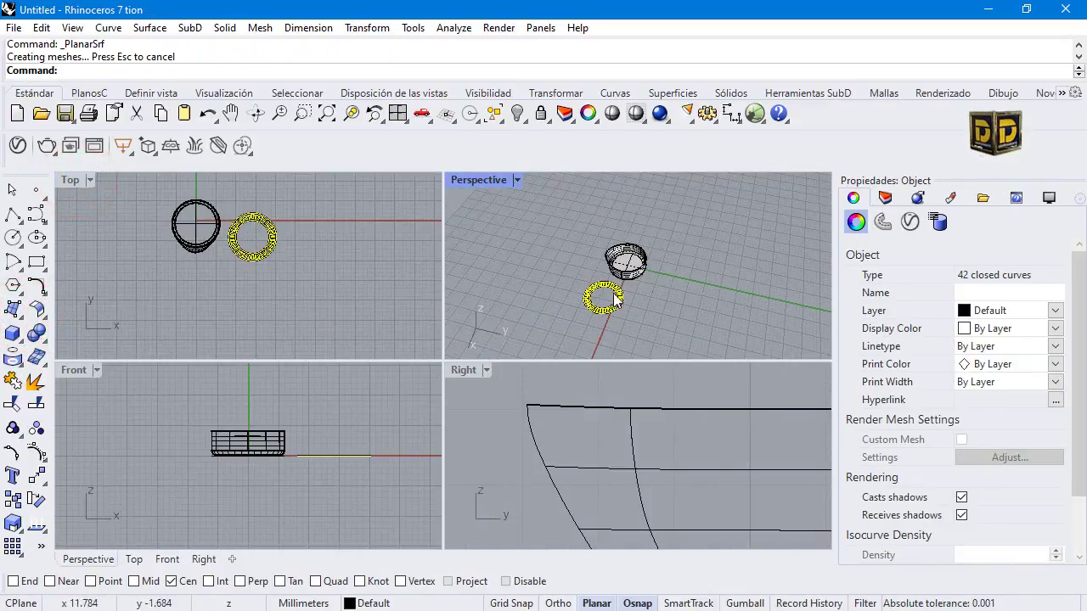
pyautogui.scroll(4, 603, 302)
pyautogui.click(601, 306)
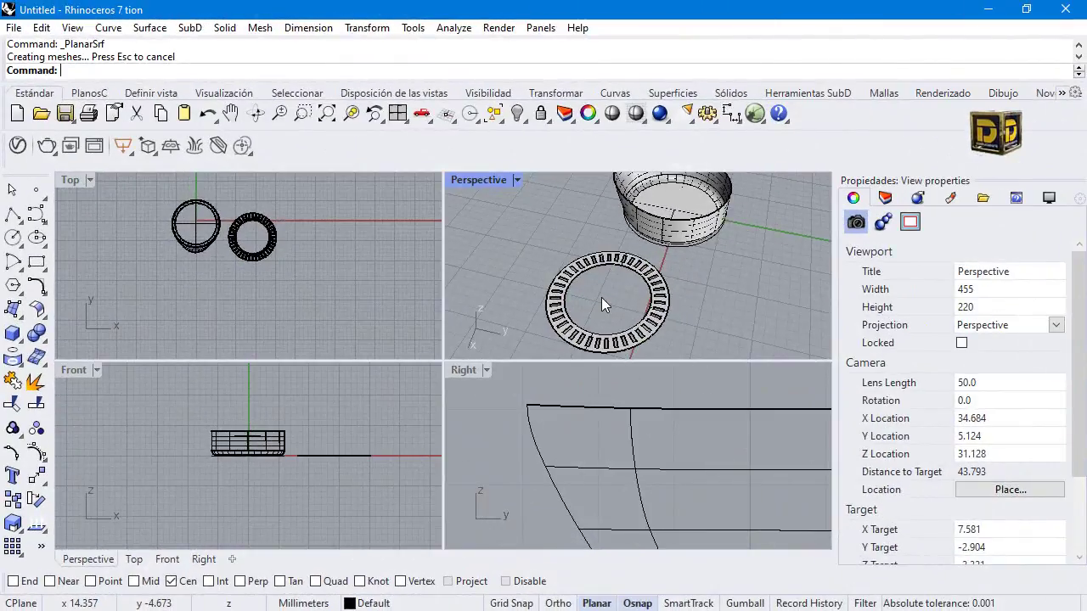
pyautogui.scroll(2, 601, 299)
pyautogui.doubleClick(482, 179)
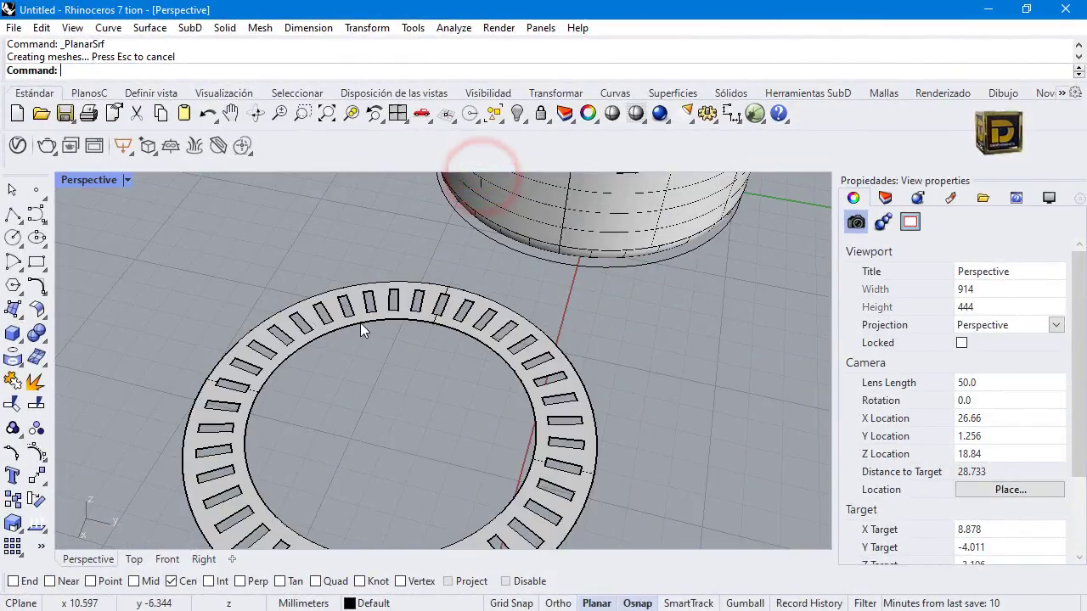
pyautogui.scroll(2, 429, 303)
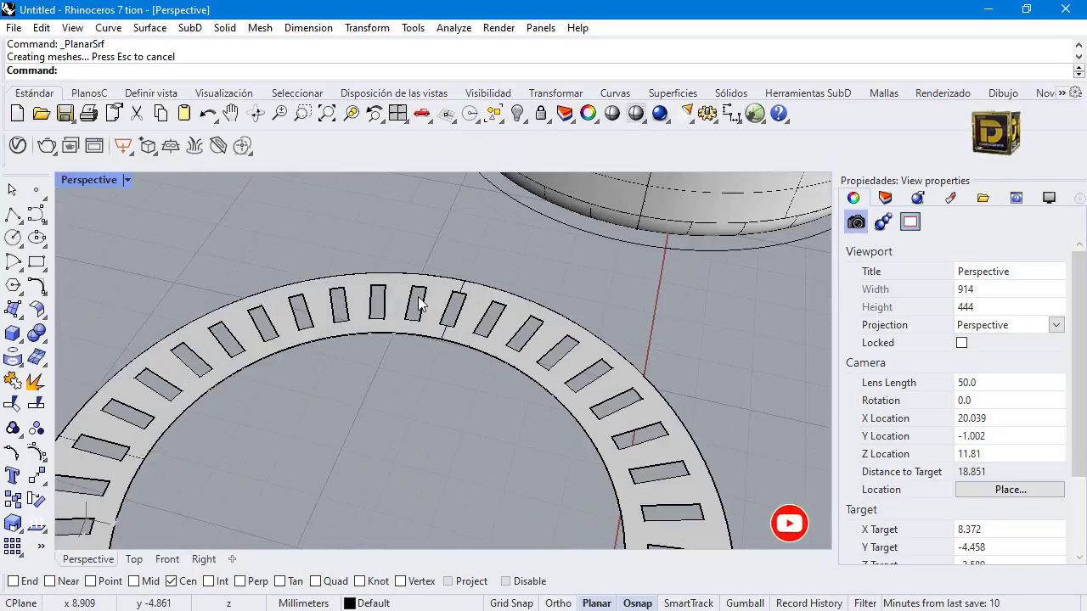
pyautogui.click(416, 299)
pyautogui.click(416, 299)
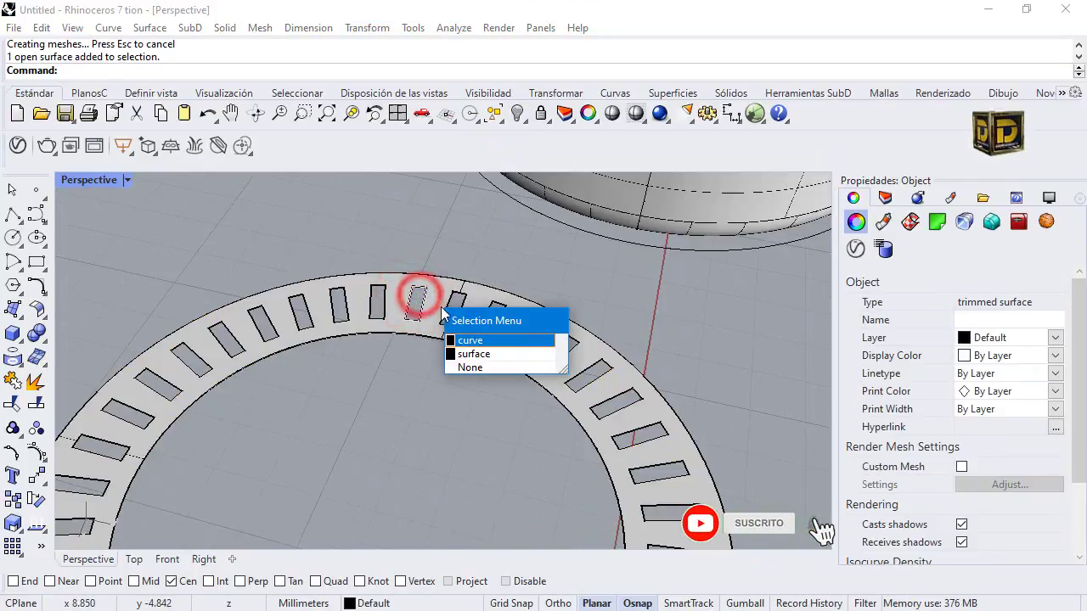
pyautogui.click(466, 340)
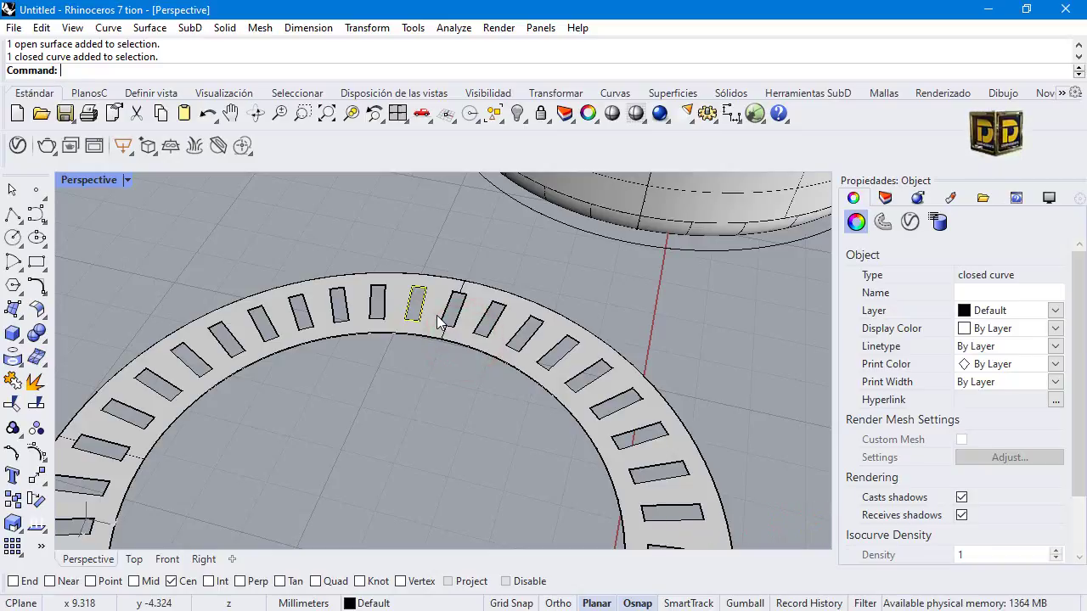
pyautogui.scroll(-5, 437, 321)
pyautogui.click(390, 374)
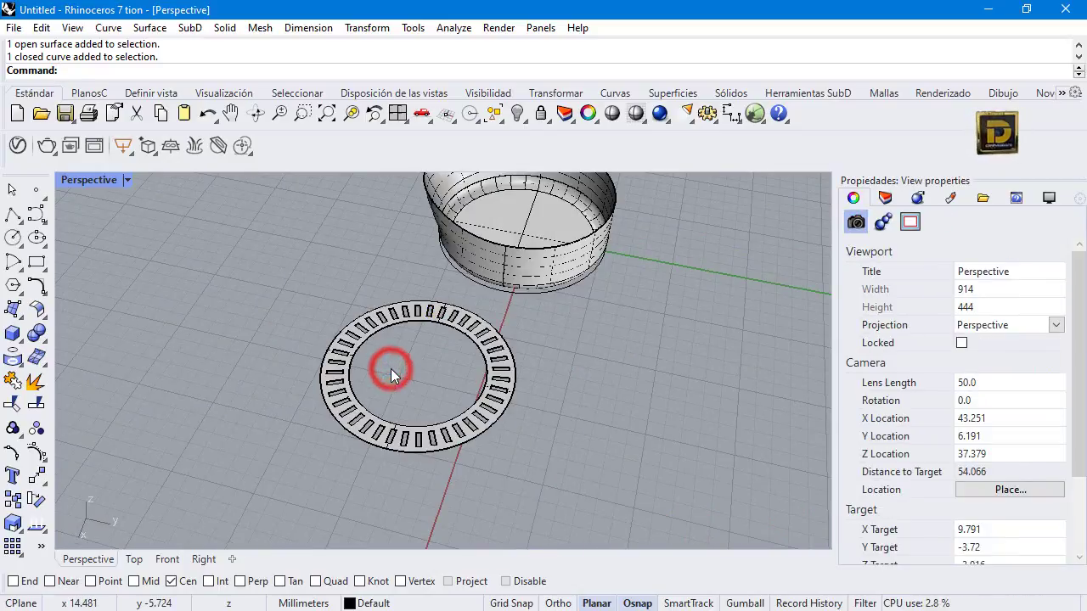
# Draw a vertical 2 mm line upward from the outer circle's quadrant in the front view, using the Quad snap and Ortho
pyautogui.click(13, 214)
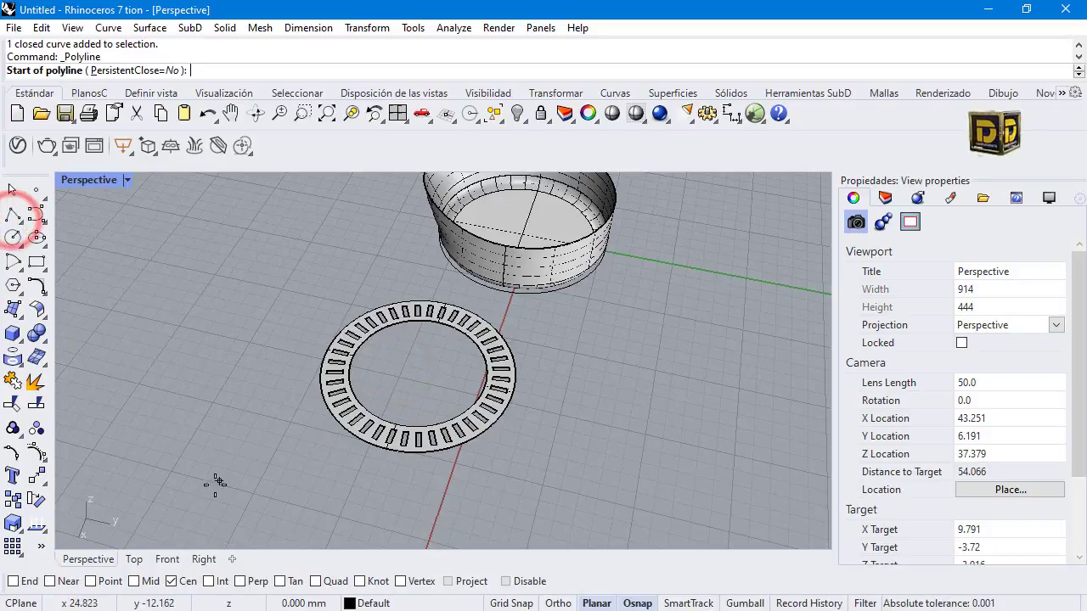
pyautogui.rightClick(316, 581)
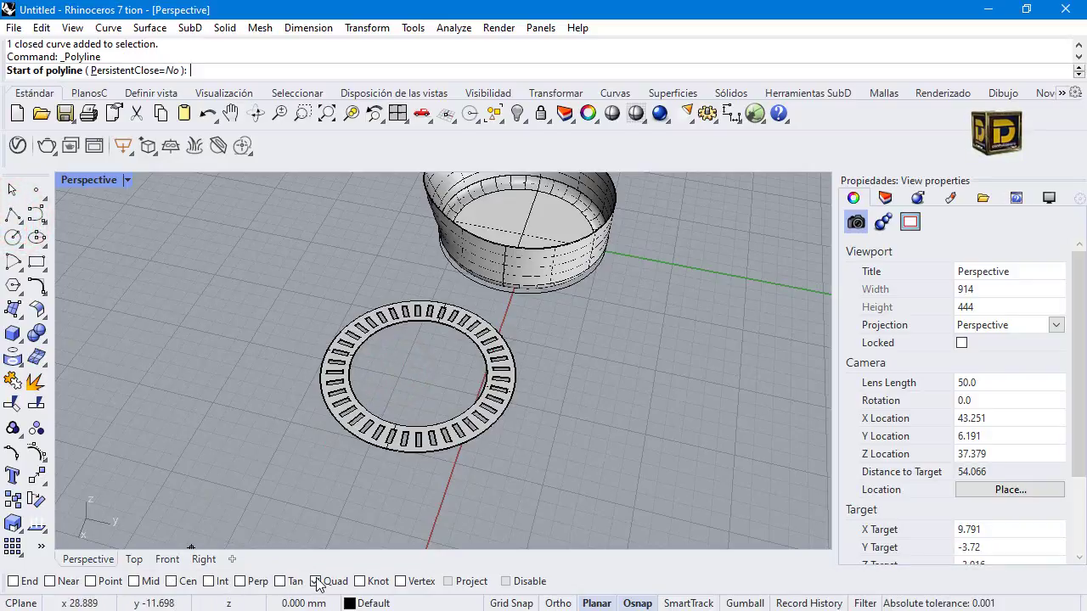
pyautogui.click(385, 452)
pyautogui.doubleClick(98, 179)
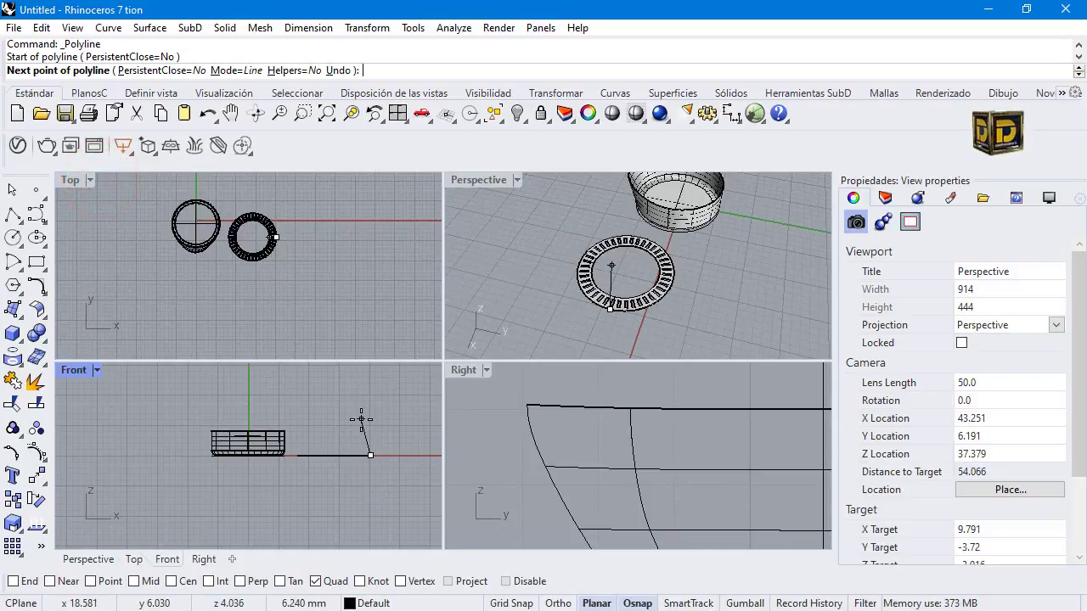
pyautogui.write('2')
pyautogui.press('Return')
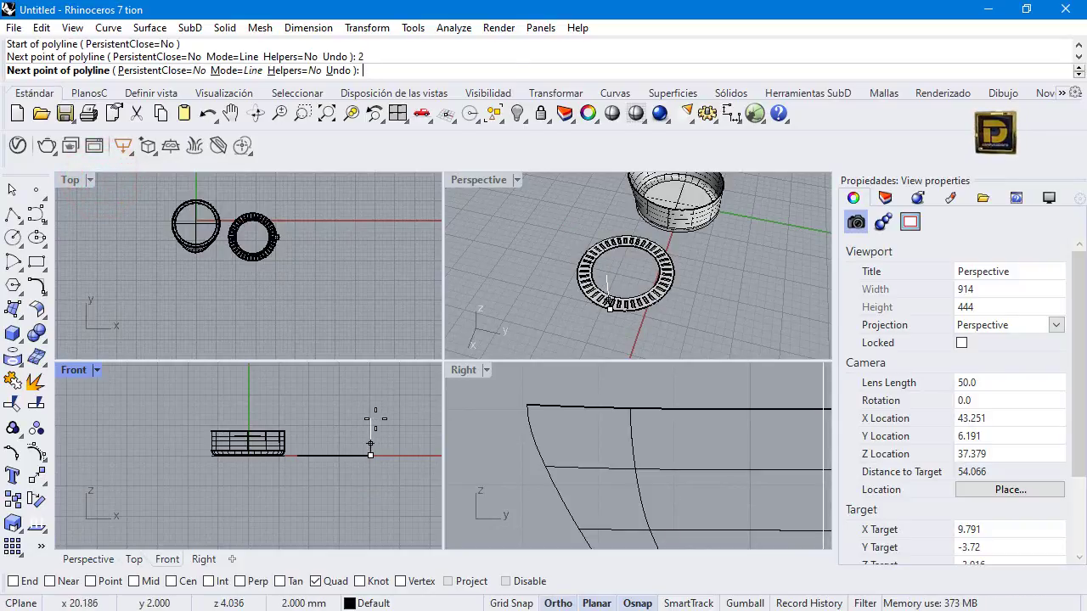
pyautogui.click(376, 413)
pyautogui.press('Return')
# Sweep the 2 mm vertical line along the outer circle with Sweep 1 Rail to form the ring's side wall
pyautogui.click(12, 309)
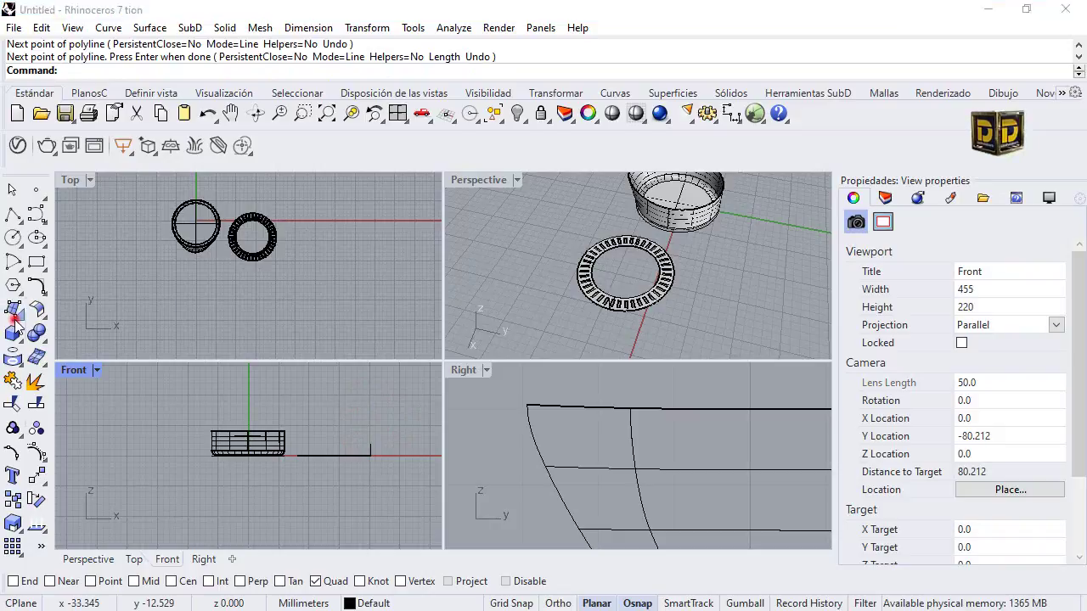
pyautogui.click(59, 387)
pyautogui.scroll(4, 608, 311)
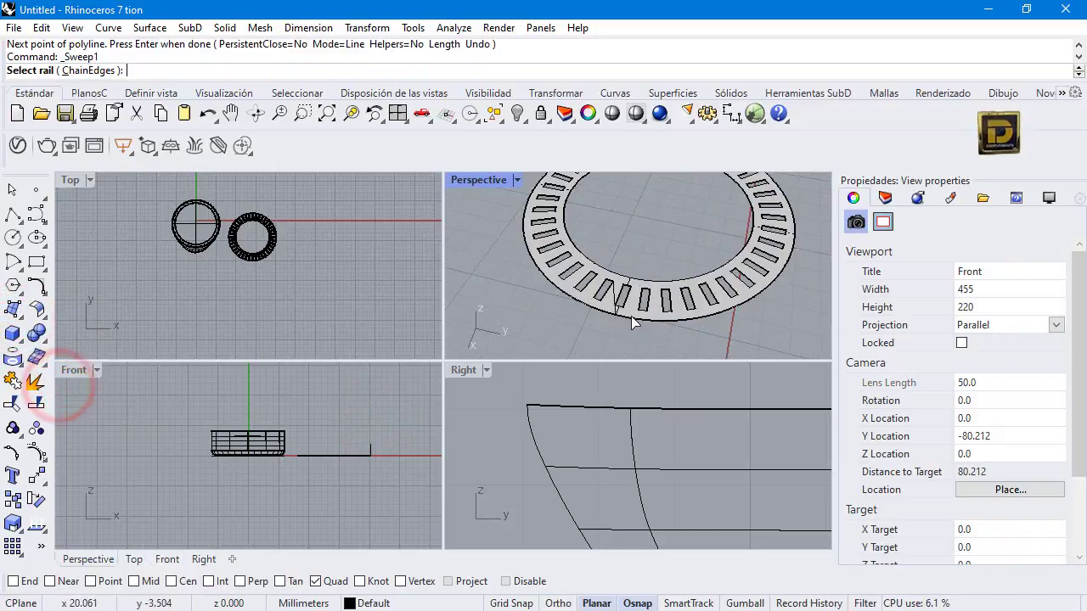
pyautogui.click(626, 311)
pyautogui.click(697, 364)
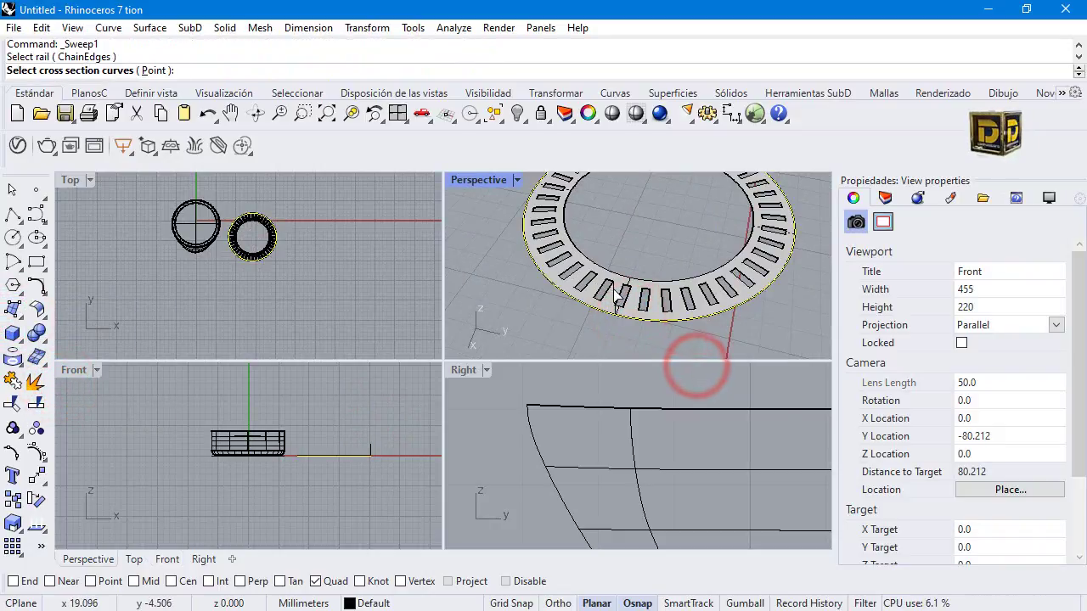
pyautogui.click(615, 293)
pyautogui.press('Return')
pyautogui.press('Escape')
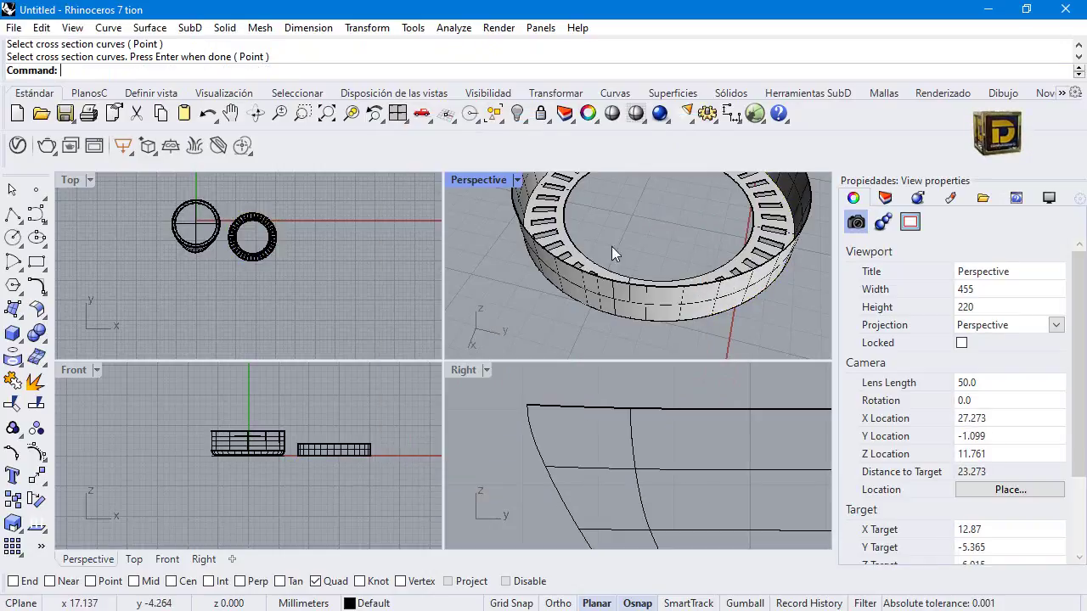
# Join the swept side wall and the slotted flat ring into one polysurface
pyautogui.doubleClick(491, 185)
pyautogui.scroll(-5, 488, 183)
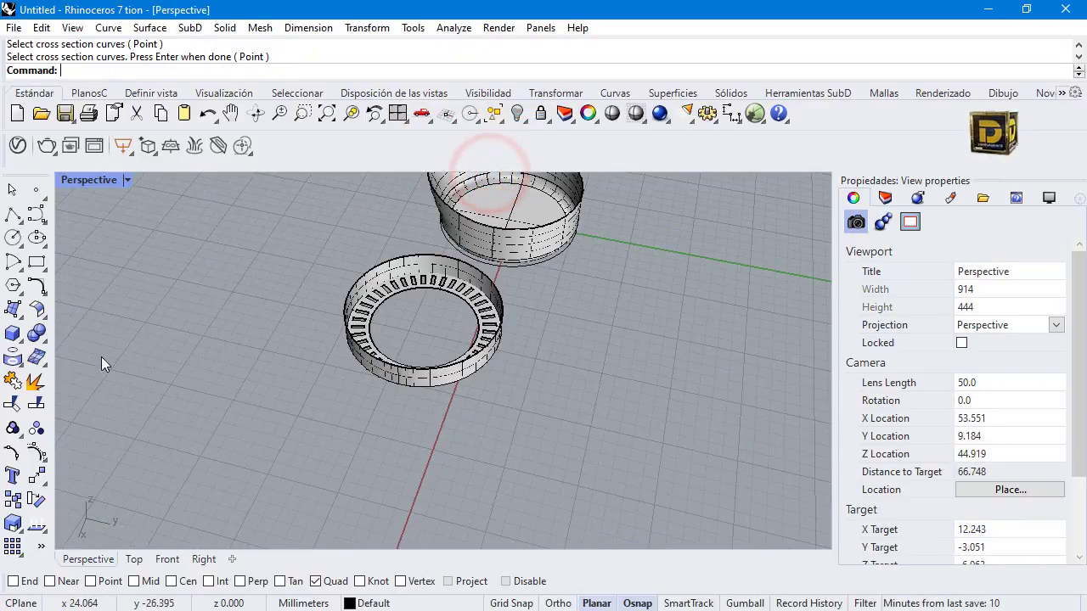
pyautogui.click(13, 382)
pyautogui.click(364, 352)
pyautogui.click(358, 323)
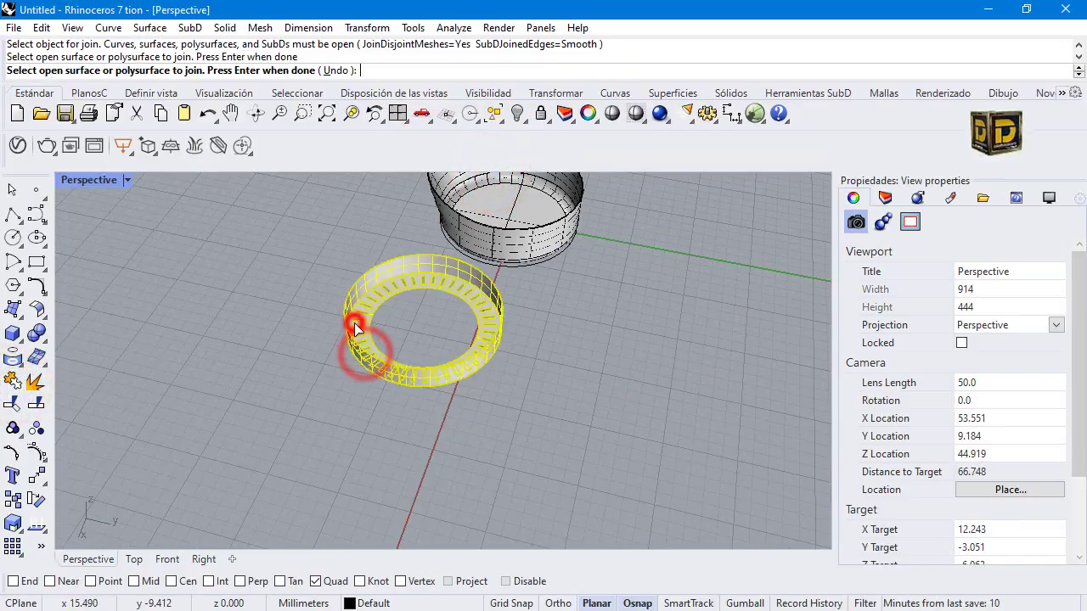
pyautogui.rightClick(356, 326)
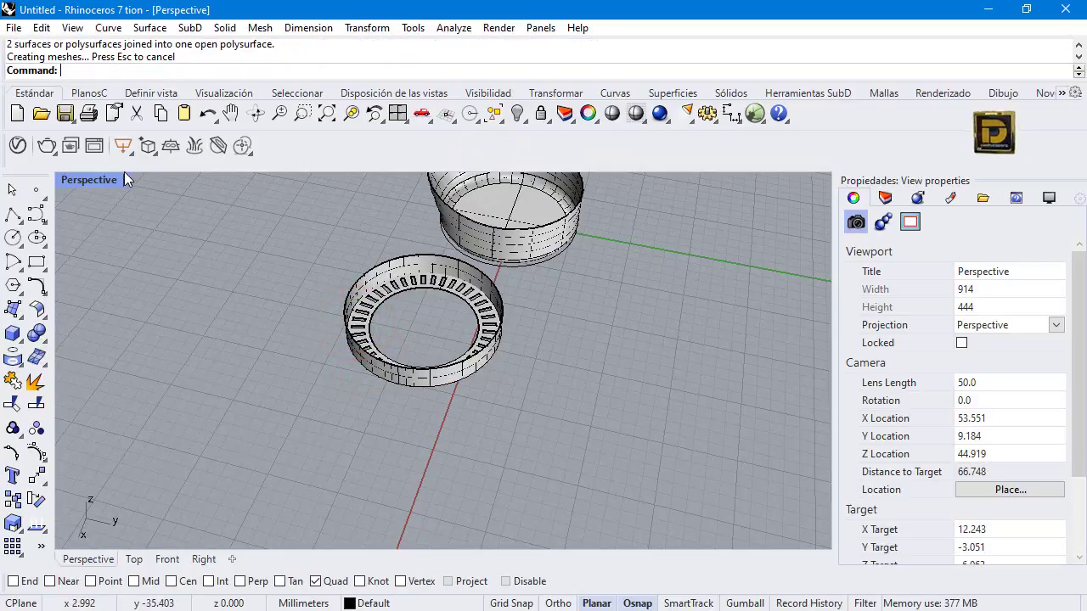
# Create Layer 01 with a light blue colour and make it the current layer
pyautogui.doubleClick(87, 180)
pyautogui.click(883, 198)
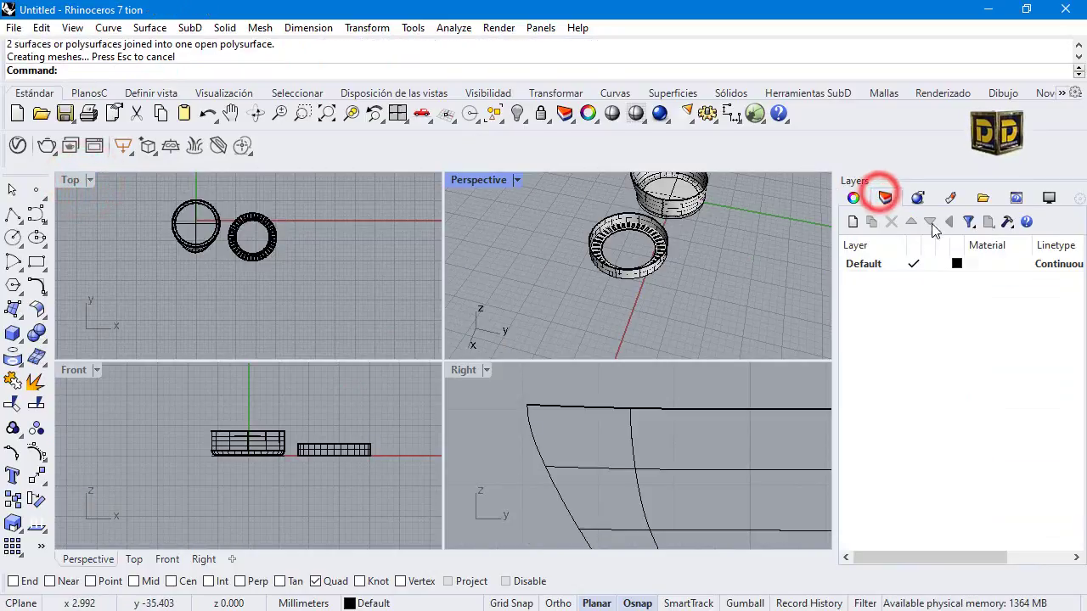
pyautogui.click(852, 221)
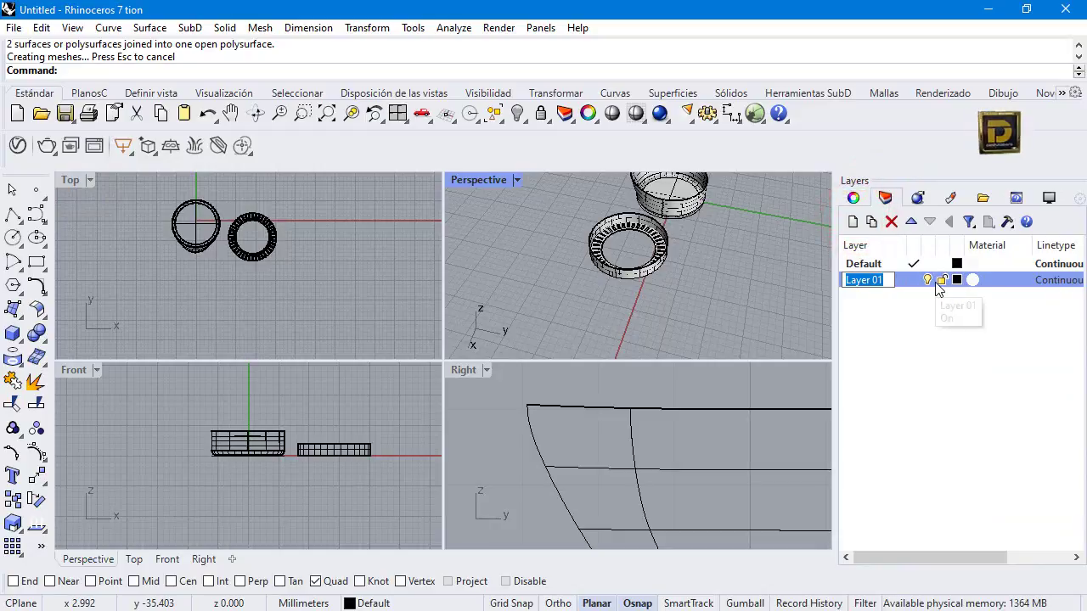
pyautogui.click(957, 280)
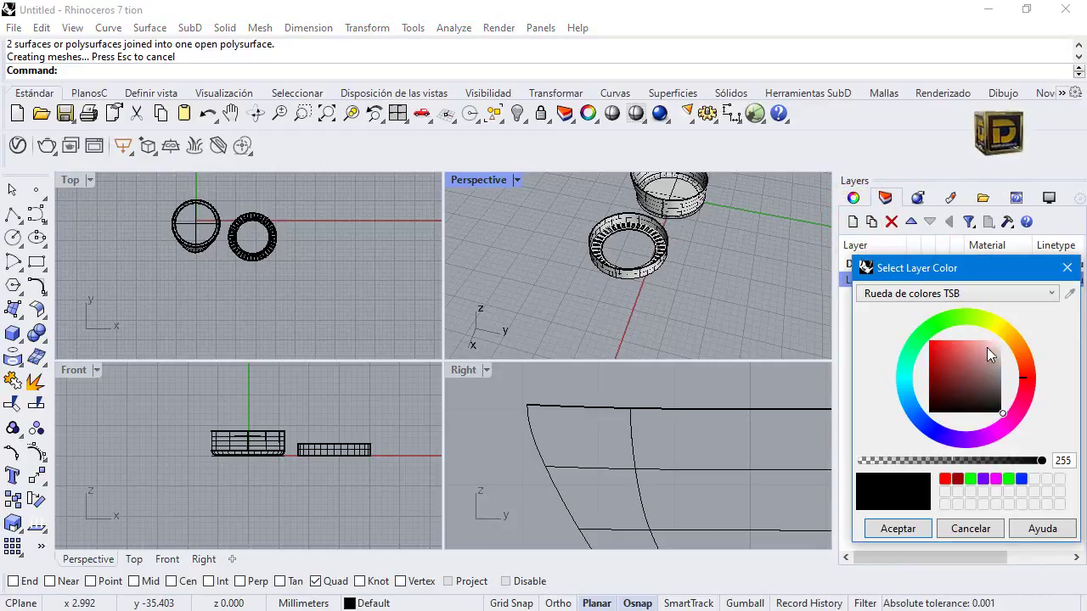
pyautogui.click(909, 403)
pyautogui.click(916, 532)
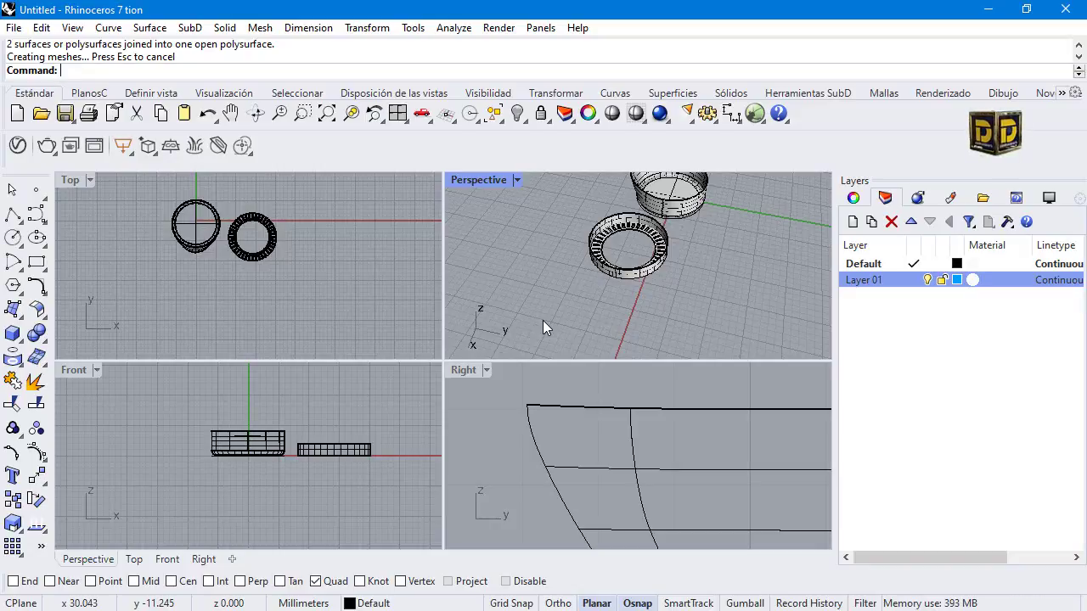
pyautogui.click(936, 303)
pyautogui.click(914, 281)
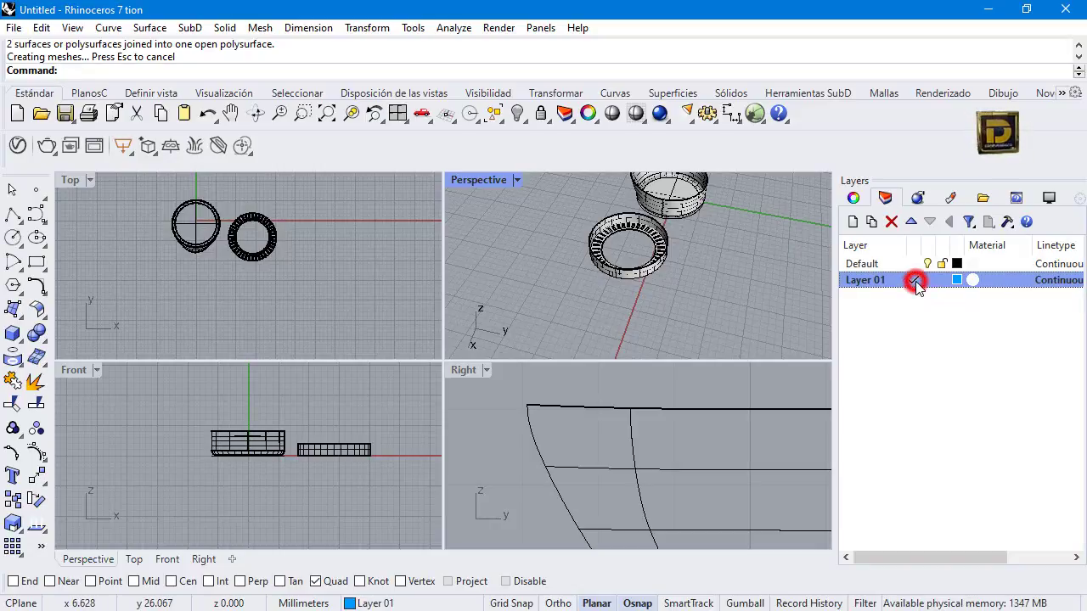
# Draw a vertical 6.5 mm line upward from the slotted ring's centre in the front view, using the Cen snap and Ortho
pyautogui.scroll(5, 337, 442)
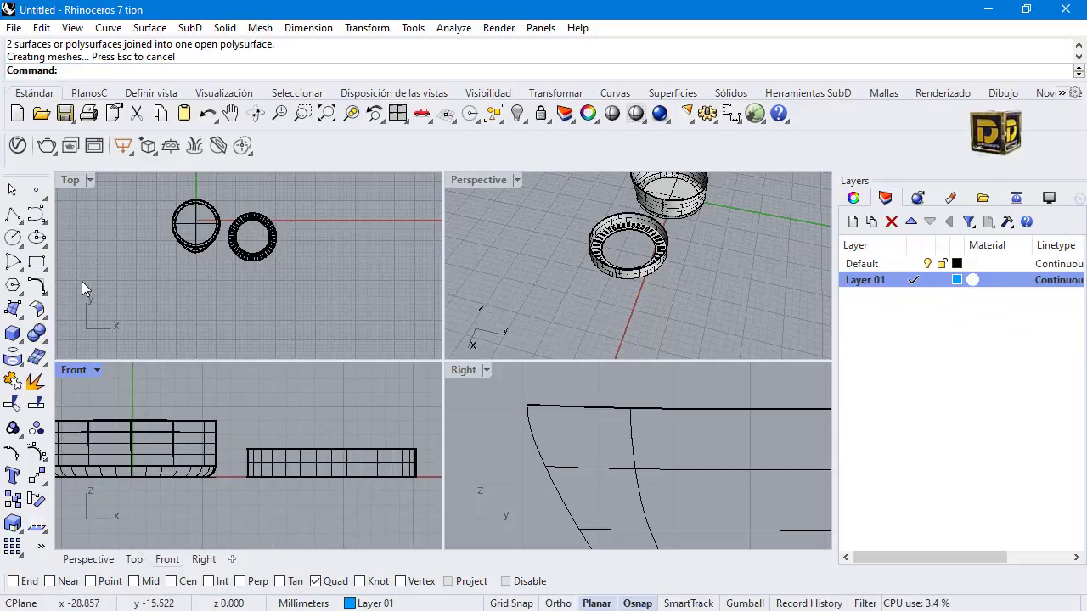
pyautogui.click(13, 215)
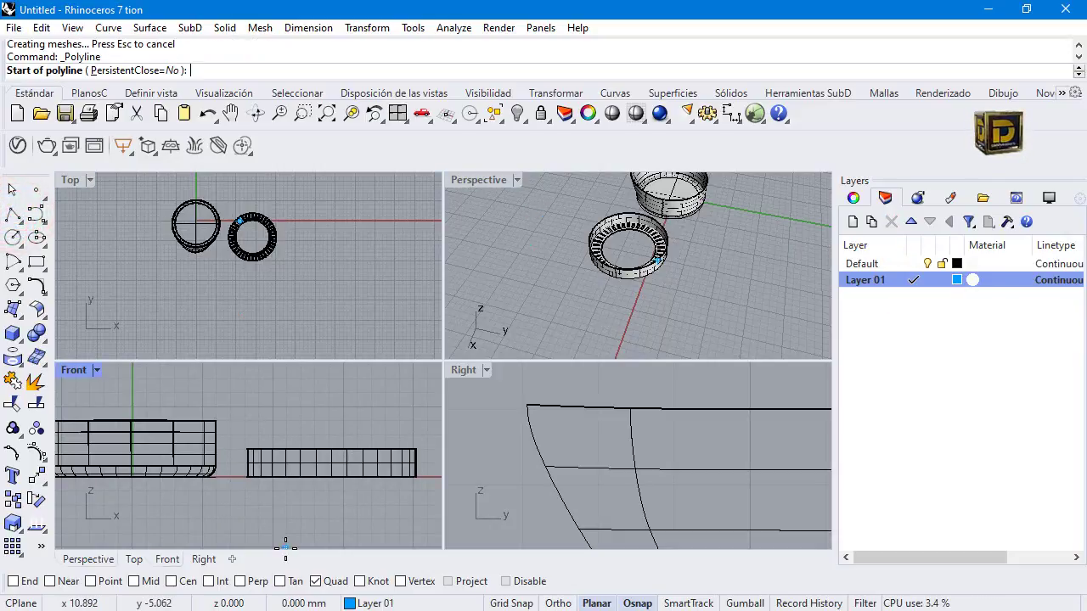
pyautogui.rightClick(184, 588)
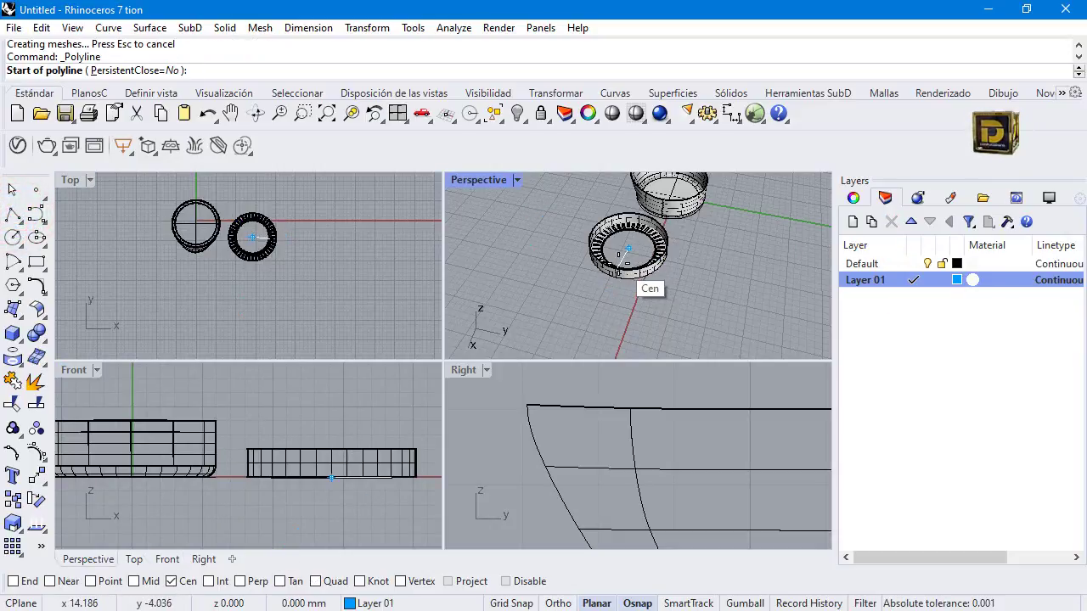
pyautogui.click(628, 248)
pyautogui.scroll(1, 353, 388)
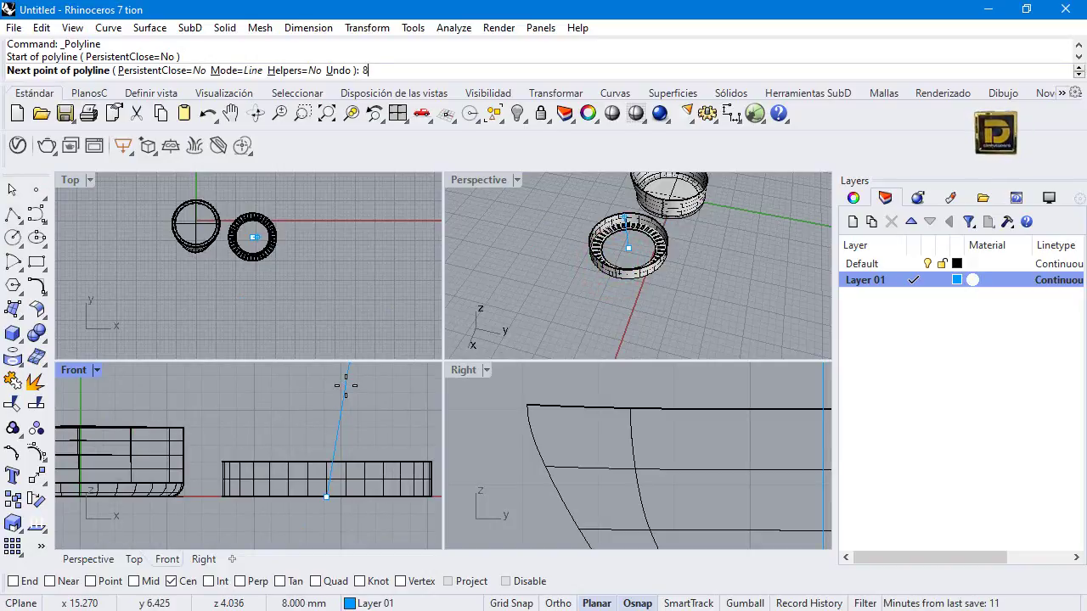
pyautogui.scroll(-1, 347, 391)
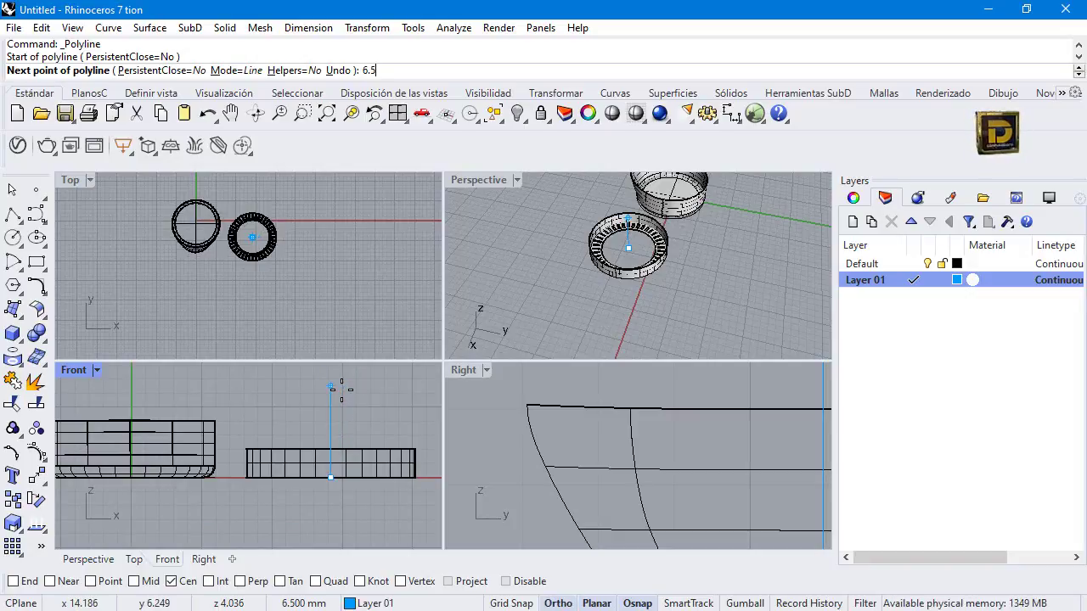
pyautogui.click(340, 388)
pyautogui.press('Return')
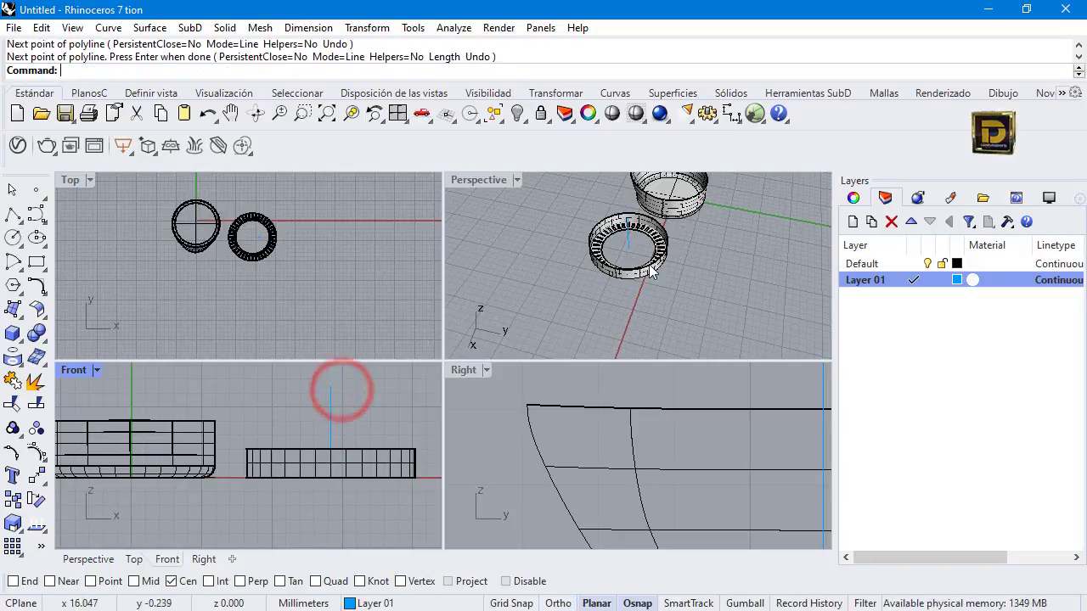
# Draw an outward-bulging arc of about 6.8 mm radius from the ring's inner circle quadrant to the vertical line's top end, with End and Quad snaps
pyautogui.doubleClick(487, 180)
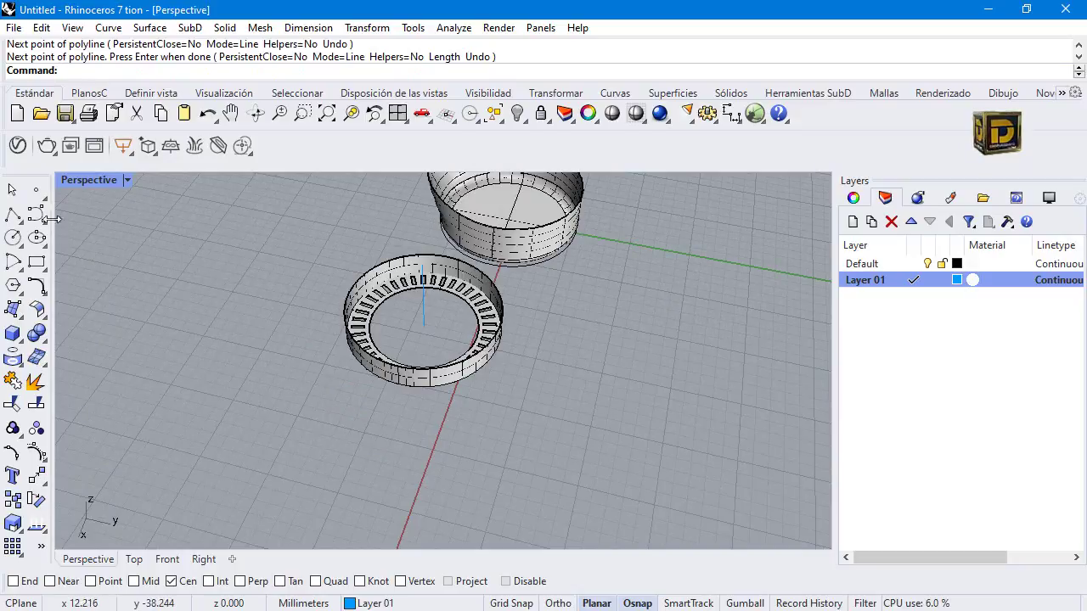
pyautogui.click(14, 265)
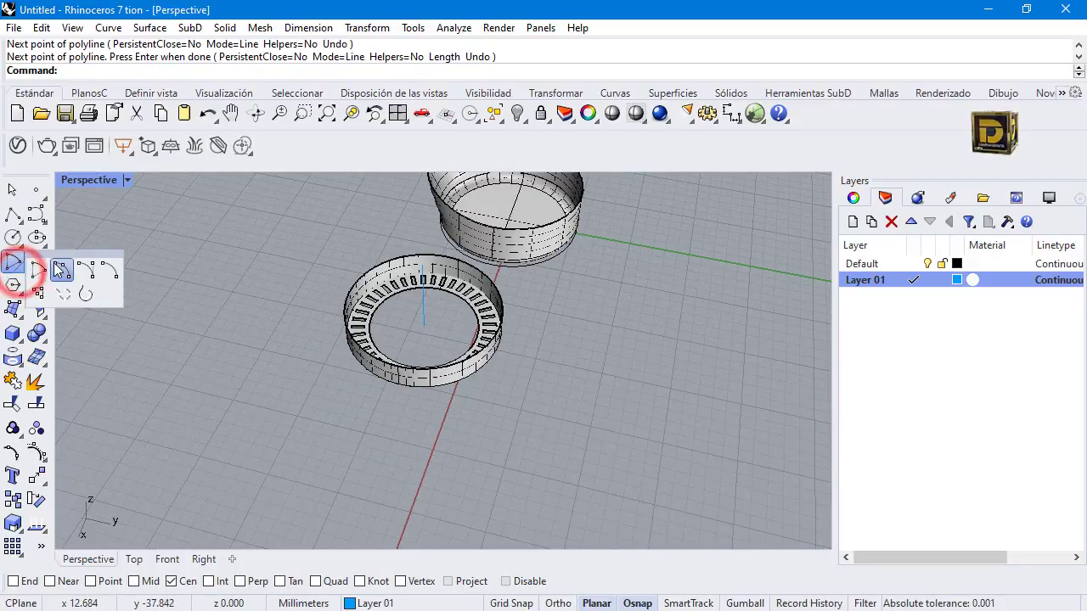
pyautogui.click(61, 270)
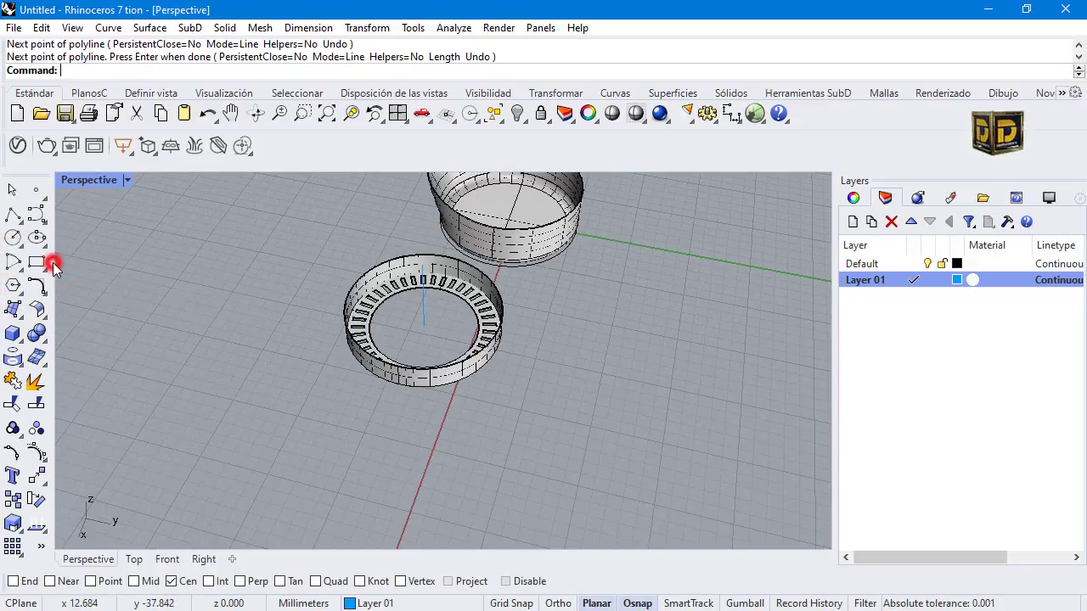
pyautogui.doubleClick(85, 180)
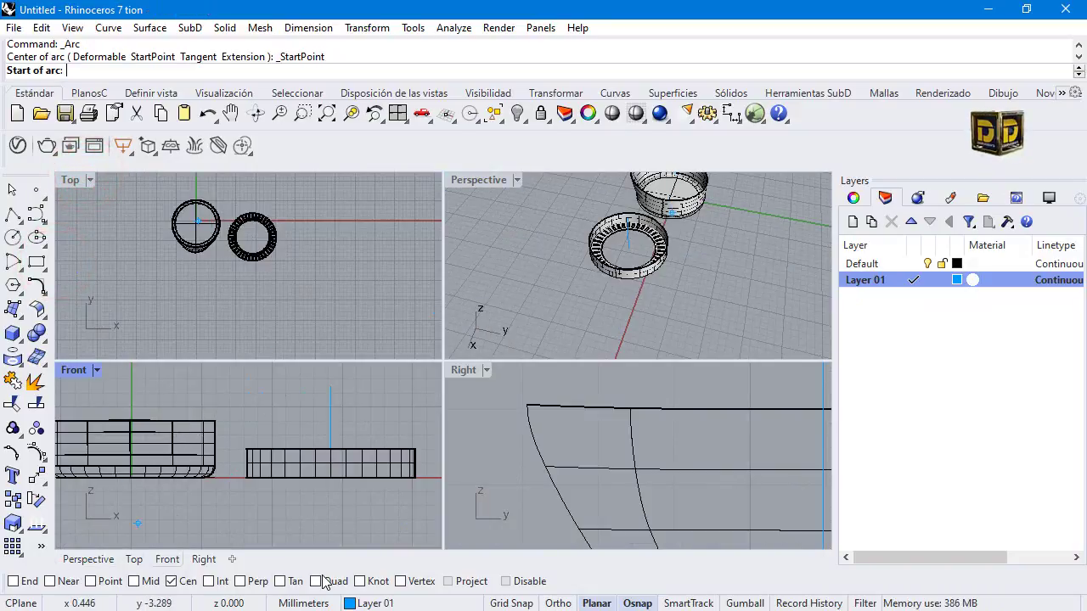
pyautogui.click(14, 581)
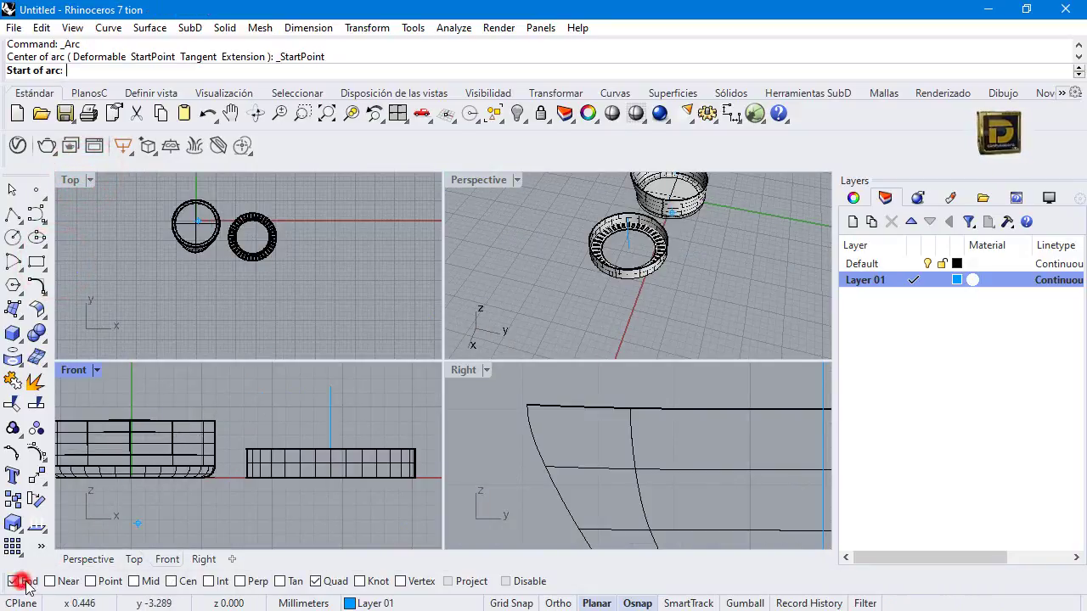
pyautogui.scroll(3, 628, 265)
pyautogui.scroll(3, 586, 255)
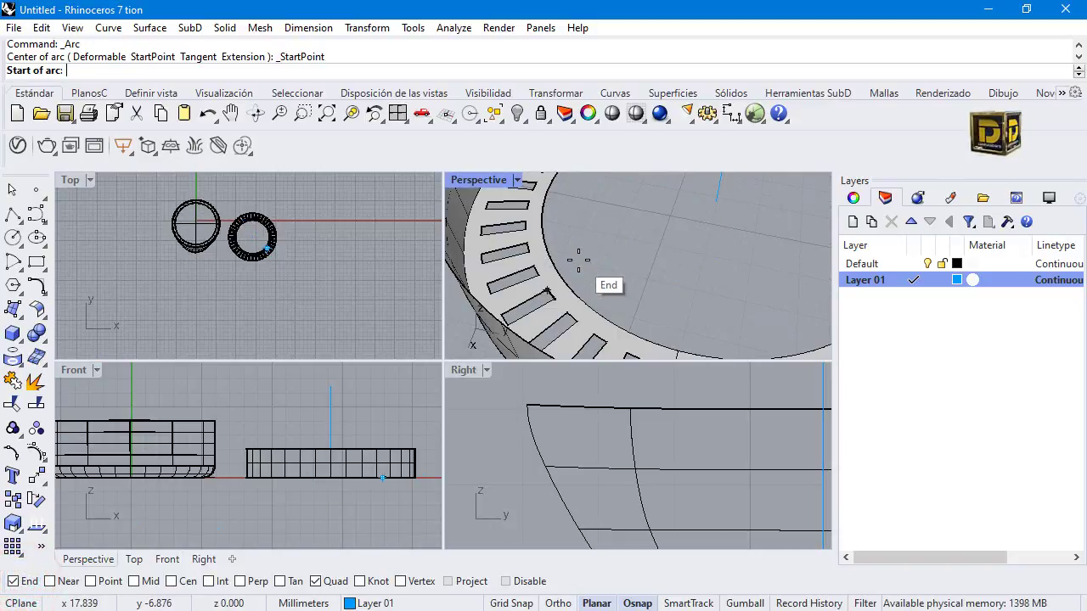
pyautogui.click(677, 349)
pyautogui.scroll(-5, 702, 239)
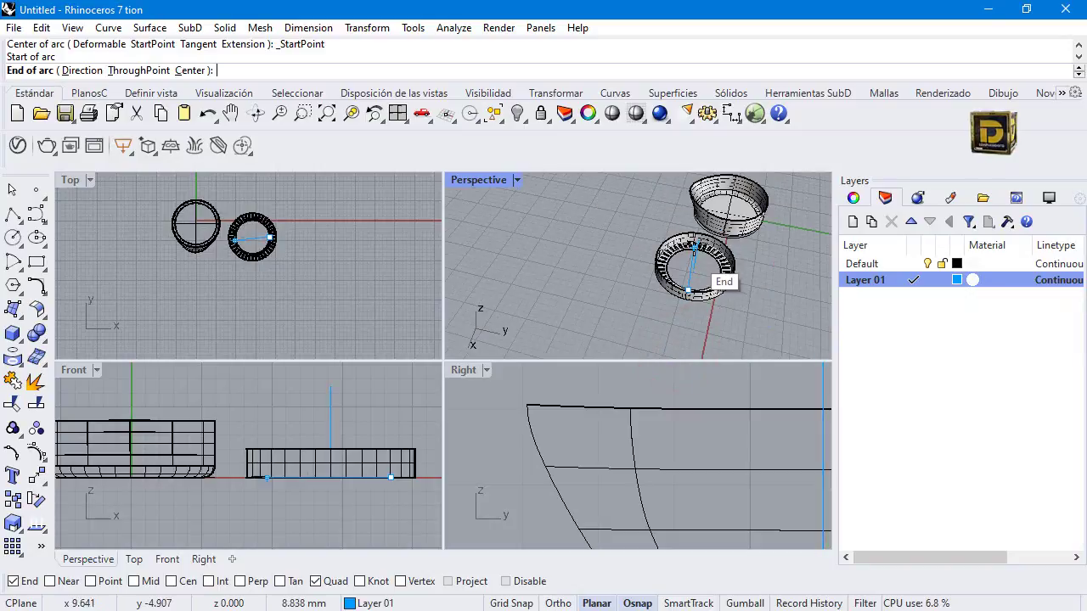
pyautogui.click(336, 383)
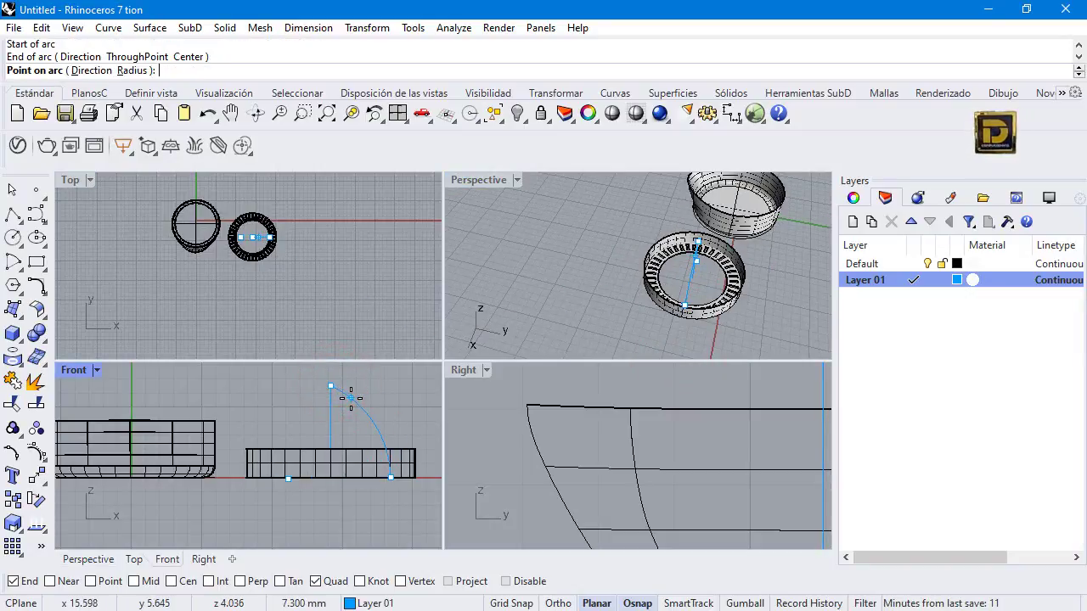
pyautogui.scroll(2, 350, 398)
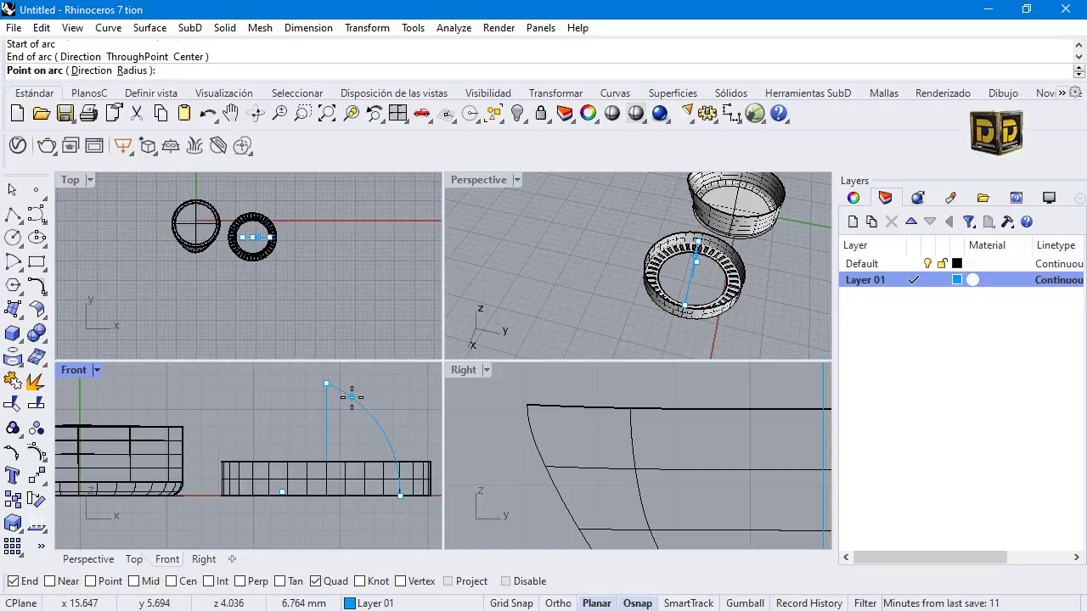
pyautogui.click(351, 395)
# Draw a second, flatter arc between the vertical line's top end and the first arc's lower end
pyautogui.press('Return')
pyautogui.click(328, 385)
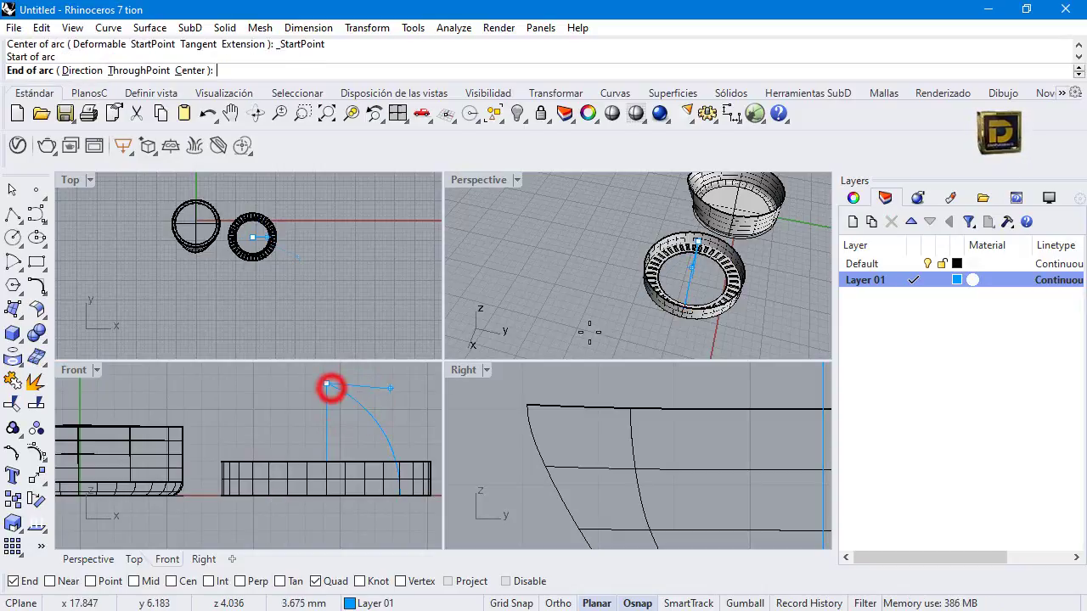
pyautogui.scroll(6, 692, 276)
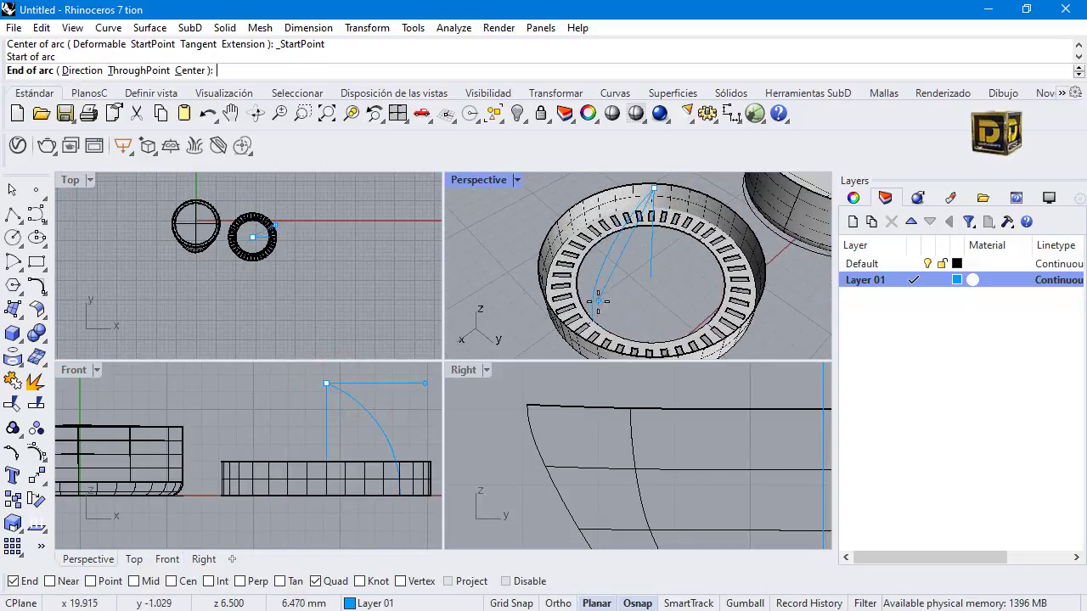
pyautogui.click(593, 317)
pyautogui.scroll(2, 359, 417)
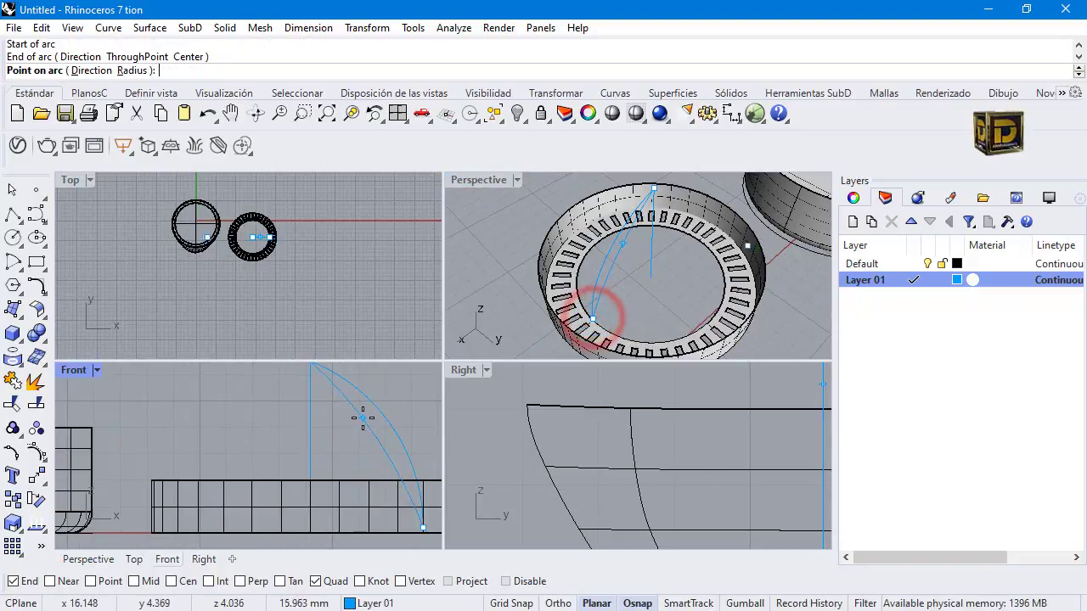
pyautogui.click(364, 414)
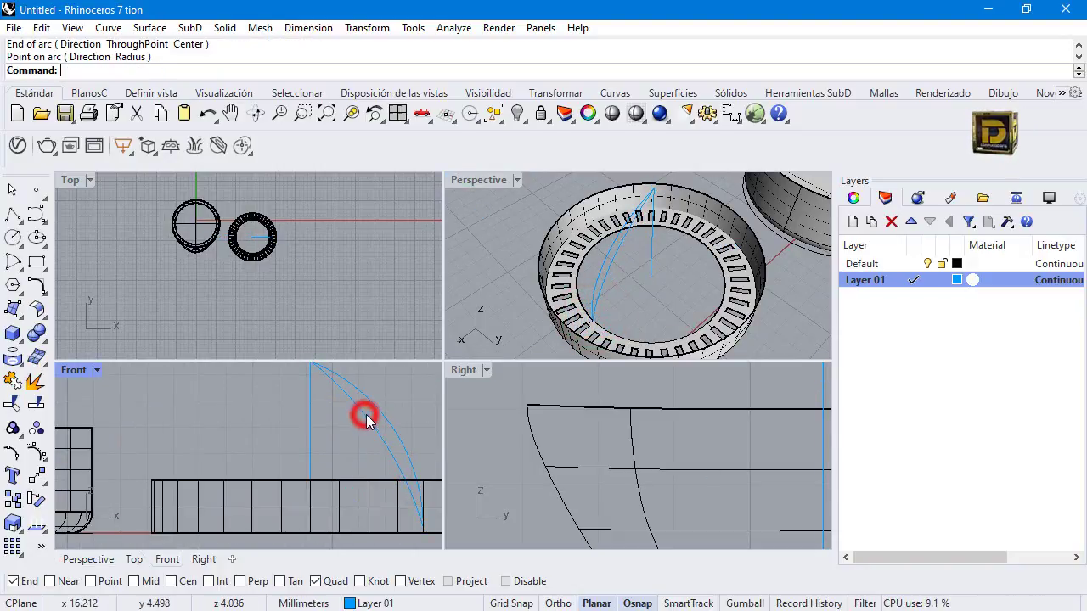
# Mirror the flatter arc across the vertical line in the front view with Copy=No and Ortho on
pyautogui.click(363, 405)
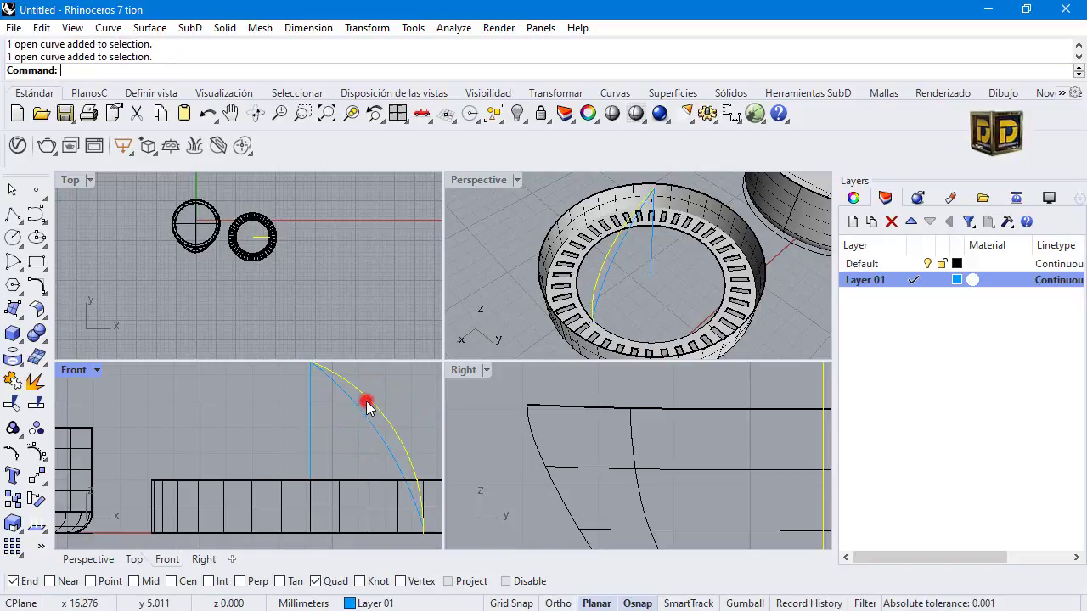
pyautogui.click(616, 276)
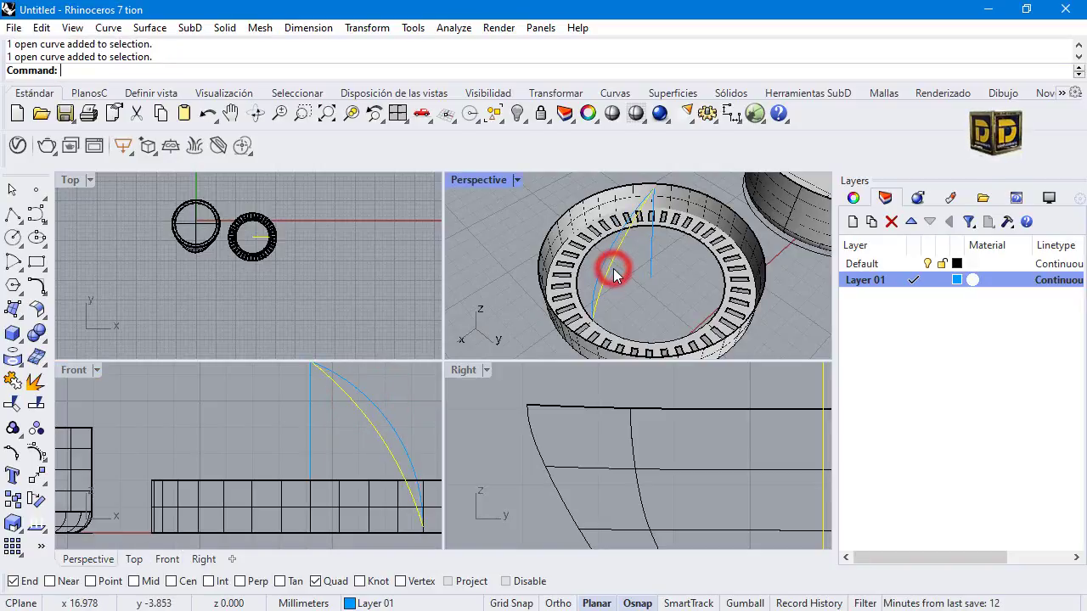
pyautogui.doubleClick(68, 370)
pyautogui.scroll(-3, 337, 328)
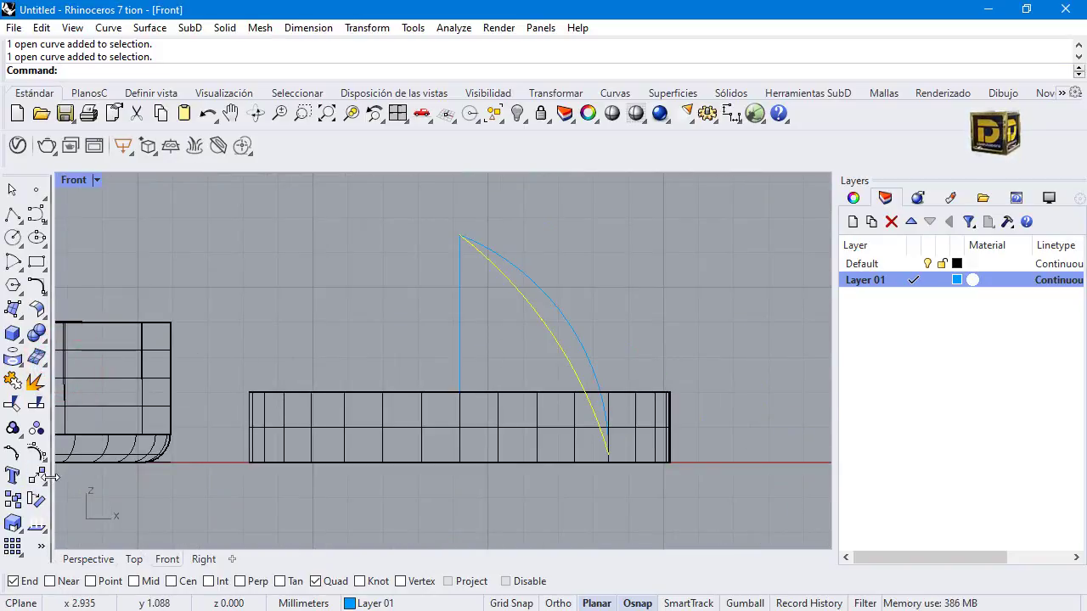
pyautogui.click(38, 477)
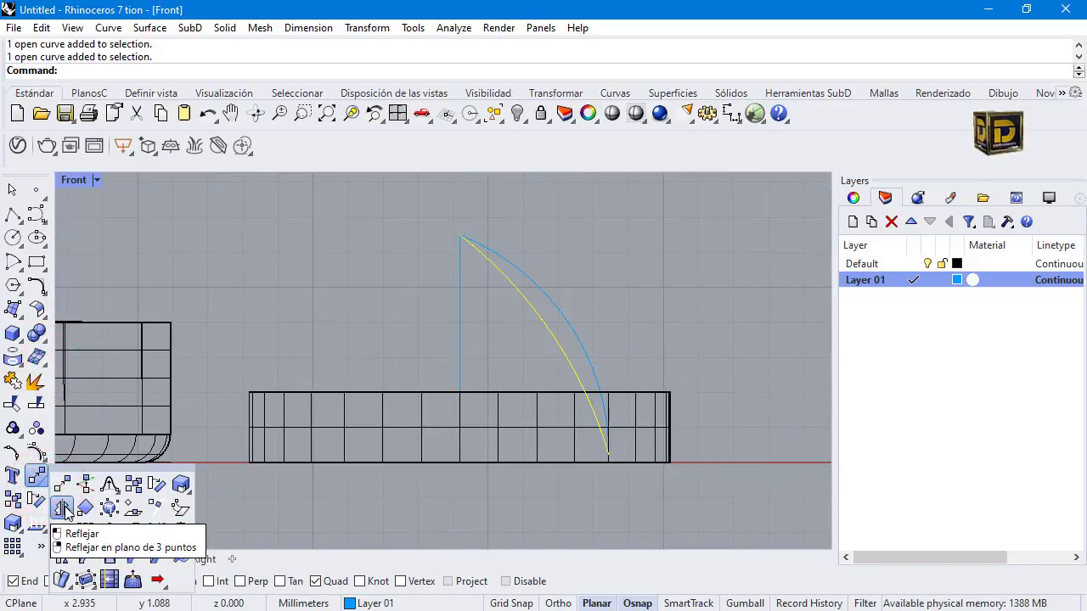
pyautogui.click(64, 509)
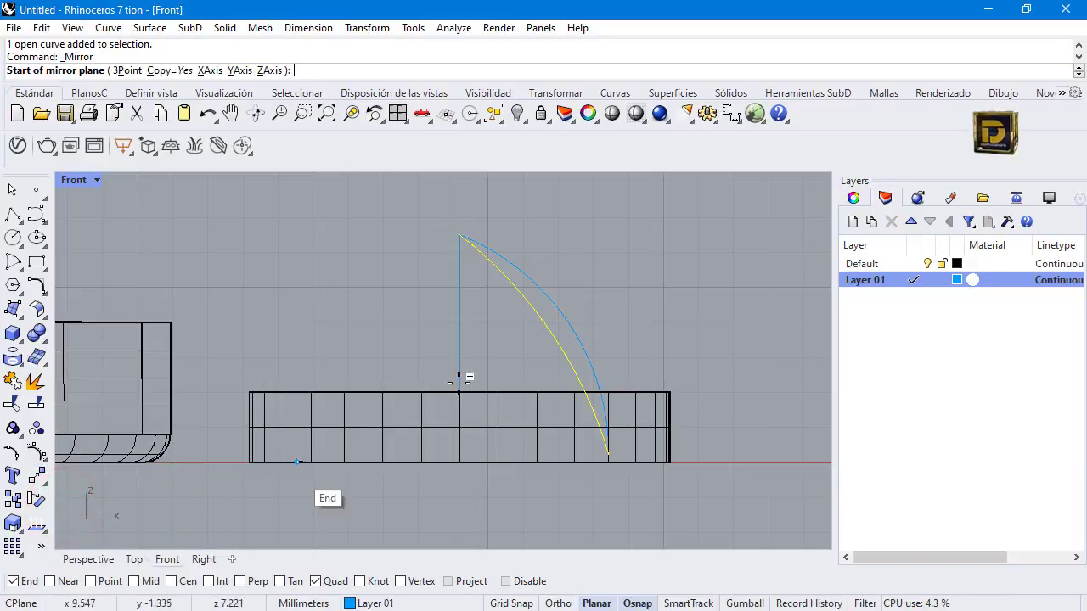
pyautogui.click(460, 235)
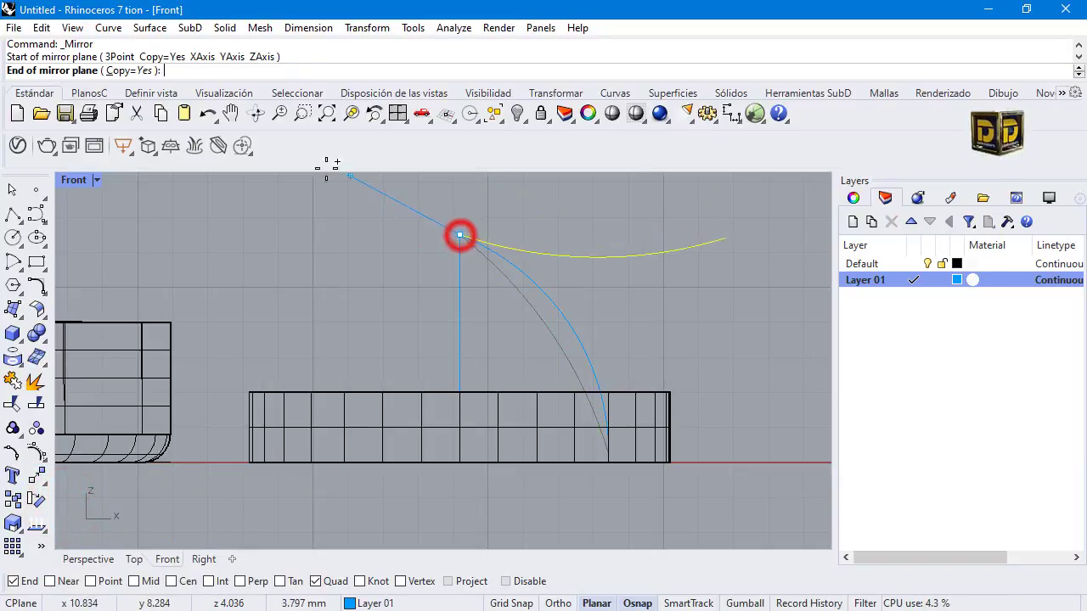
pyautogui.click(136, 70)
pyautogui.press('F8')
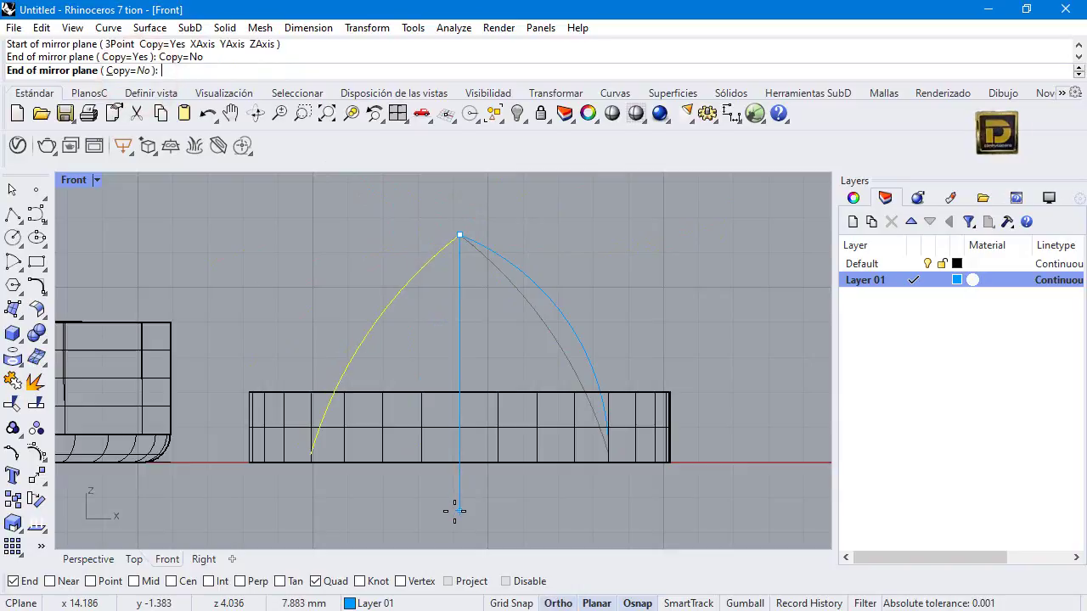
pyautogui.keyDown('shift'); pyautogui.click(454, 510); pyautogui.keyUp('shift')
# Isolate the two arcs, the vertical line and the ring's inner circle, hiding all other geometry
pyautogui.doubleClick(87, 174)
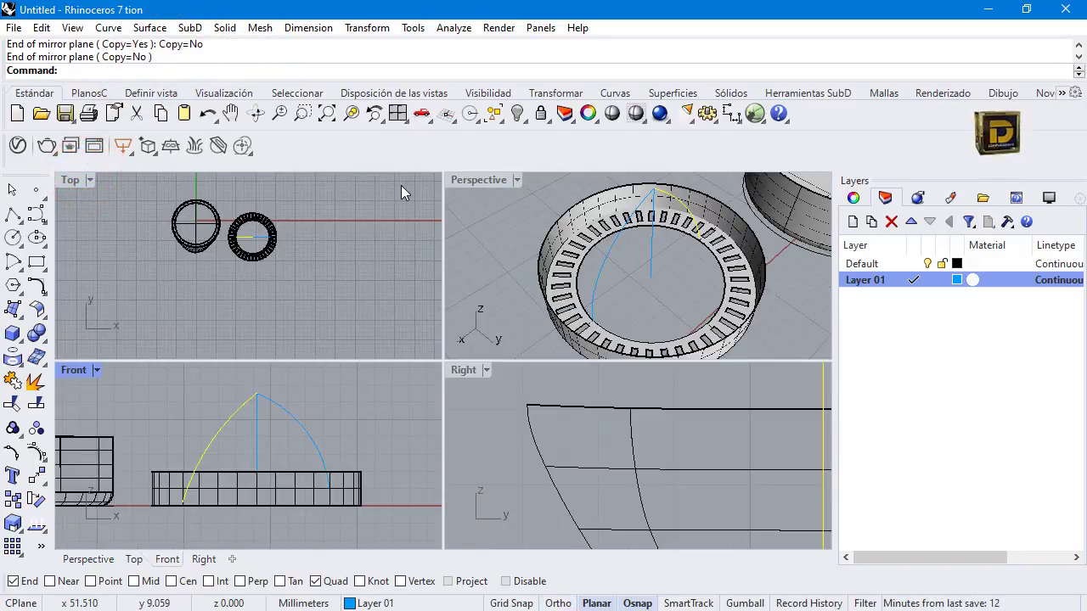
pyautogui.click(705, 256)
pyautogui.click(654, 262)
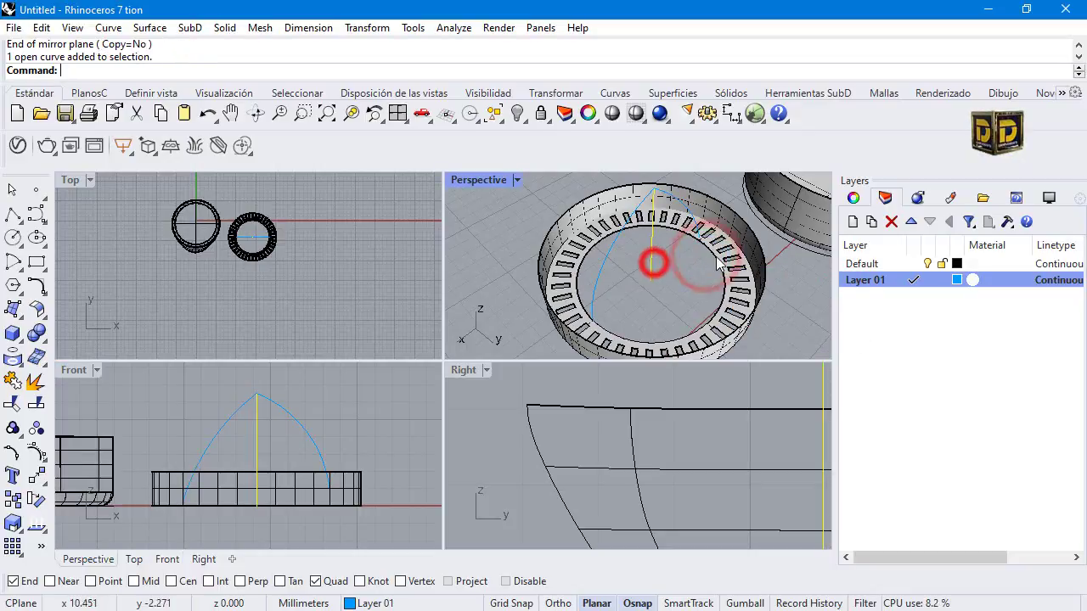
pyautogui.click(710, 256)
pyautogui.click(710, 255)
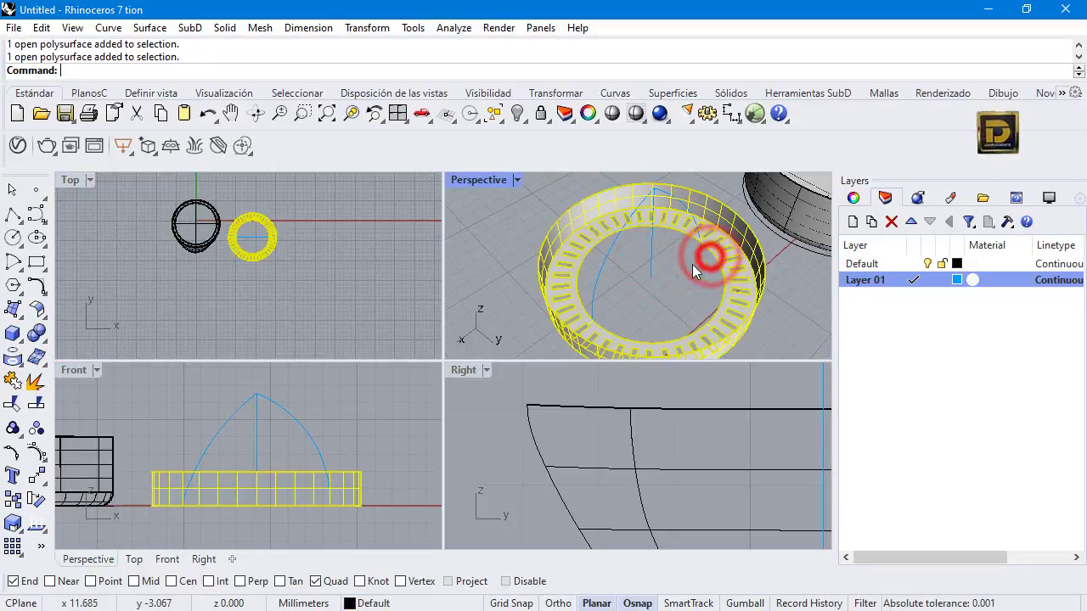
pyautogui.click(757, 297)
pyautogui.keyDown('shift'); pyautogui.click(595, 266); pyautogui.keyUp('shift')
pyautogui.keyDown('shift'); pyautogui.click(651, 266); pyautogui.keyUp('shift')
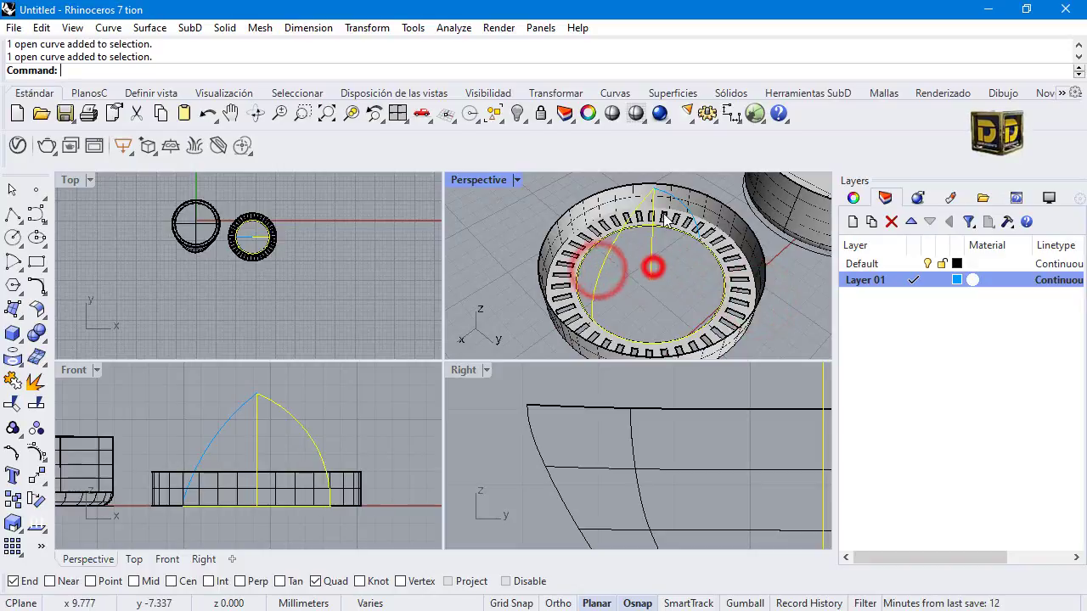
pyautogui.keyDown('shift'); pyautogui.click(668, 196); pyautogui.keyUp('shift')
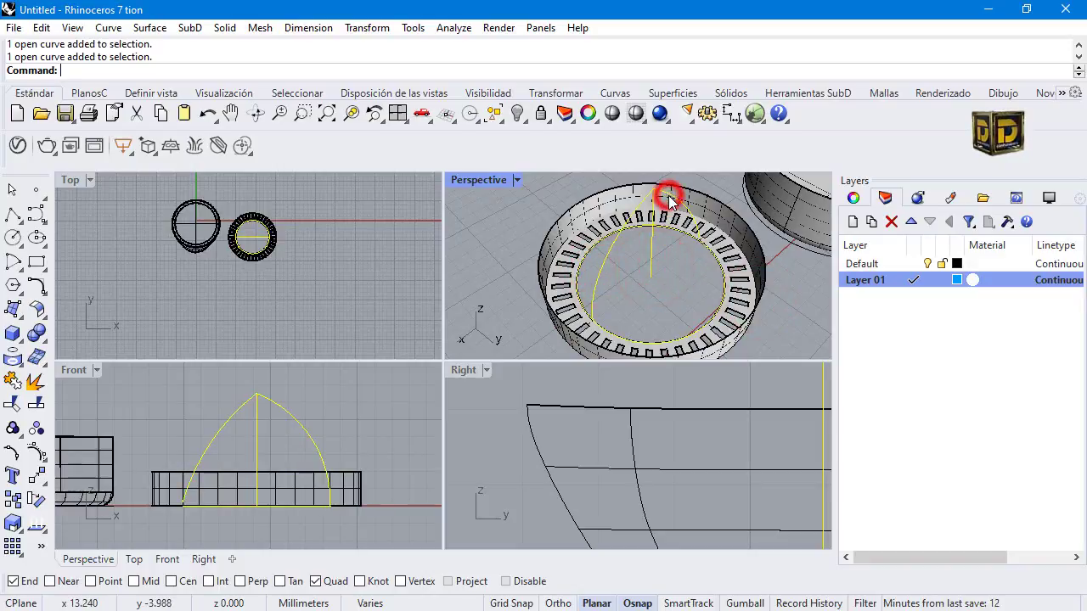
pyautogui.click(522, 121)
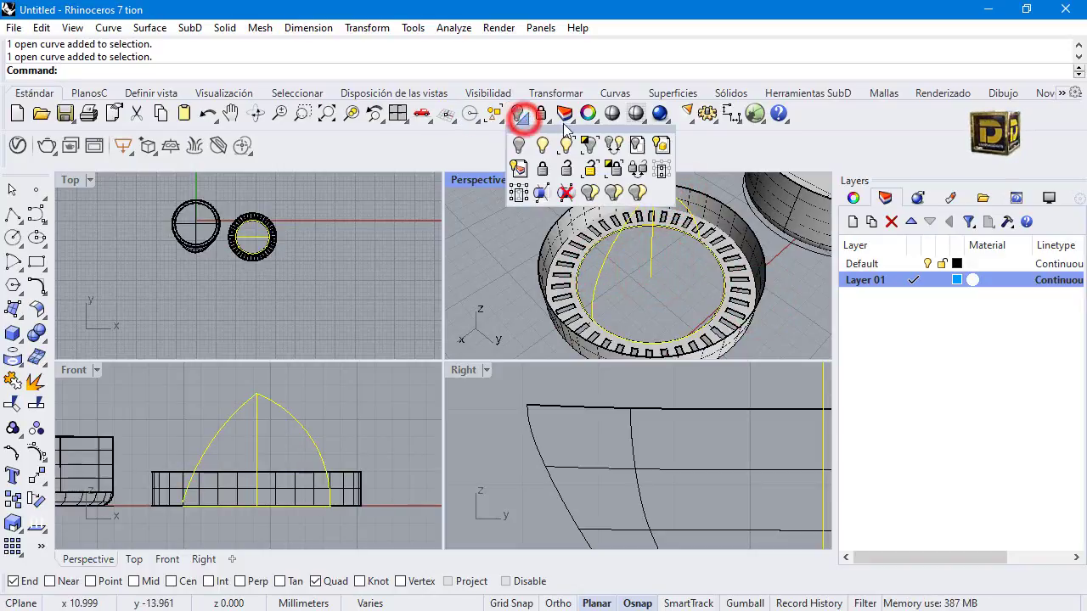
pyautogui.click(588, 144)
pyautogui.click(365, 268)
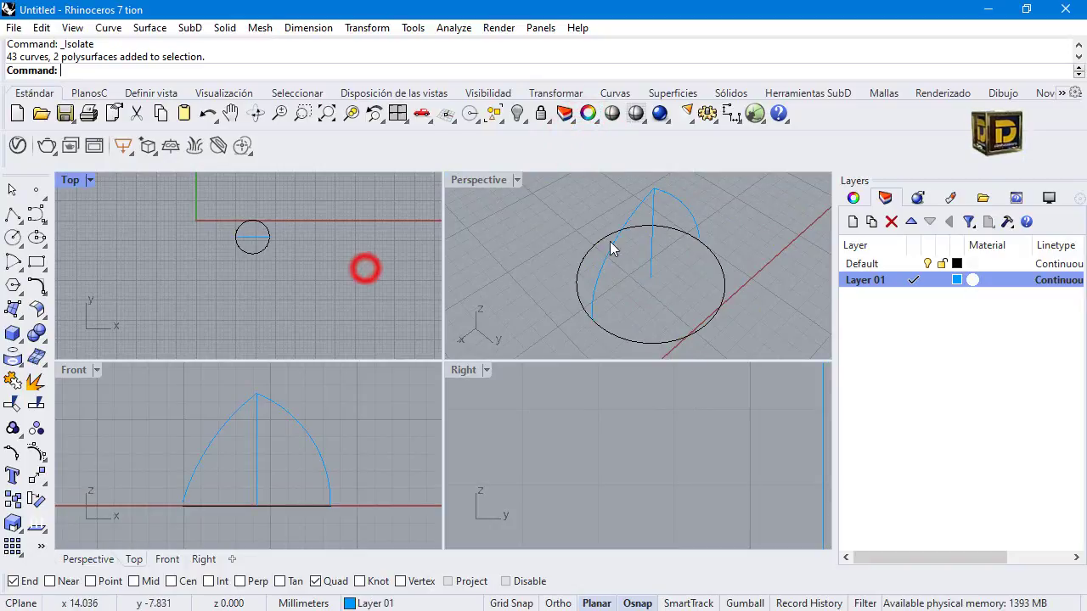
# Hide the vertical construction line between the two arcs
pyautogui.click(687, 196)
pyautogui.keyDown('shift'); pyautogui.click(635, 209); pyautogui.keyUp('shift')
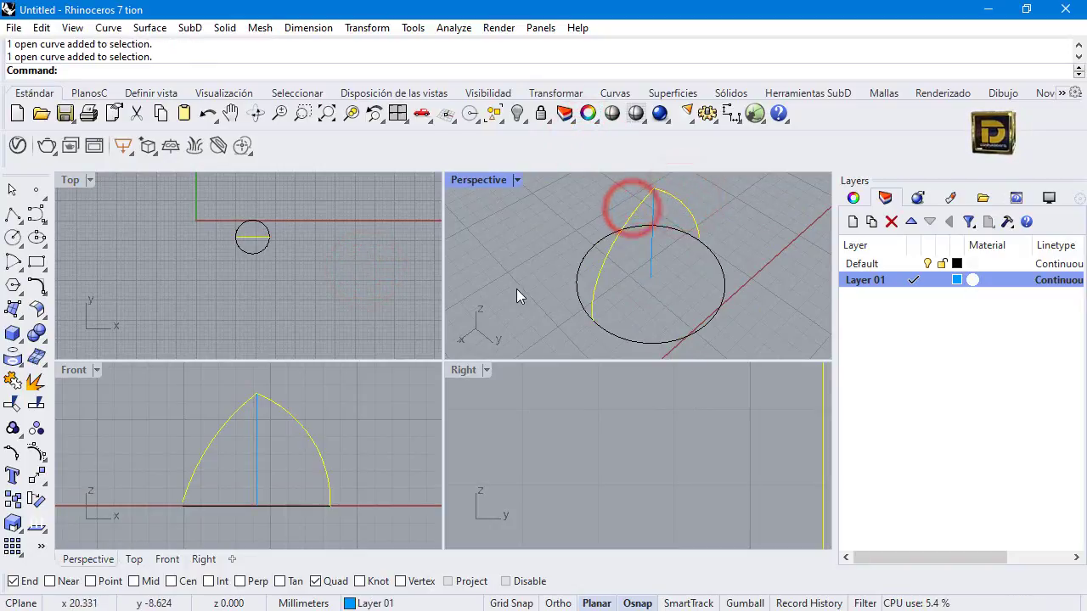
pyautogui.click(517, 113)
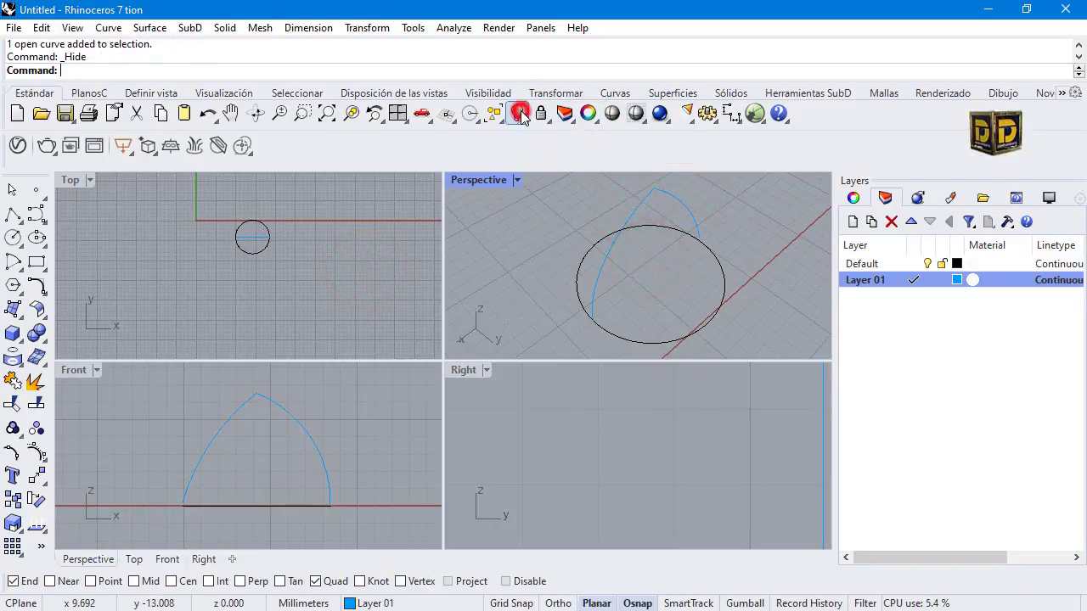
# Try a polar array of both arcs about the circle's centre with 15 items over 360 degrees
pyautogui.moveTo(702, 181); pyautogui.dragTo(643, 200)
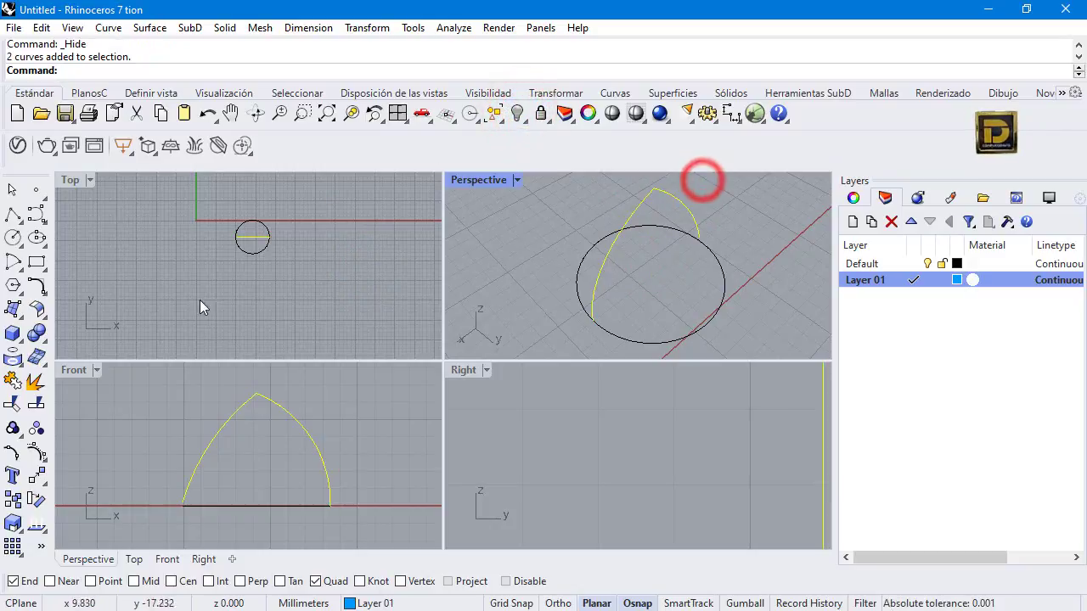
pyautogui.click(38, 478)
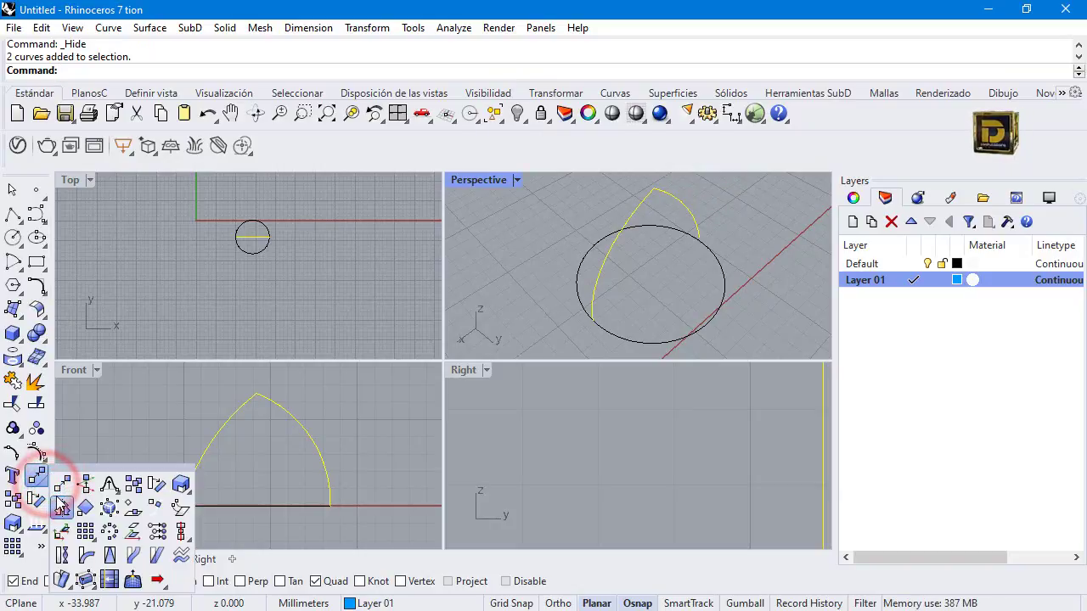
pyautogui.click(109, 530)
pyautogui.scroll(3, 262, 231)
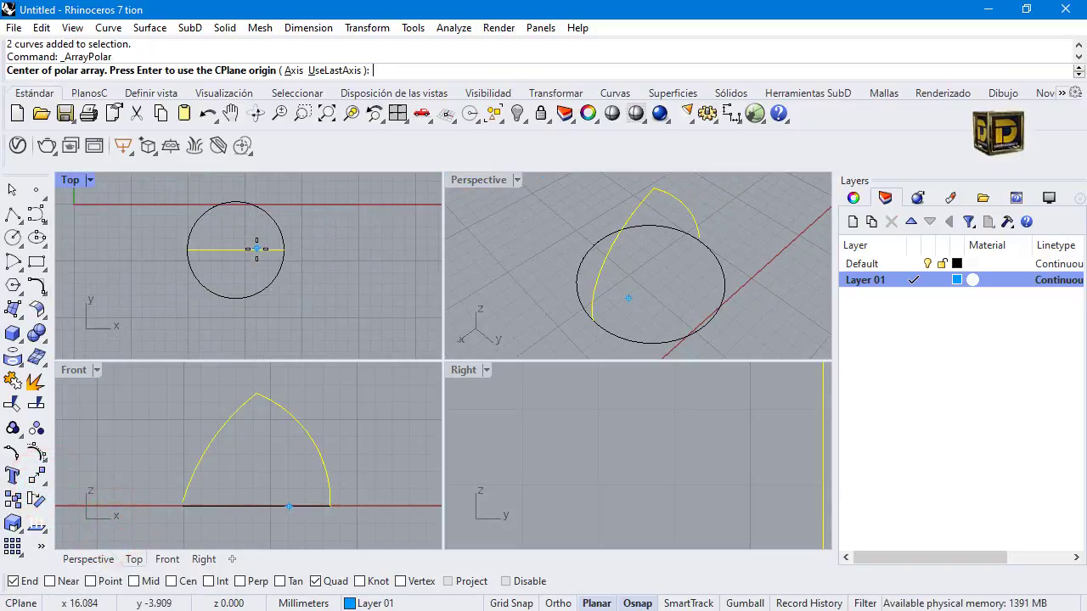
pyautogui.click(235, 249)
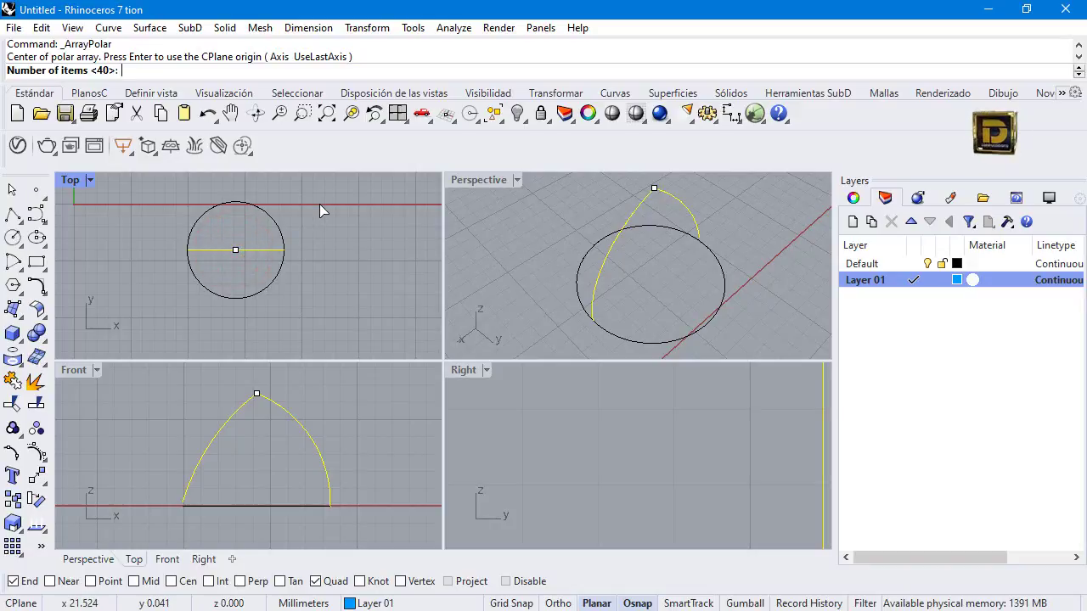
pyautogui.write('15')
pyautogui.press('Return')
pyautogui.press('Return')
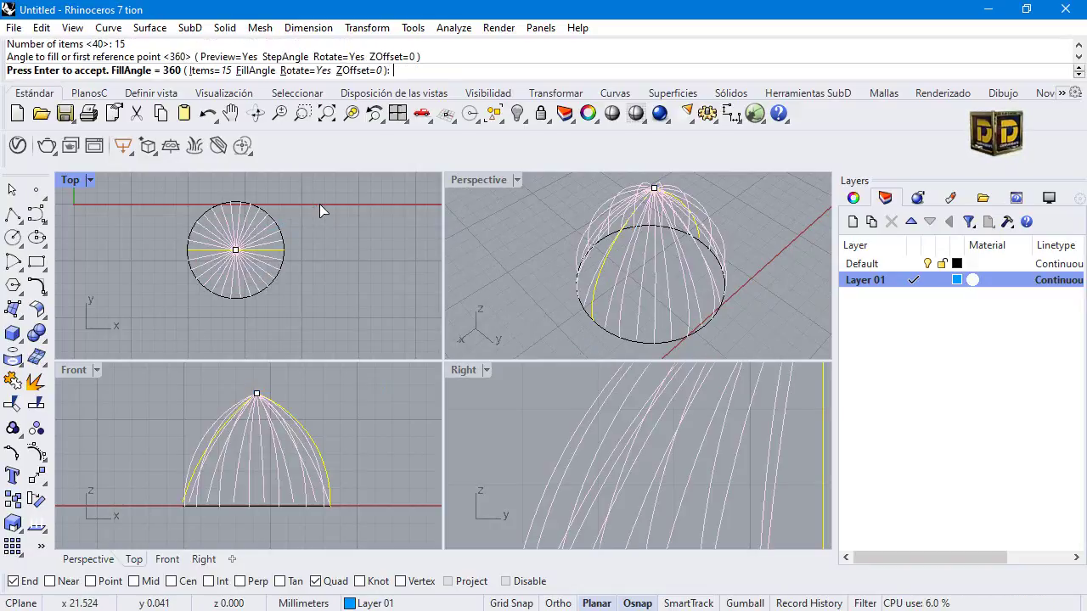
pyautogui.press('Escape')
# Polar-array both arcs about the circle's centre in the top view with 9 items over 360 degrees, and clear the selection
pyautogui.press('Return')
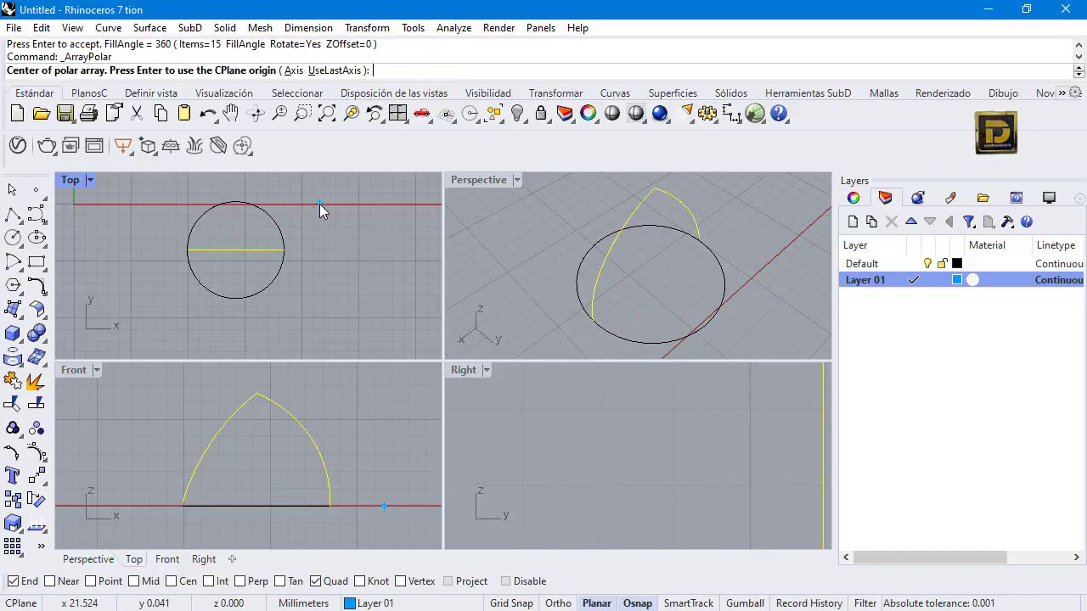
pyautogui.click(236, 252)
pyautogui.write('9')
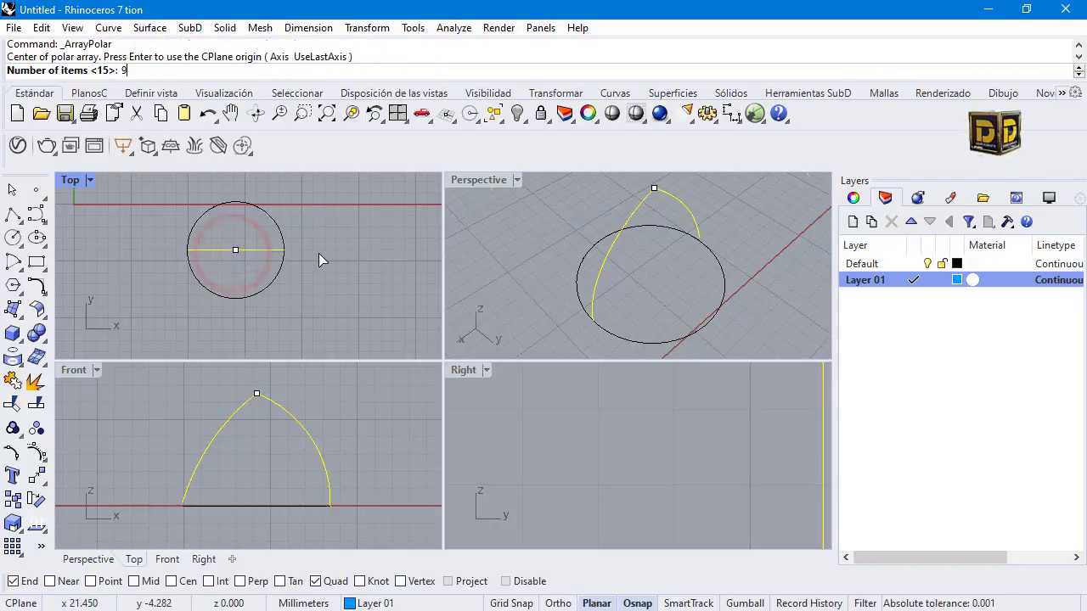
pyautogui.press('Return')
pyautogui.press('Return')
pyautogui.press('Return')
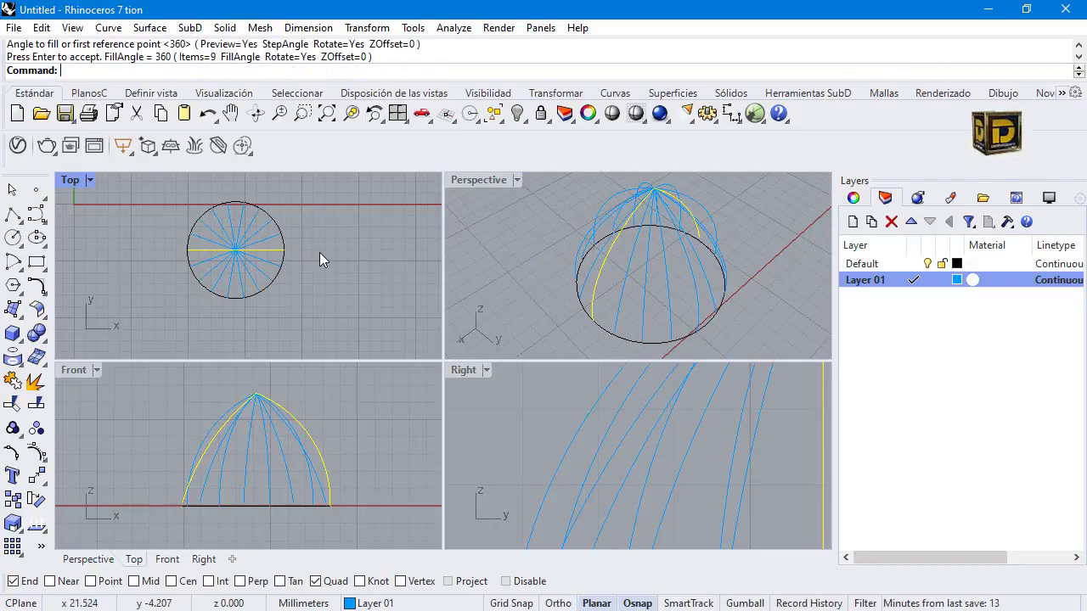
pyautogui.rightClick(526, 267)
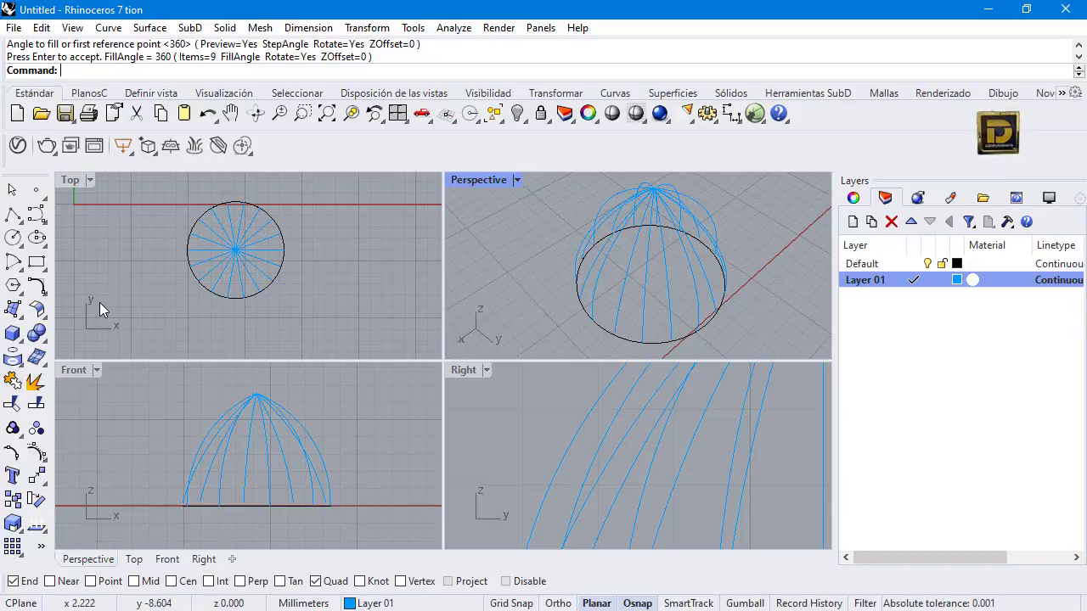
# Start the cross-section profile curves command (CSec) and pick all 18 arcs as profiles in order around the circle
pyautogui.click(37, 287)
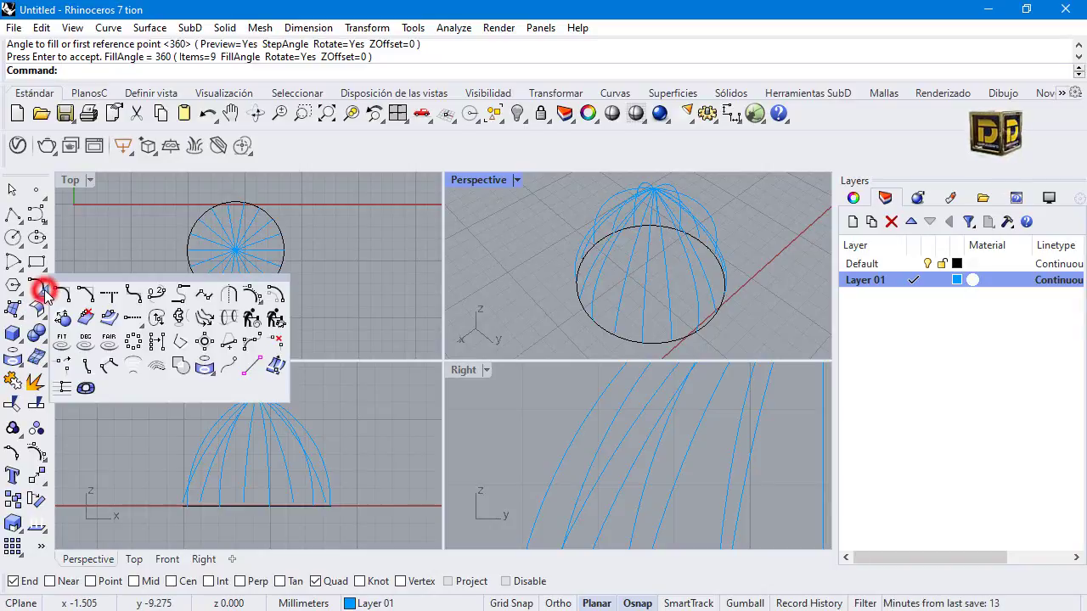
pyautogui.click(227, 316)
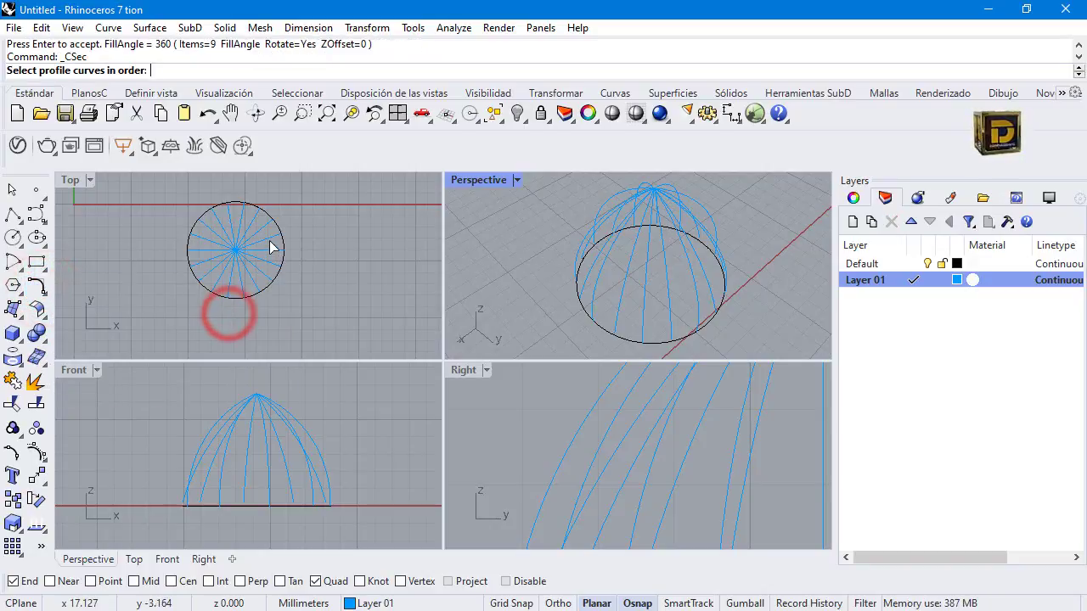
pyautogui.scroll(3, 274, 245)
pyautogui.click(199, 308)
pyautogui.click(212, 304)
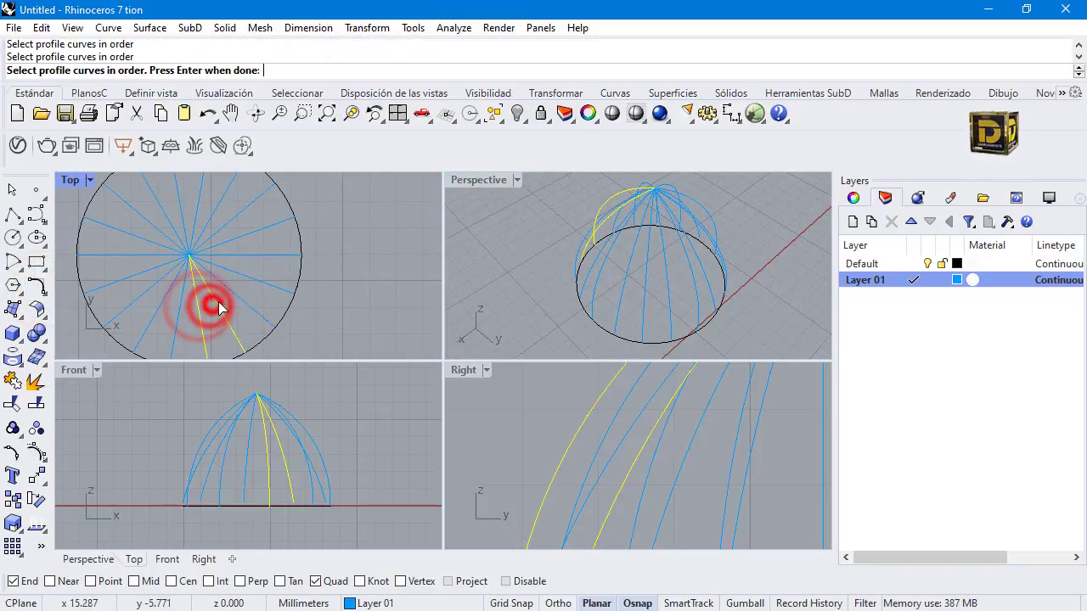
pyautogui.click(231, 297)
pyautogui.click(257, 274)
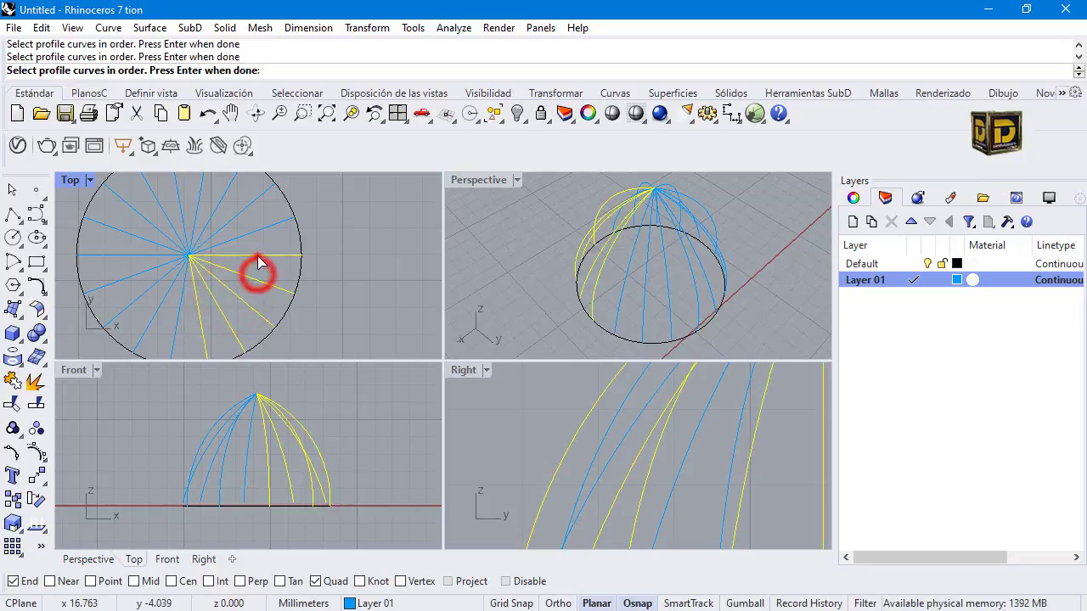
pyautogui.click(257, 250)
pyautogui.click(259, 228)
pyautogui.click(244, 210)
pyautogui.click(218, 202)
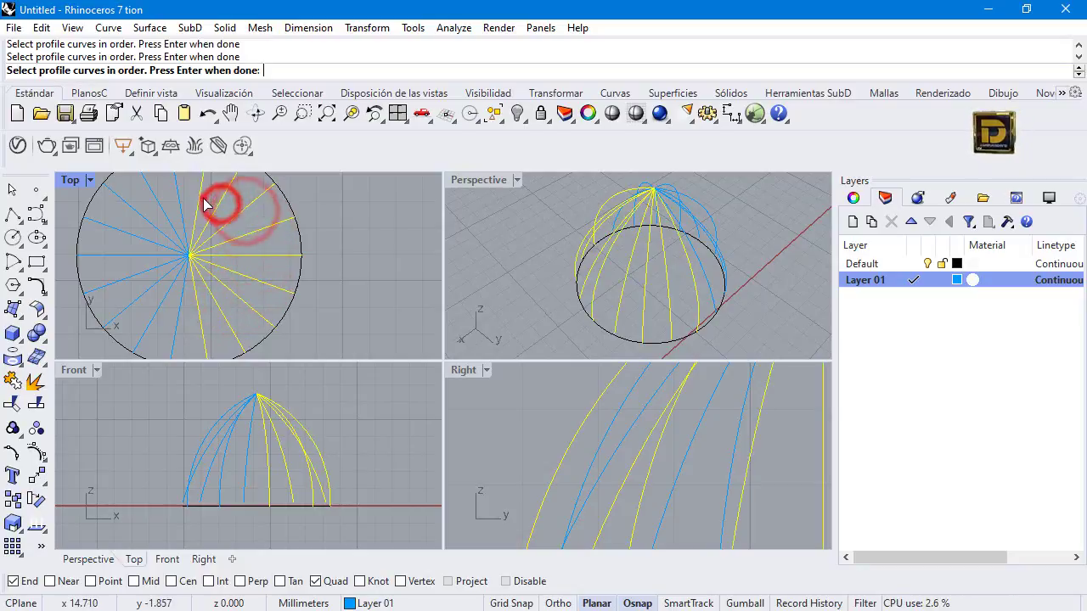
pyautogui.click(201, 194)
pyautogui.click(175, 194)
pyautogui.click(160, 197)
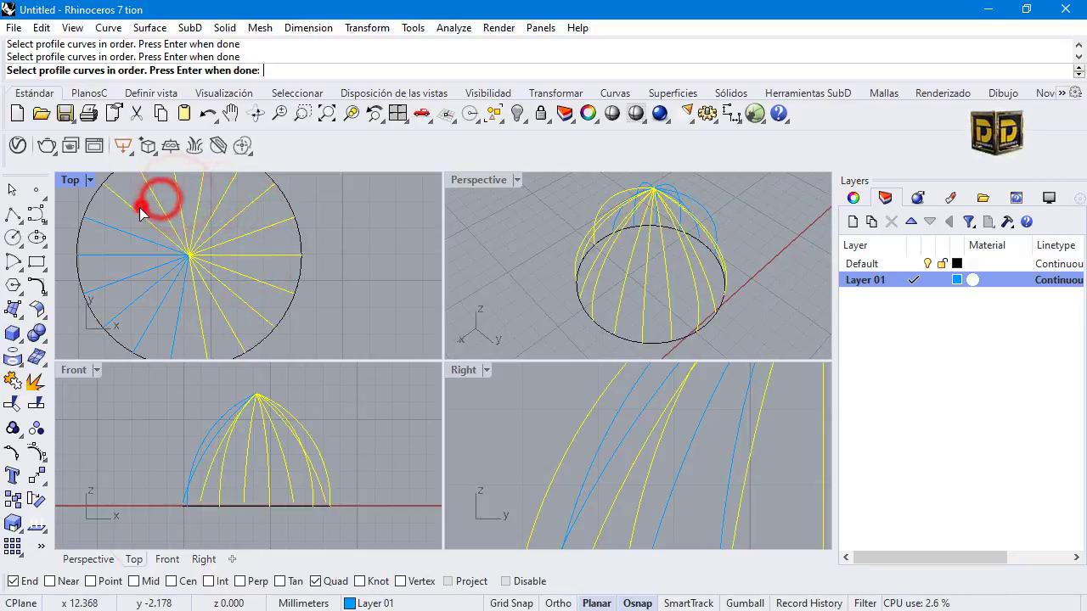
pyautogui.click(136, 207)
pyautogui.click(124, 227)
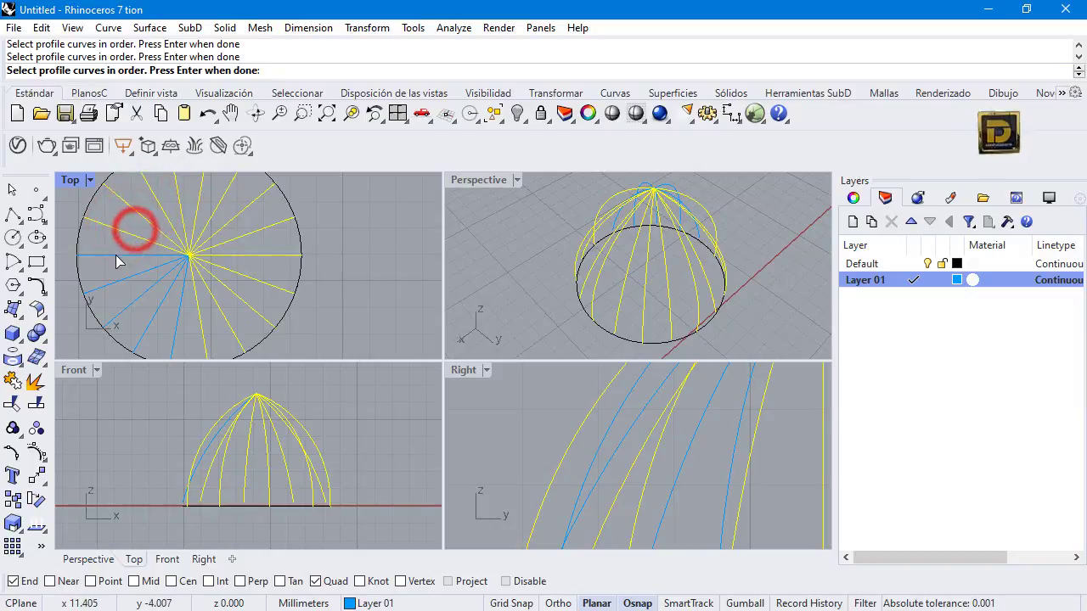
pyautogui.click(116, 255)
pyautogui.click(114, 275)
pyautogui.click(127, 293)
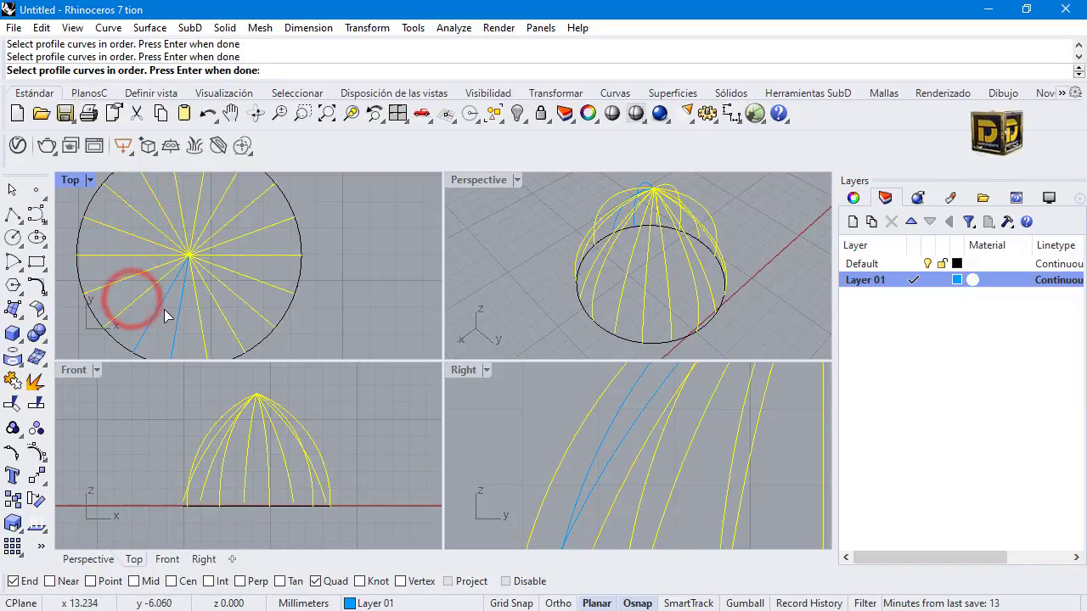
pyautogui.click(158, 309)
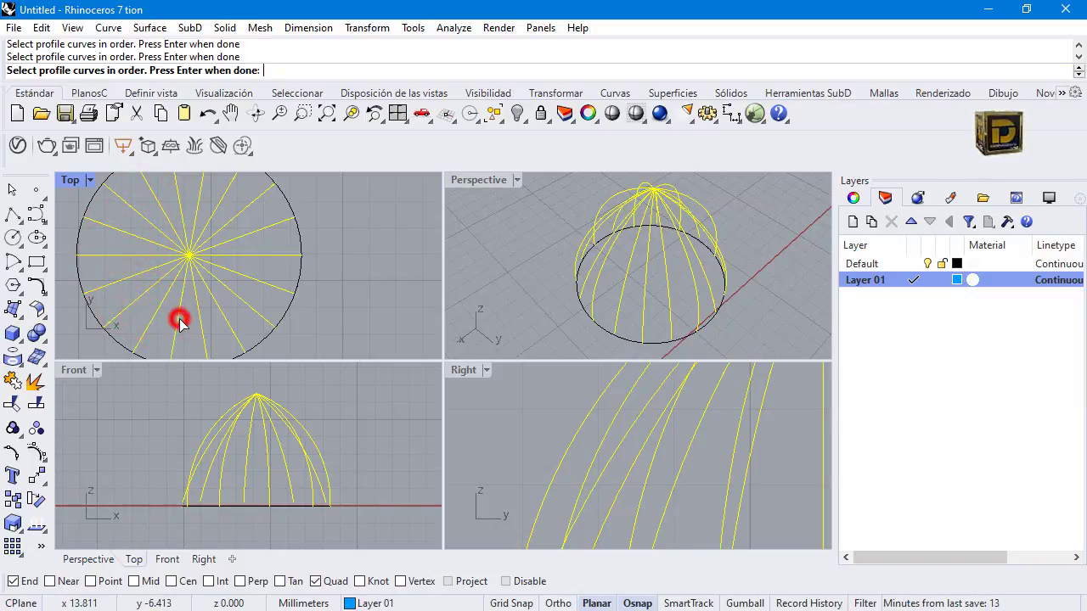
pyautogui.press('Return')
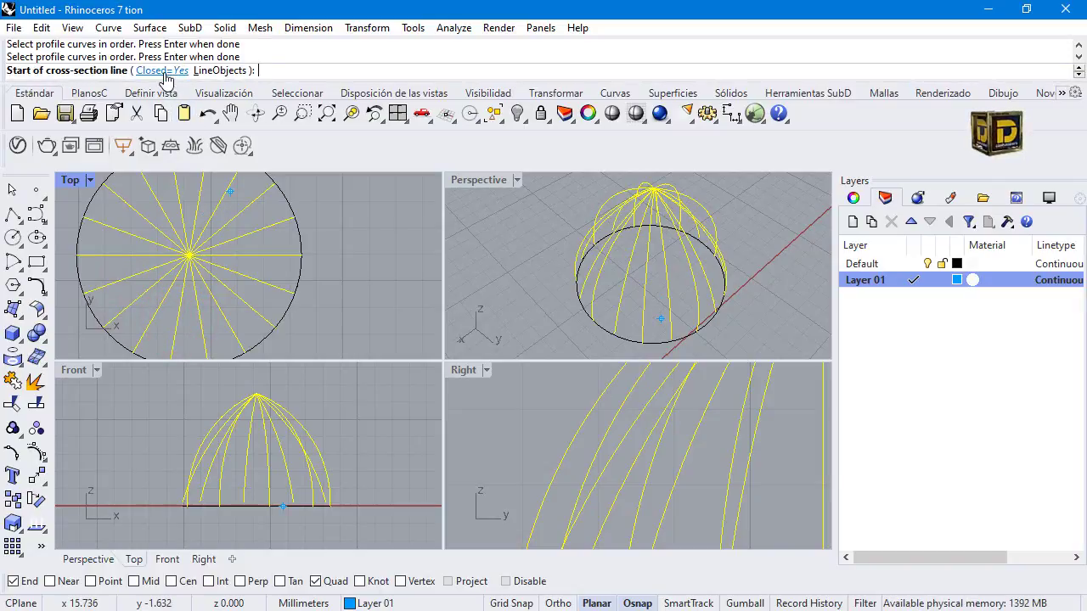
# Create three closed cross-section curves with horizontal lines across the dome's upper, middle and lower parts in the front view
pyautogui.click(191, 418)
pyautogui.click(334, 399)
pyautogui.click(155, 445)
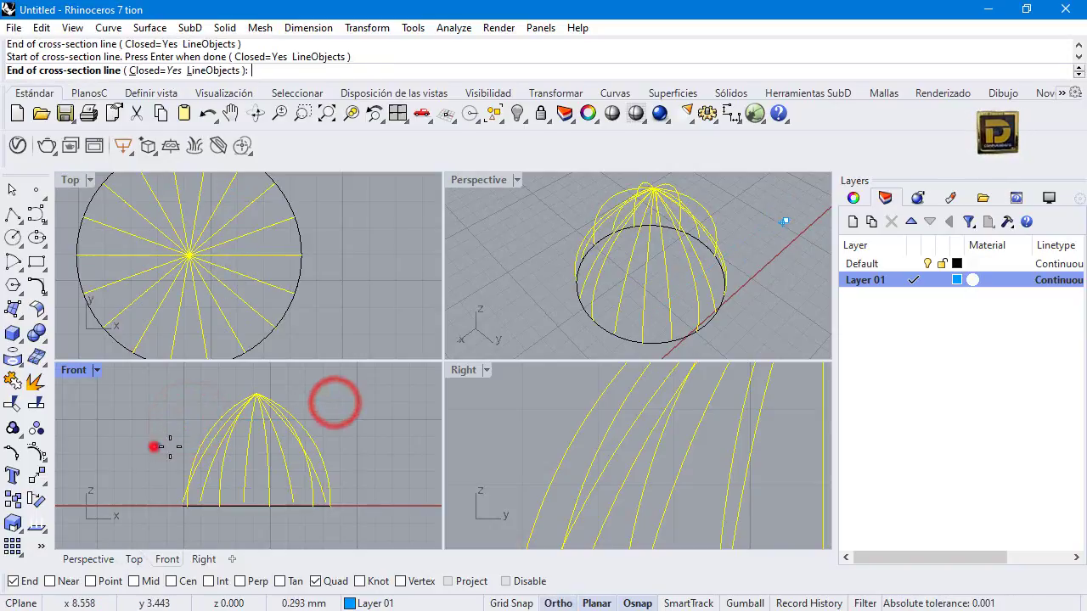
pyautogui.click(344, 433)
pyautogui.click(143, 473)
pyautogui.click(355, 459)
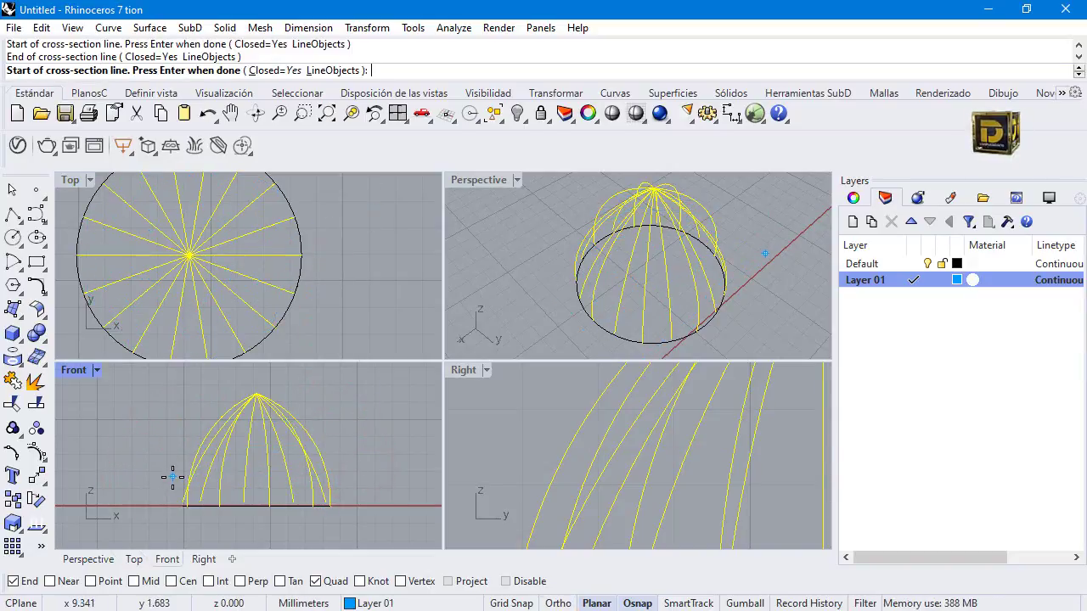
# Add three more closed horizontal cross-sections, one near the dome's base and one in each gap between the existing ones, and maximize the front view
pyautogui.scroll(2, 183, 484)
pyautogui.click(150, 490)
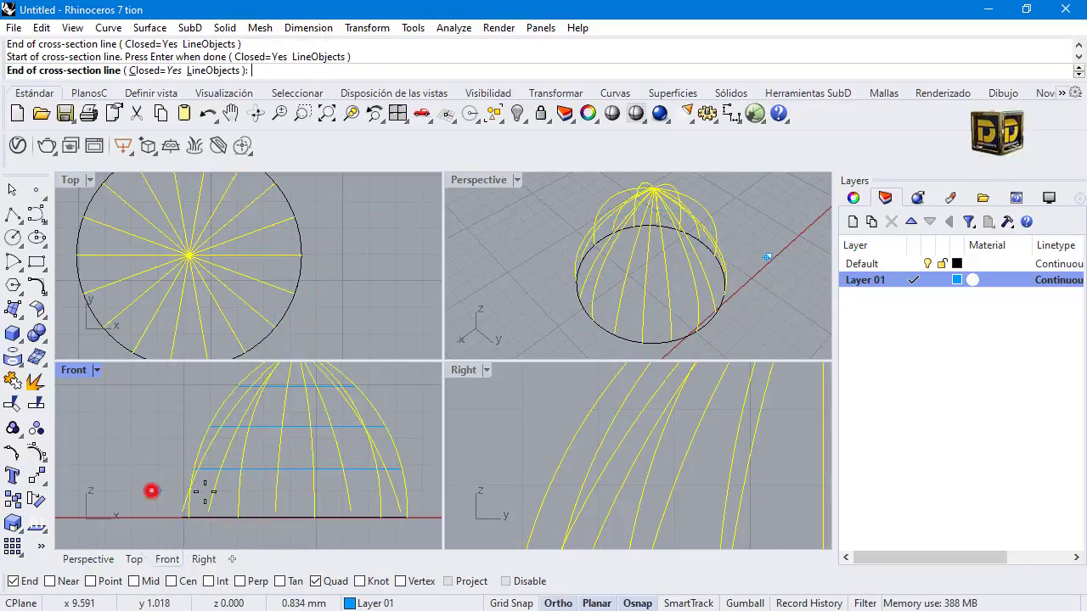
pyautogui.click(430, 494)
pyautogui.click(178, 443)
pyautogui.click(419, 439)
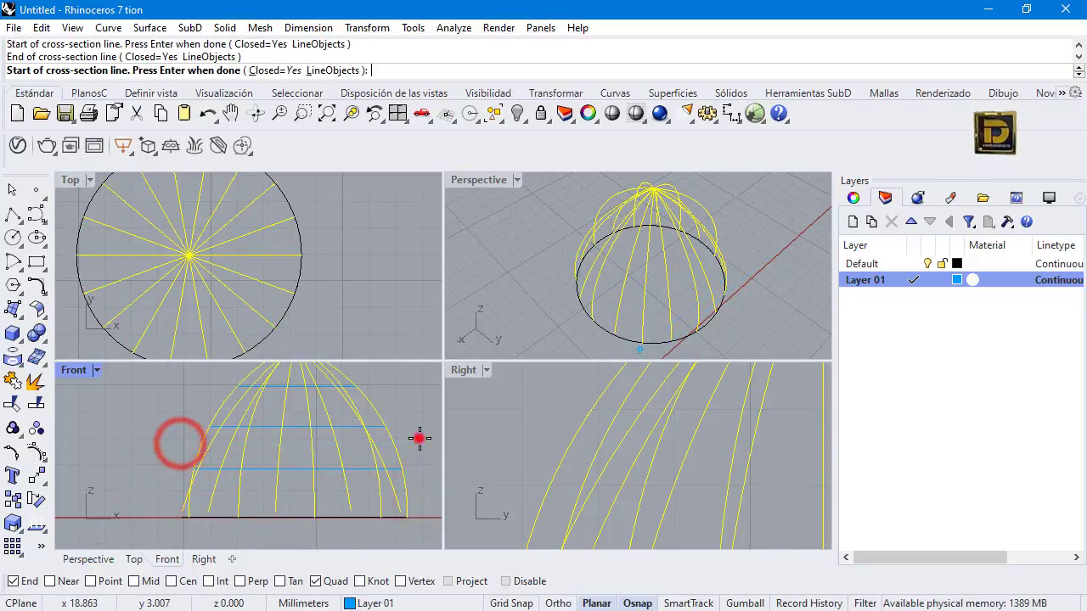
pyautogui.click(176, 404)
pyautogui.click(411, 401)
pyautogui.click(170, 400)
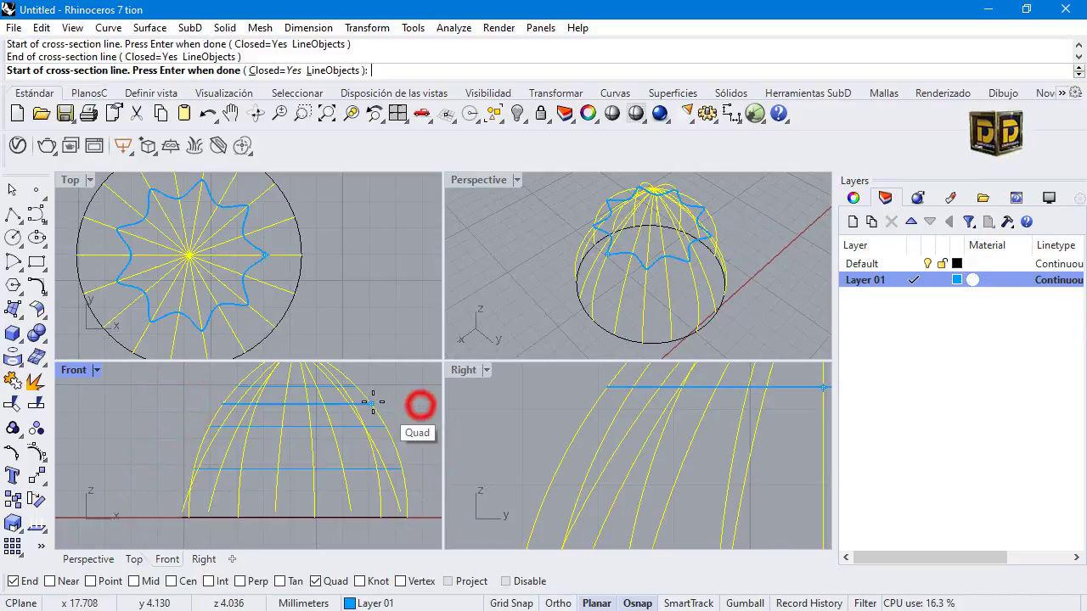
pyautogui.scroll(2, 374, 400)
pyautogui.press('Return')
pyautogui.scroll(-2, 115, 395)
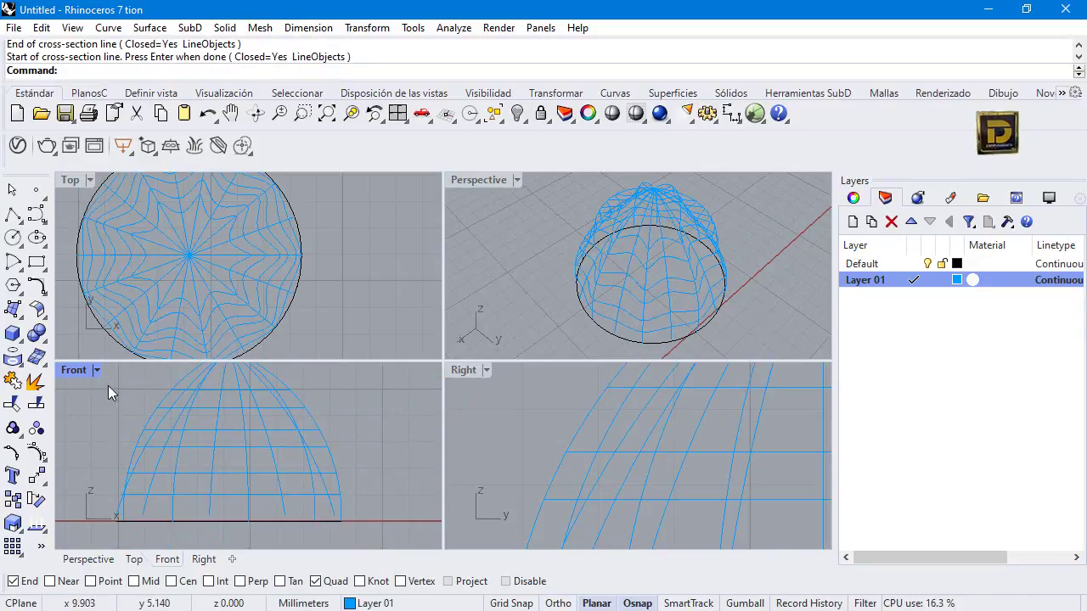
pyautogui.doubleClick(74, 372)
pyautogui.scroll(-3, 480, 332)
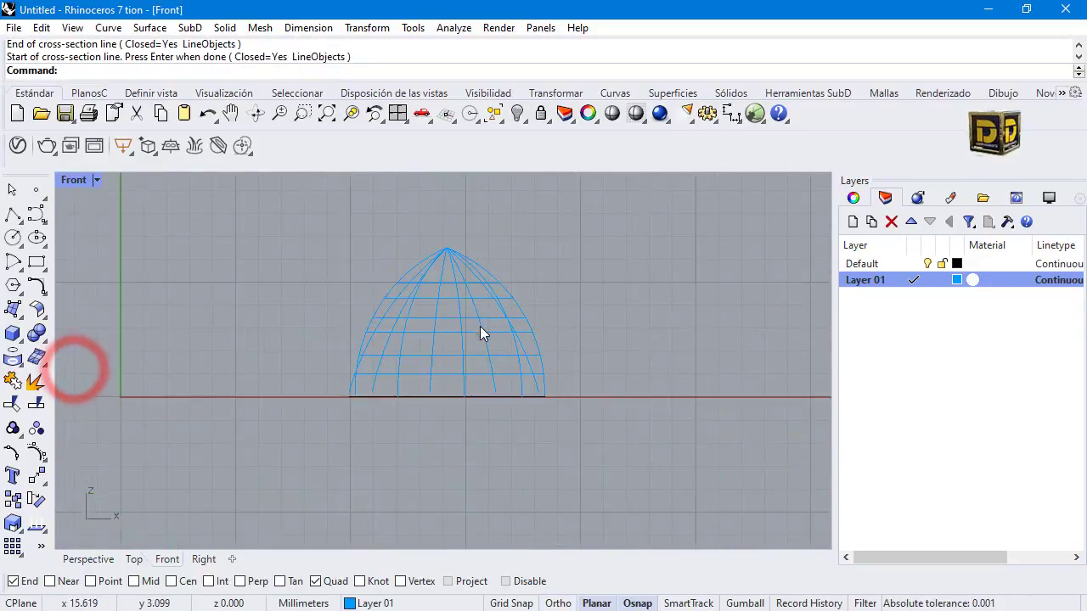
# Select all the dome's arcs and cross-sections and build a curve network surface with 0.001 edge and 0.01 interior tolerances and Position matching
pyautogui.doubleClick(76, 180)
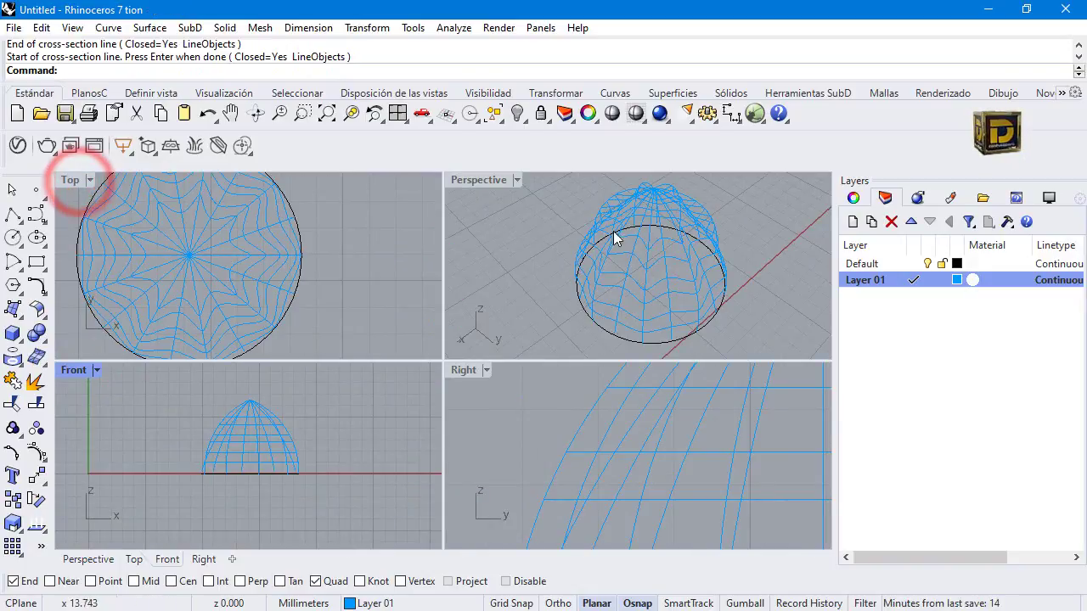
pyautogui.moveTo(708, 218); pyautogui.dragTo(646, 223, button='right')
pyautogui.moveTo(167, 396); pyautogui.dragTo(368, 505)
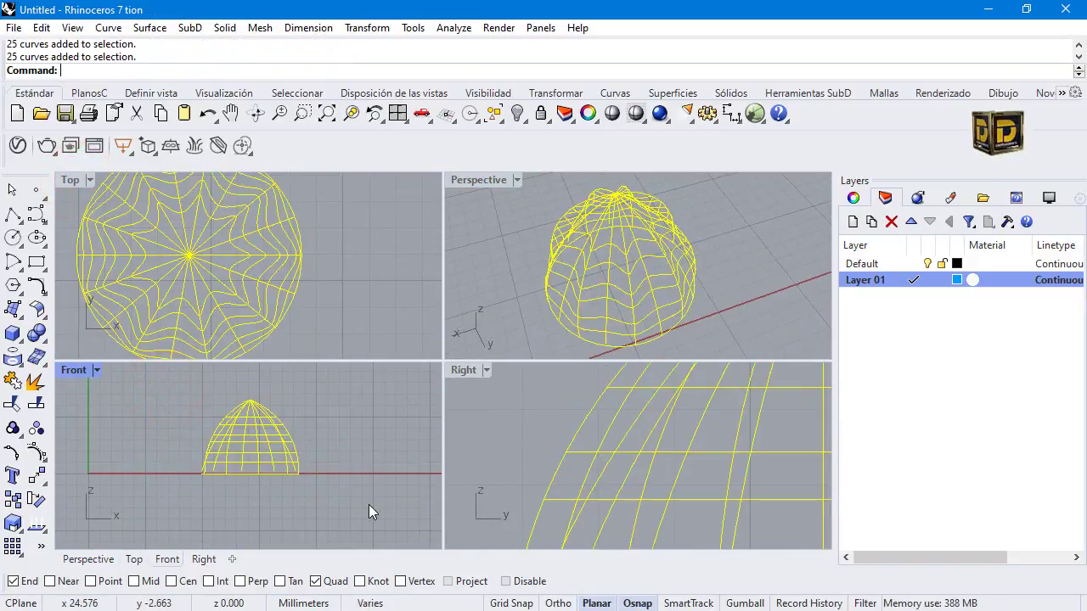
pyautogui.click(18, 312)
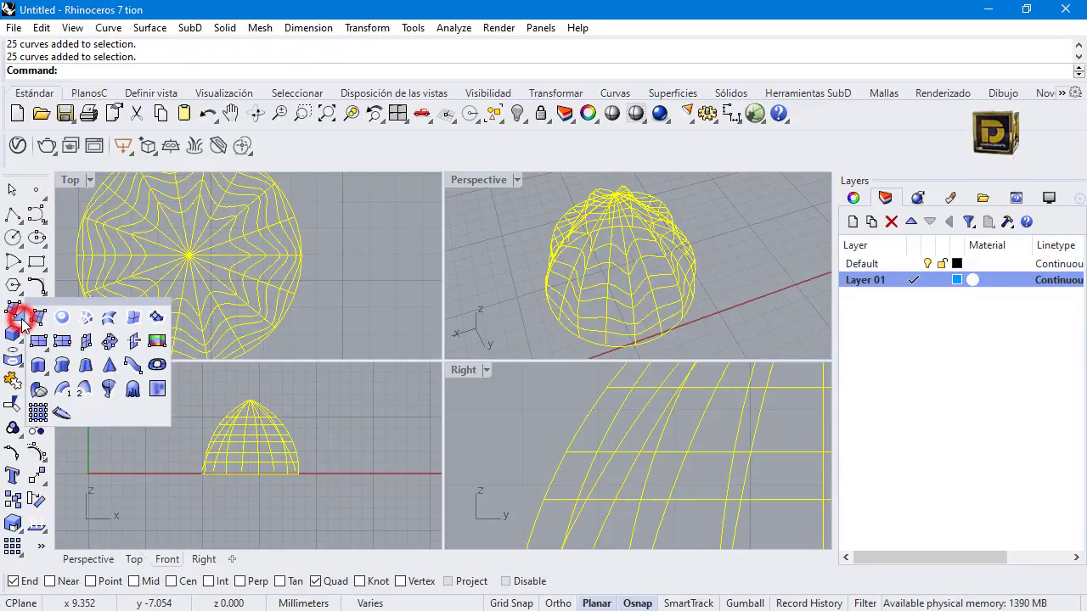
pyautogui.click(86, 318)
pyautogui.moveTo(534, 176); pyautogui.dragTo(385, 179)
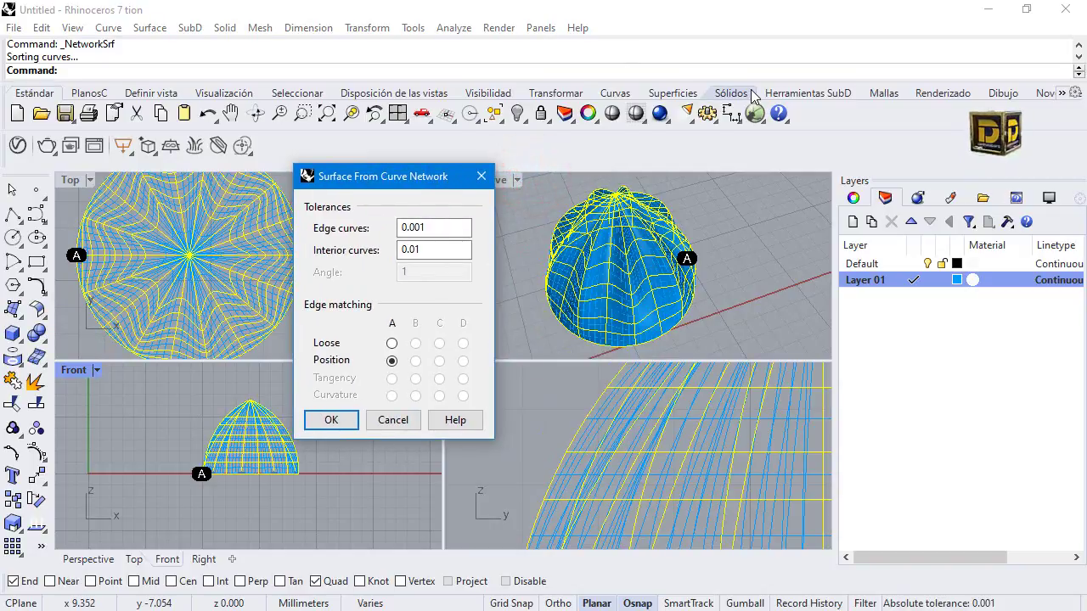
pyautogui.click(803, 94)
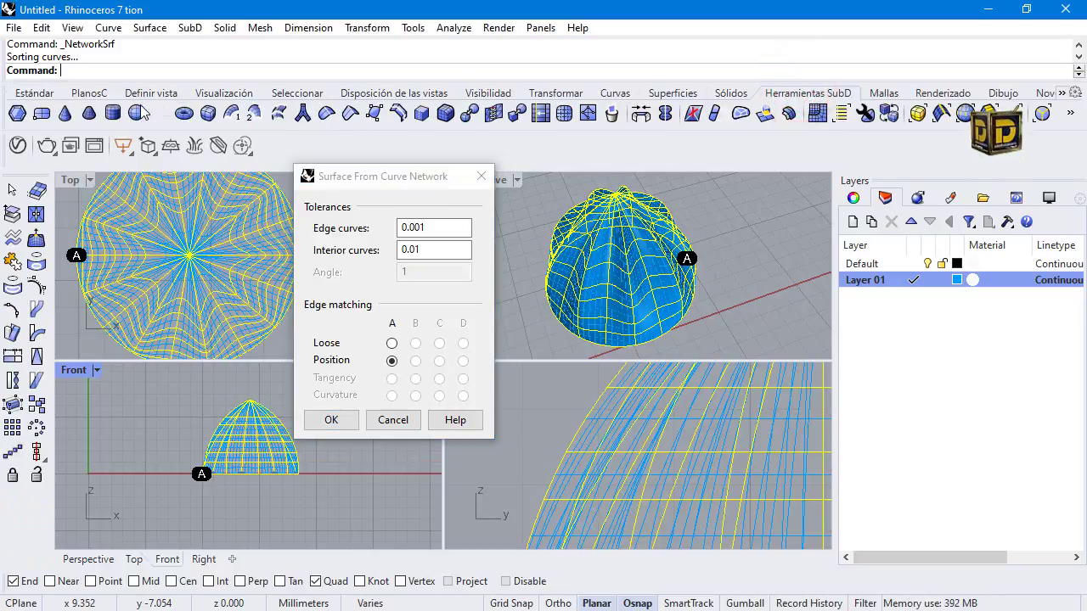
pyautogui.click(34, 95)
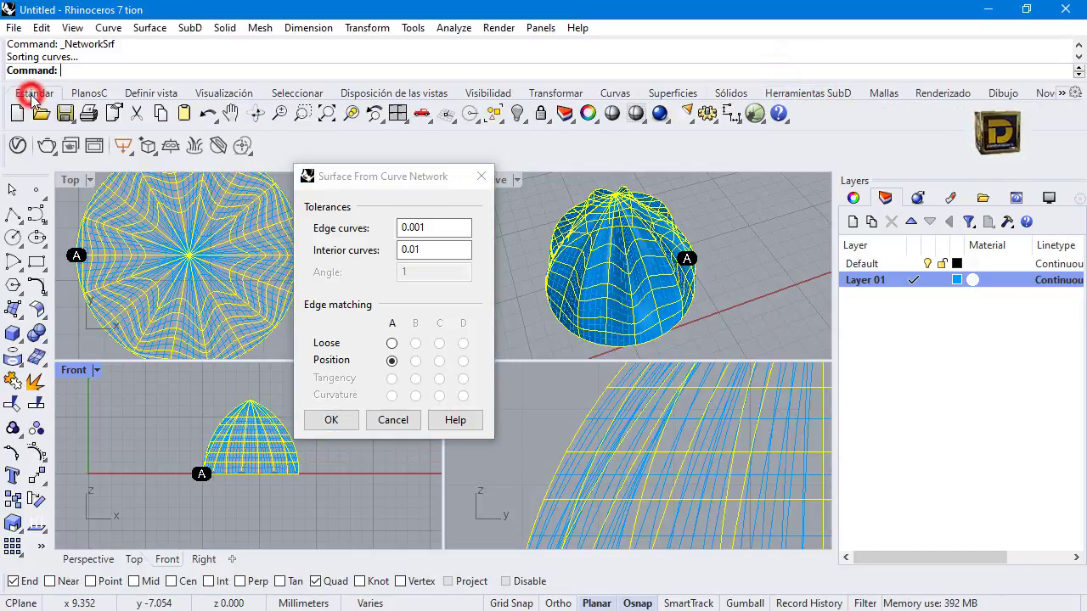
pyautogui.click(331, 420)
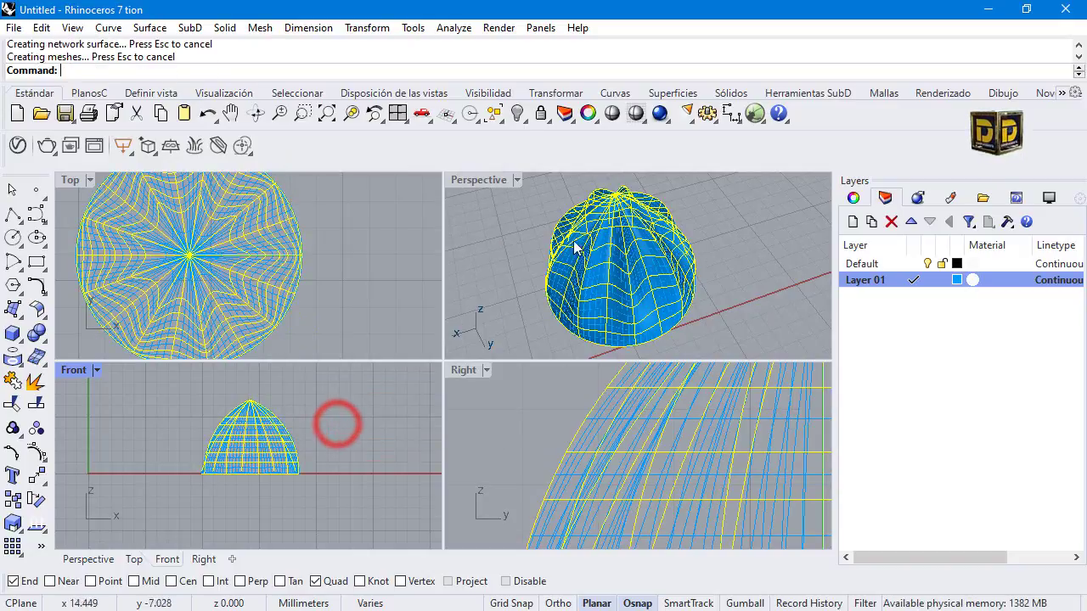
# Clear the selection, maximize the perspective view and show all hidden objects
pyautogui.click(515, 213)
pyautogui.doubleClick(499, 180)
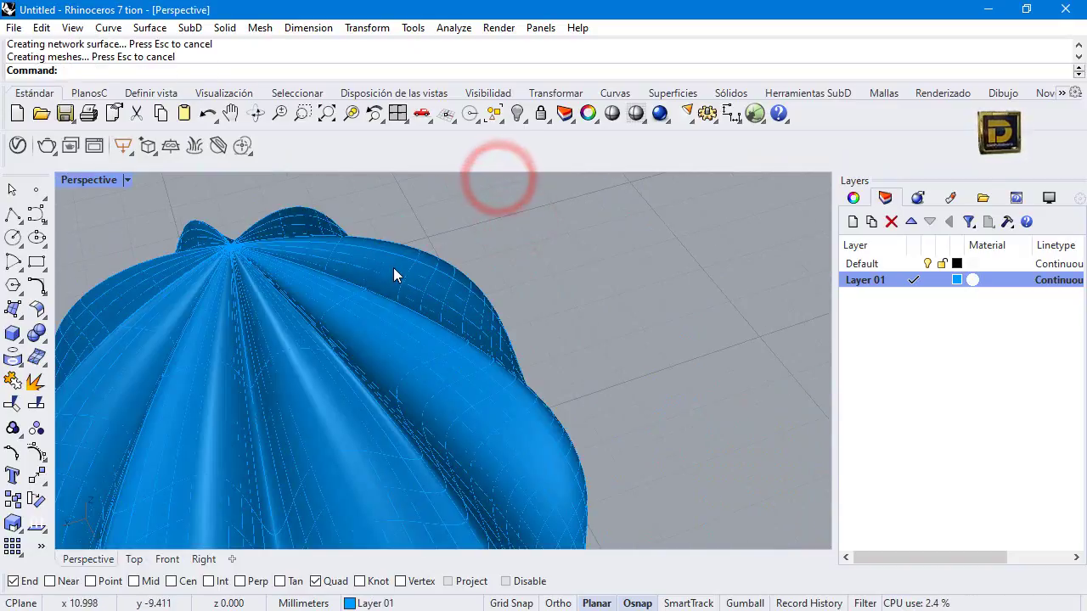
pyautogui.moveTo(393, 267); pyautogui.dragTo(448, 296, button='right')
pyautogui.scroll(-5, 476, 297)
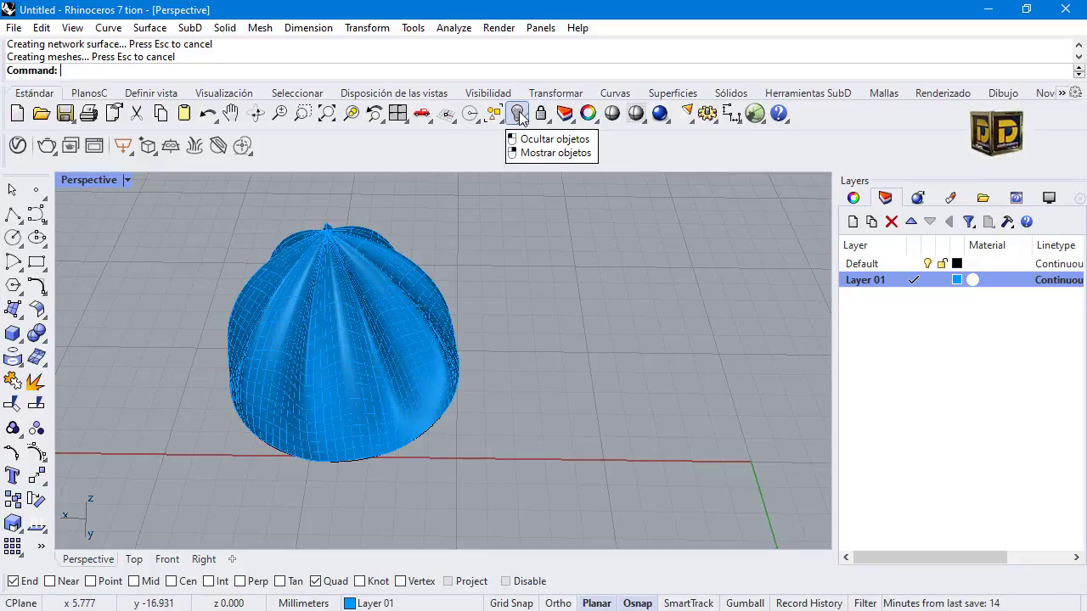
pyautogui.click(837, 93)
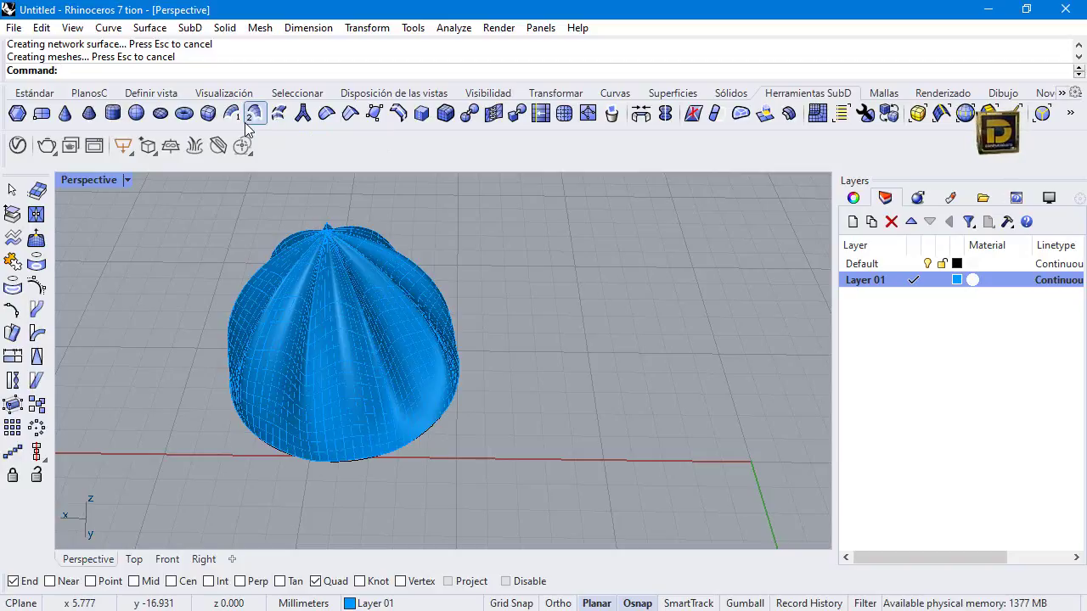
pyautogui.click(19, 91)
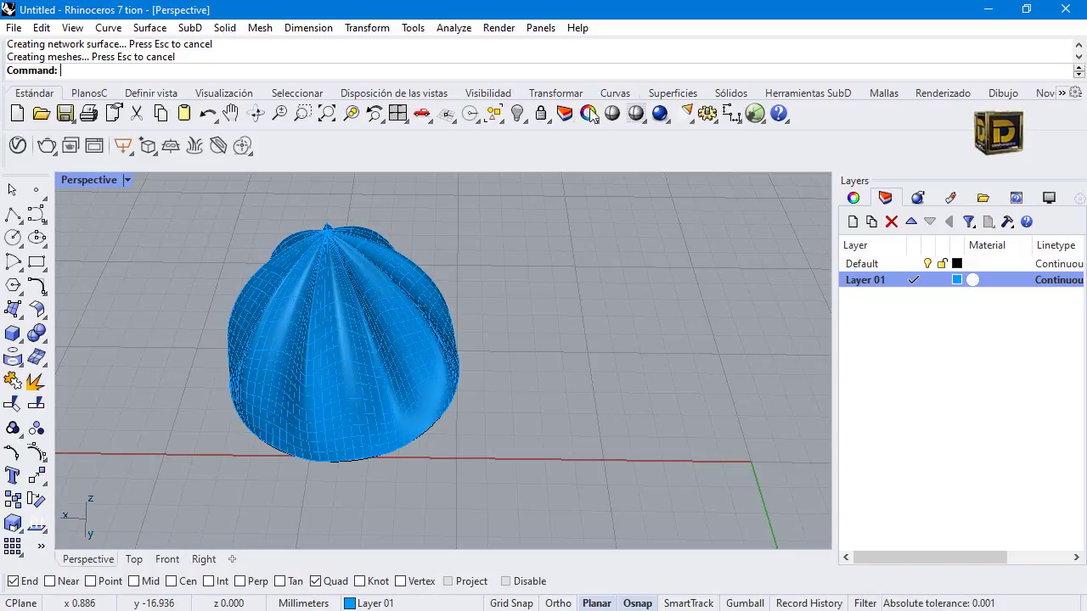
pyautogui.click(520, 114)
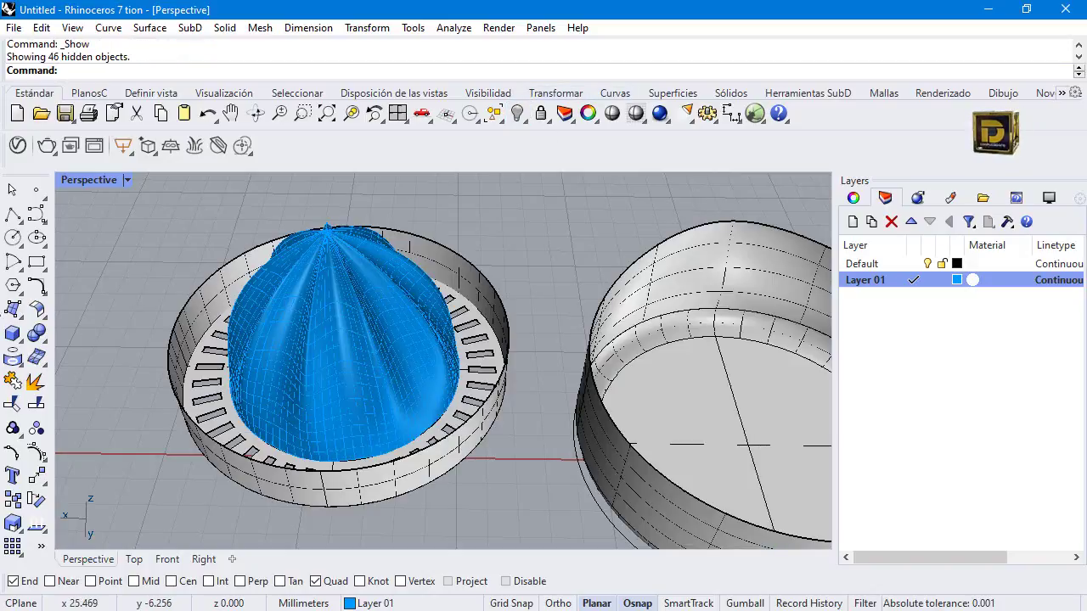
# Try to join the fluted dome surface to the slotted ring with the Join command
pyautogui.click(12, 381)
pyautogui.click(255, 377)
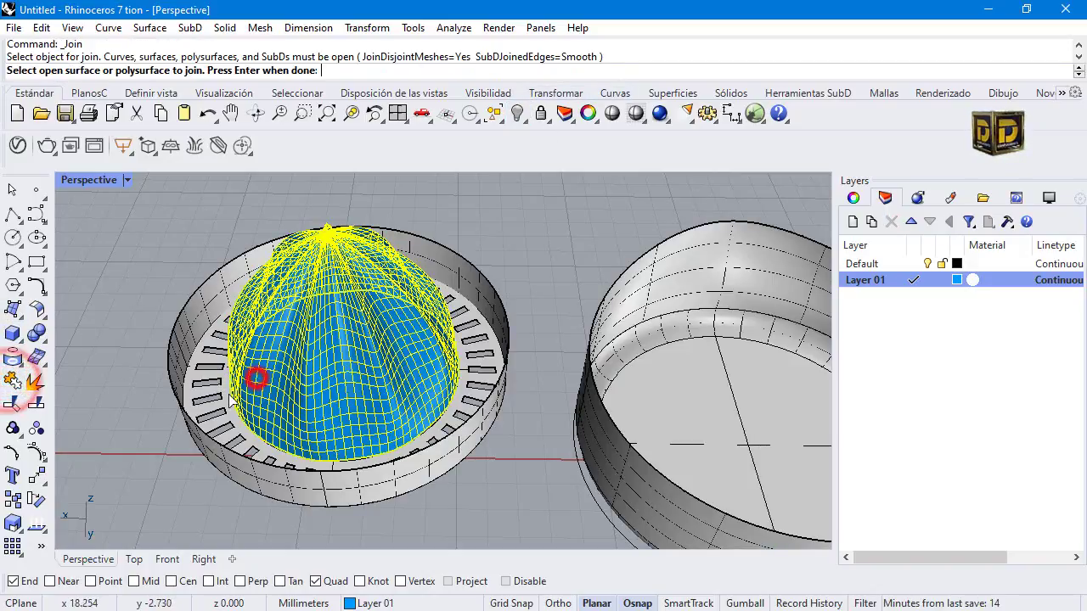
pyautogui.click(226, 388)
pyautogui.click(273, 379)
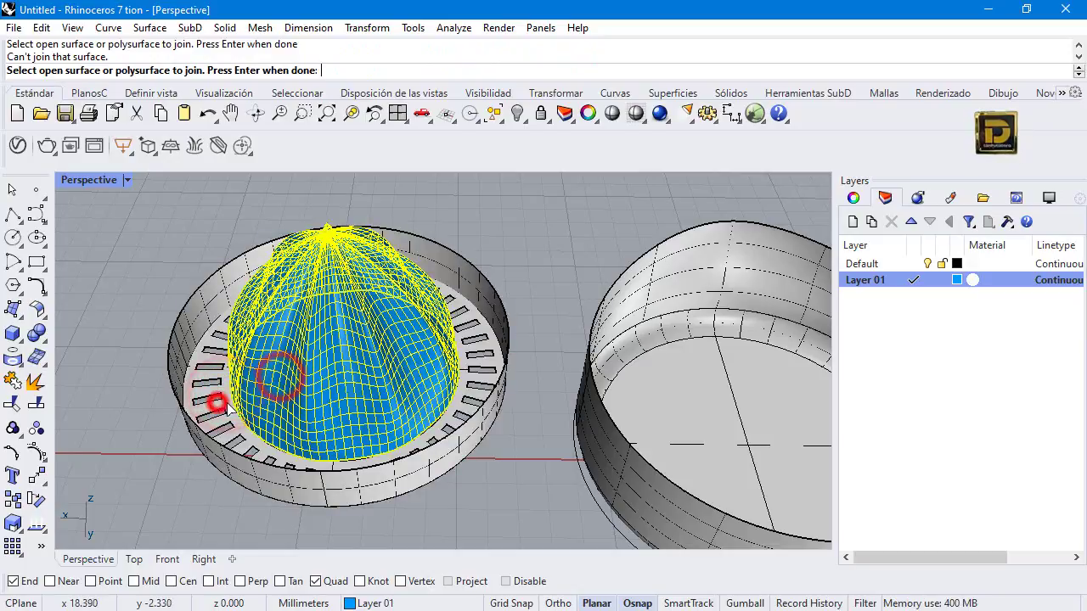
pyautogui.click(197, 404)
pyautogui.click(118, 386)
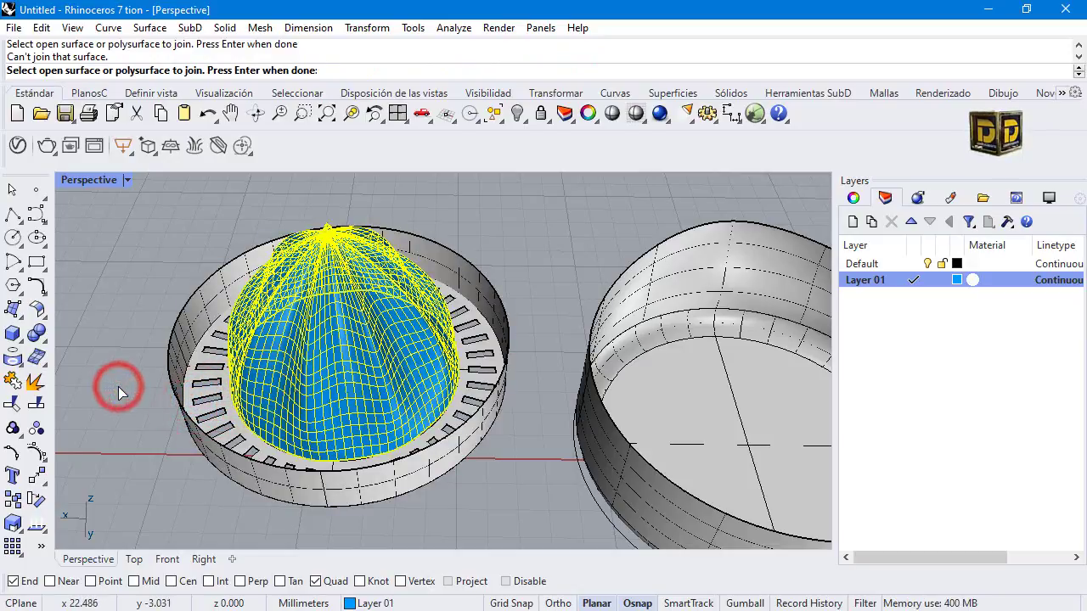
pyautogui.press('Return')
# Join the dome's base edge to the slotted ring's inner edge with JoinEdge, accepting the required joining tolerance
pyautogui.write('oin')
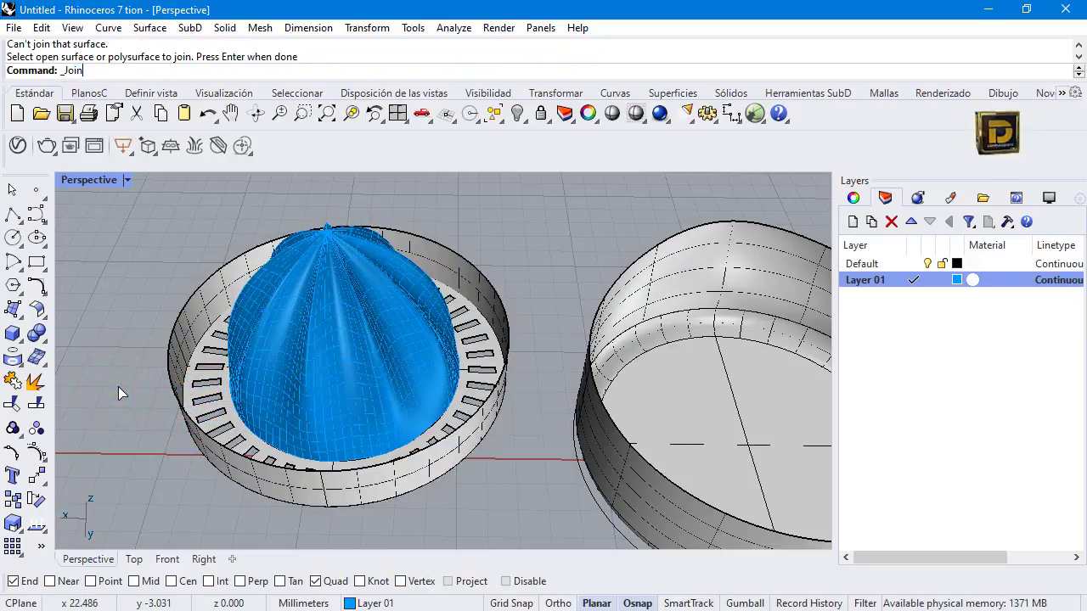
pyautogui.click(85, 99)
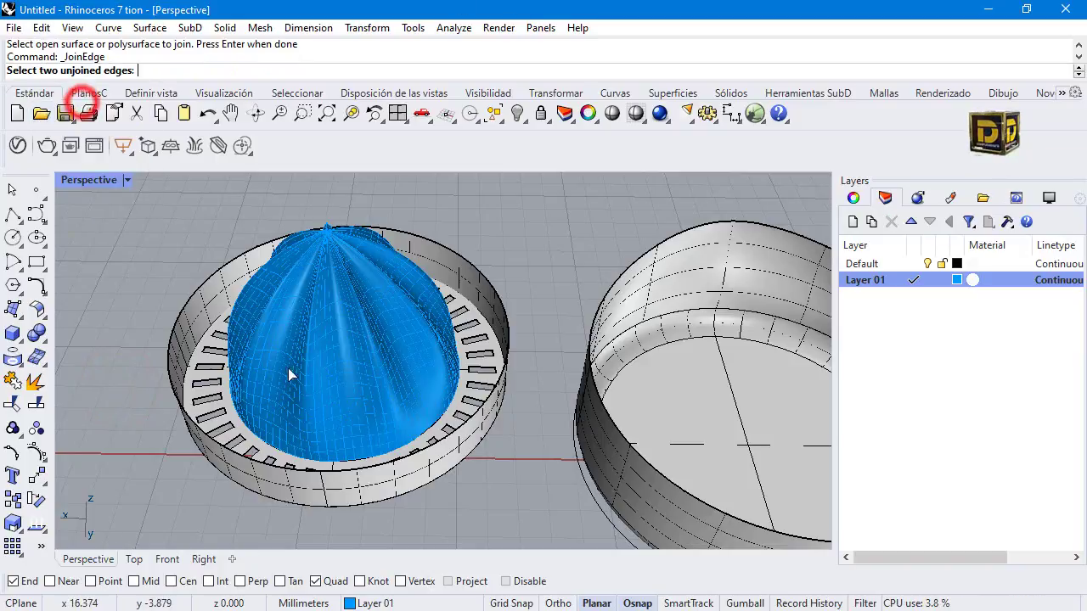
pyautogui.scroll(8, 254, 423)
pyautogui.scroll(4, 238, 474)
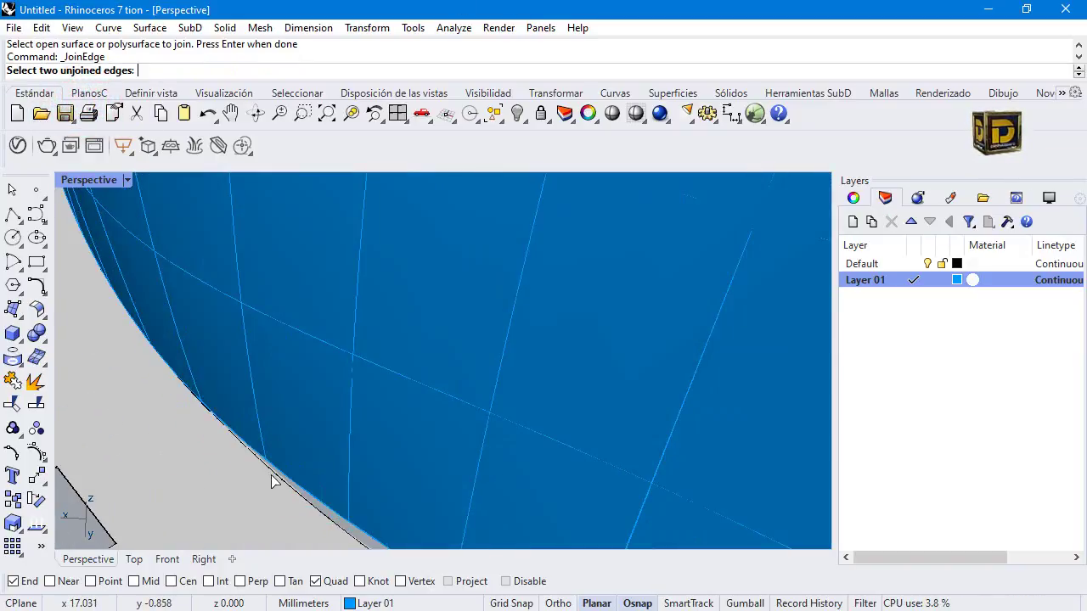
pyautogui.click(271, 477)
pyautogui.click(270, 479)
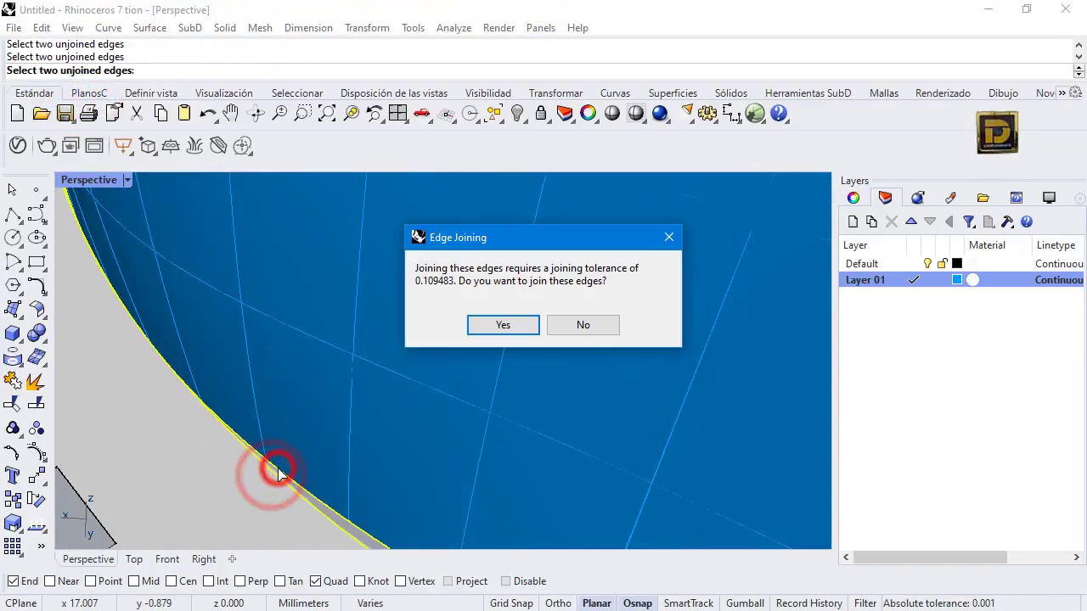
pyautogui.click(494, 330)
# Select the joined dome and ring together with their curves and change them to Layer 01
pyautogui.scroll(-8, 462, 305)
pyautogui.click(461, 297)
pyautogui.click(363, 276)
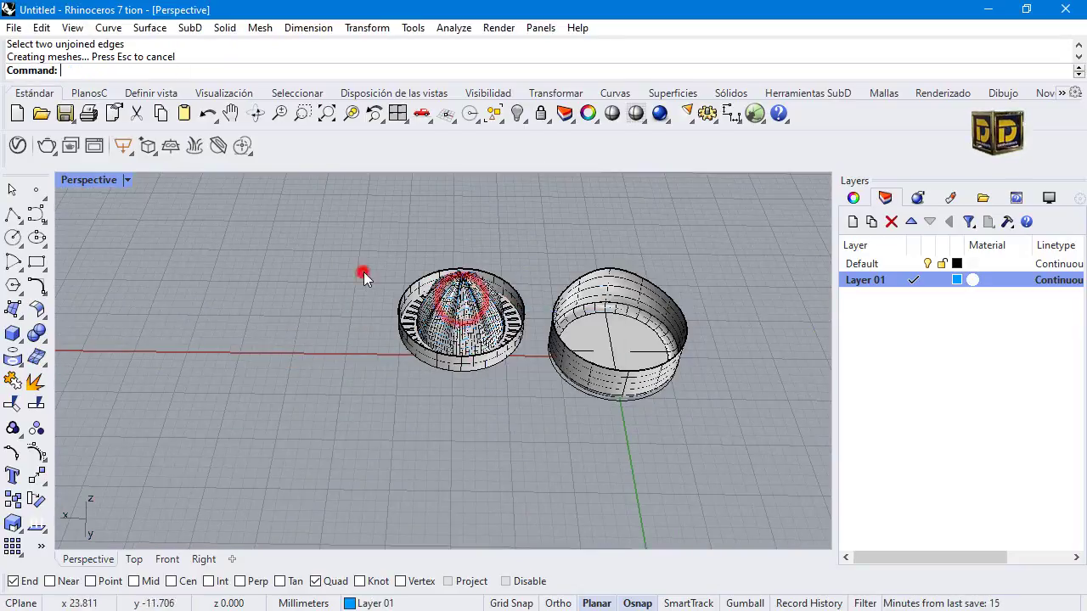
pyautogui.click(400, 356)
pyautogui.click(357, 361)
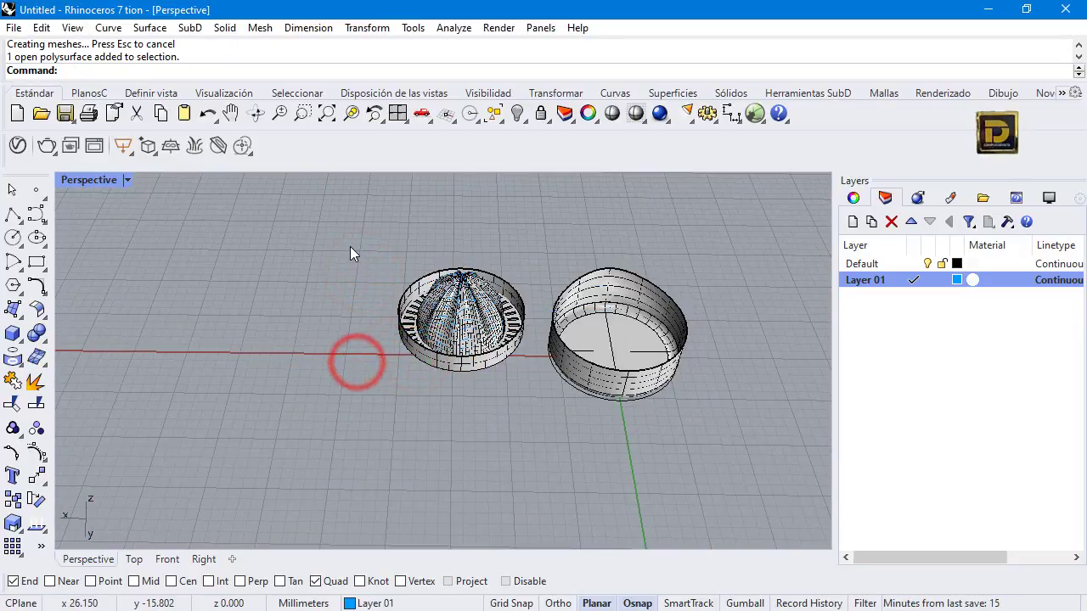
pyautogui.moveTo(350, 247); pyautogui.dragTo(534, 395)
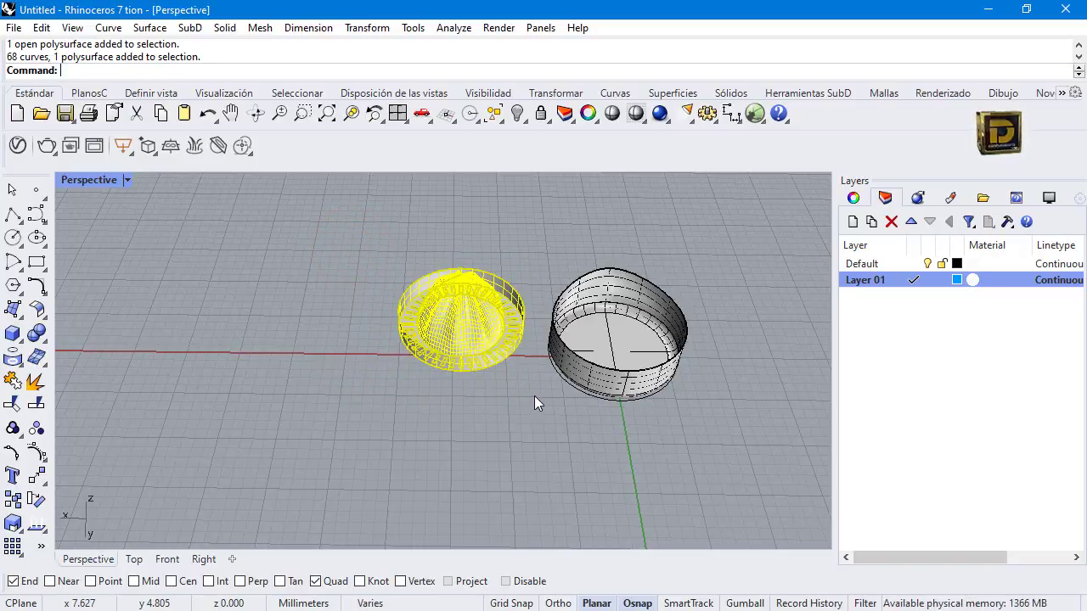
pyautogui.rightClick(871, 280)
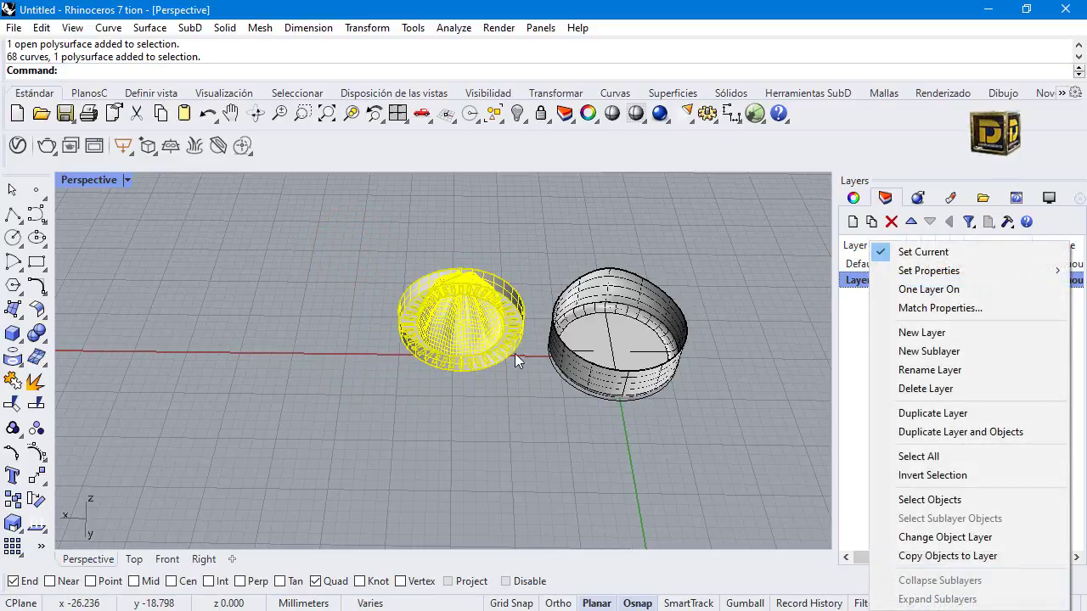
pyautogui.click(983, 538)
# Move the dome and ring with their curves from their base centre to the cup's base centre, with only the Cen object snap active
pyautogui.click(334, 265)
pyautogui.moveTo(329, 225); pyautogui.dragTo(537, 425)
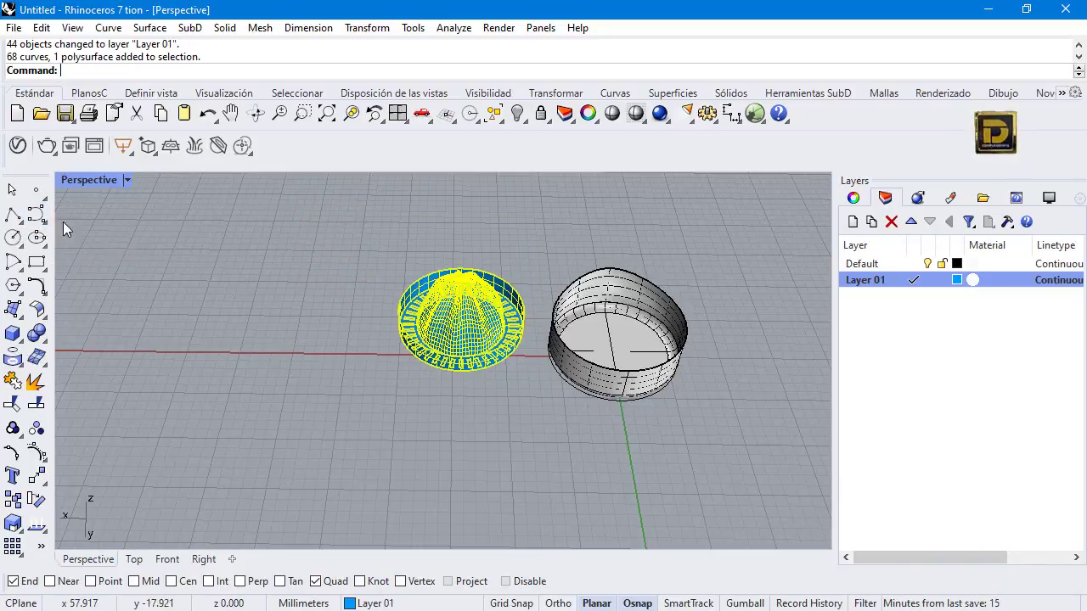
pyautogui.doubleClick(90, 181)
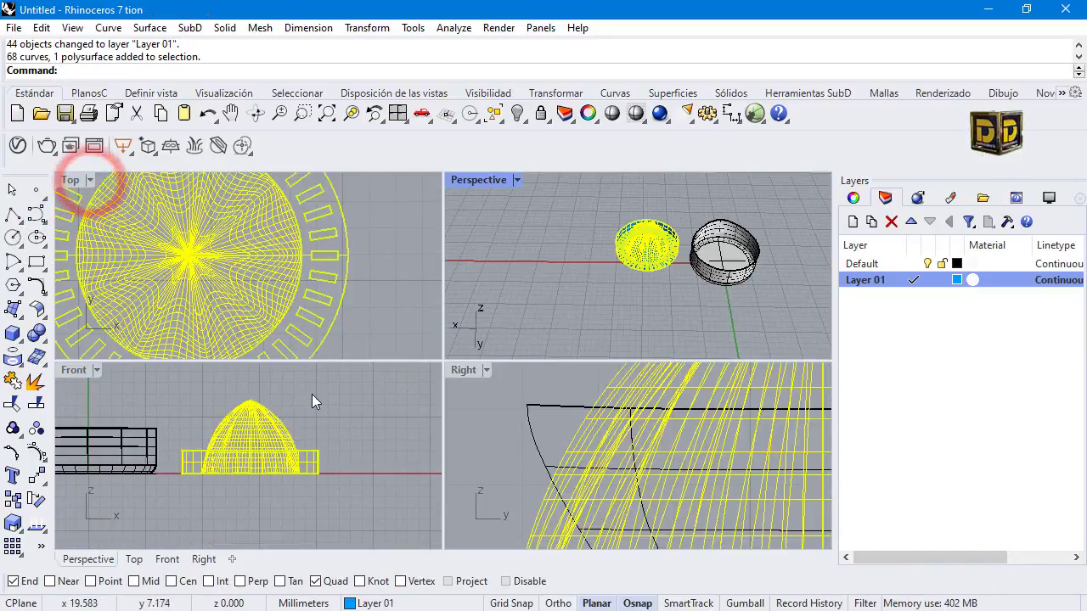
pyautogui.scroll(-4, 311, 394)
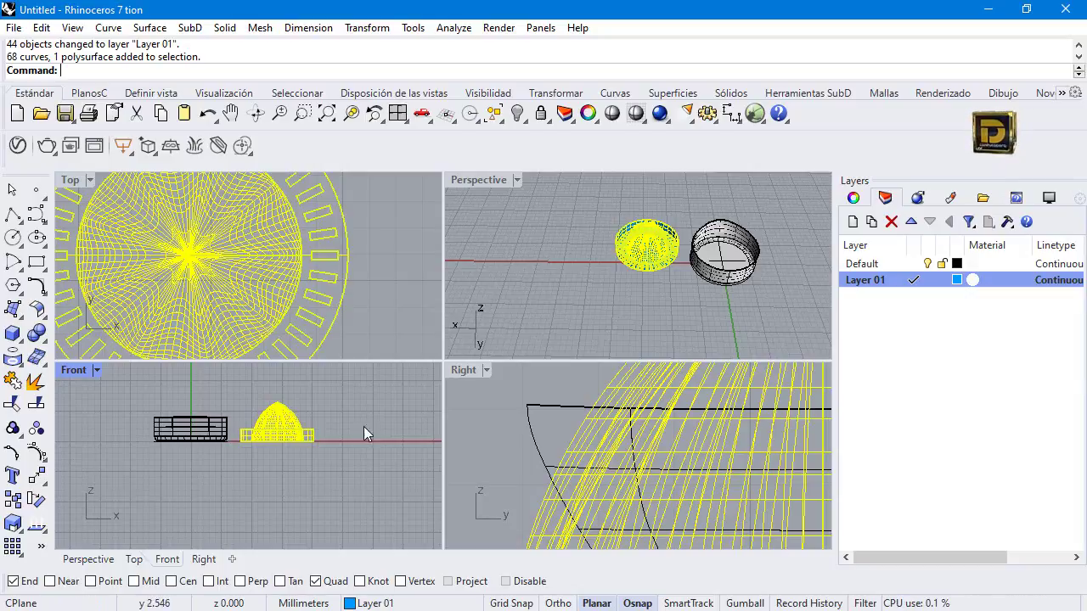
pyautogui.scroll(-5, 543, 458)
pyautogui.scroll(-3, 540, 227)
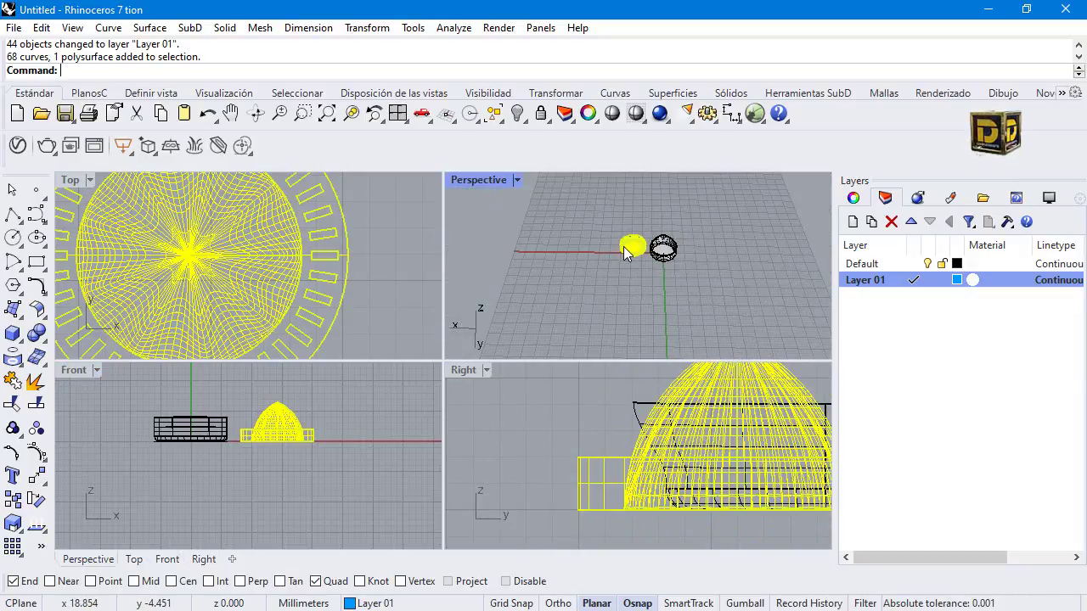
pyautogui.doubleClick(485, 180)
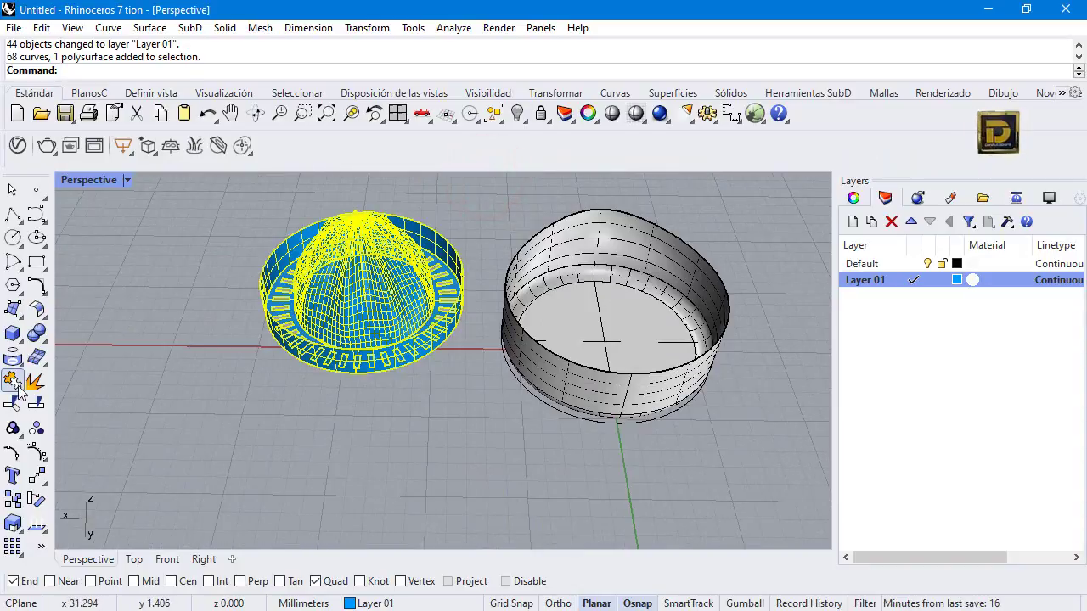
pyautogui.click(36, 476)
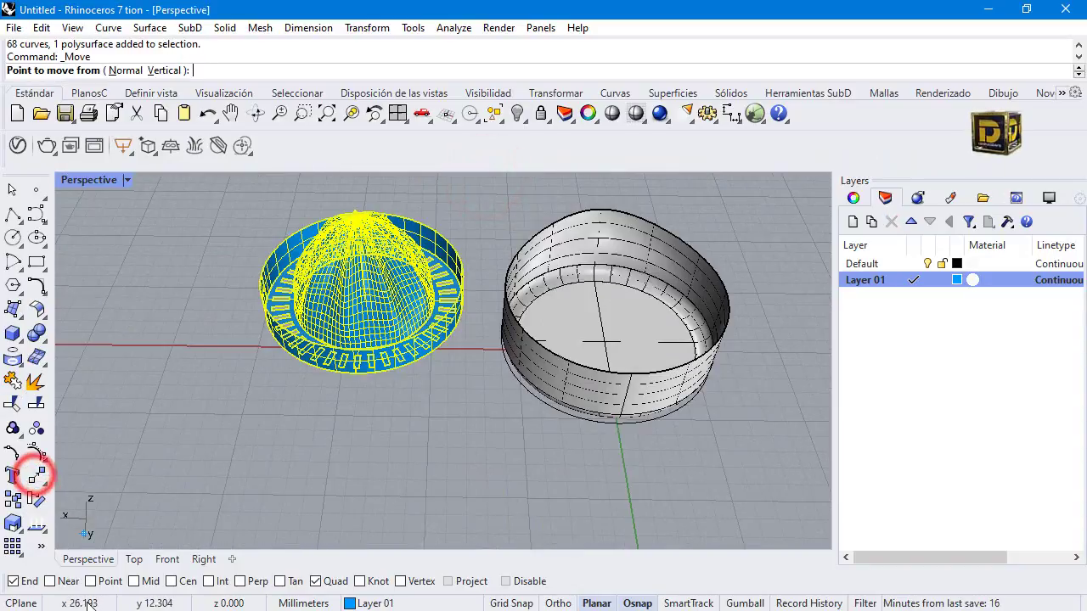
pyautogui.click(171, 580)
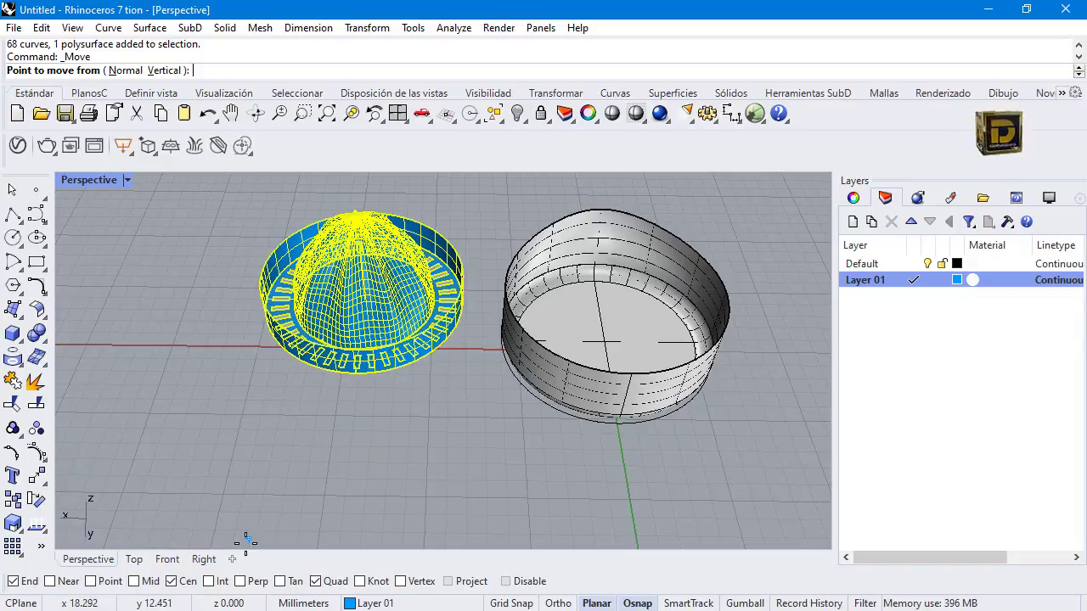
pyautogui.rightClick(172, 581)
pyautogui.click(365, 300)
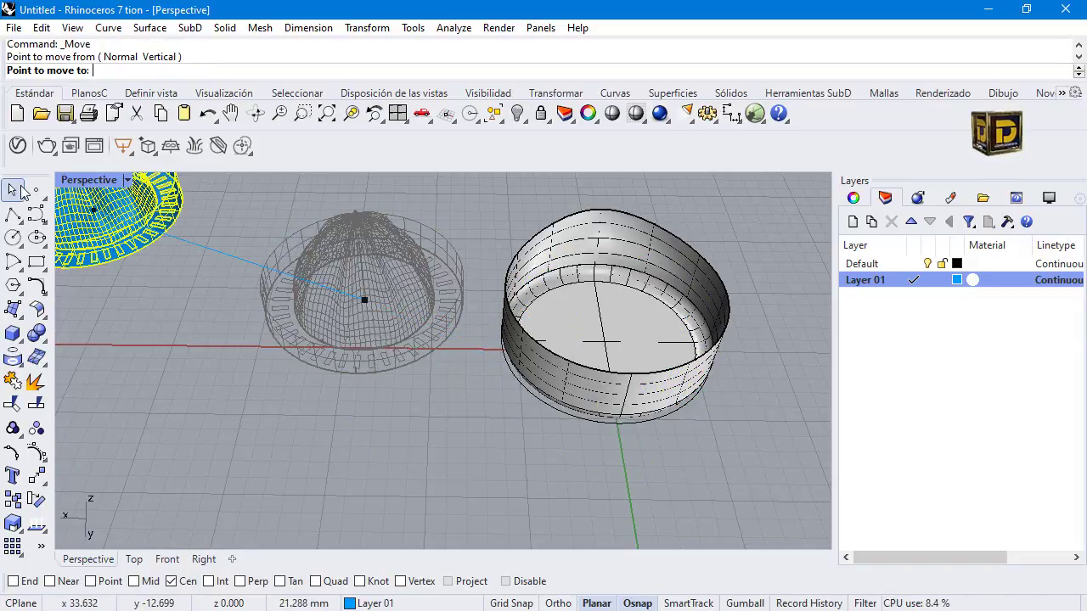
pyautogui.doubleClick(87, 178)
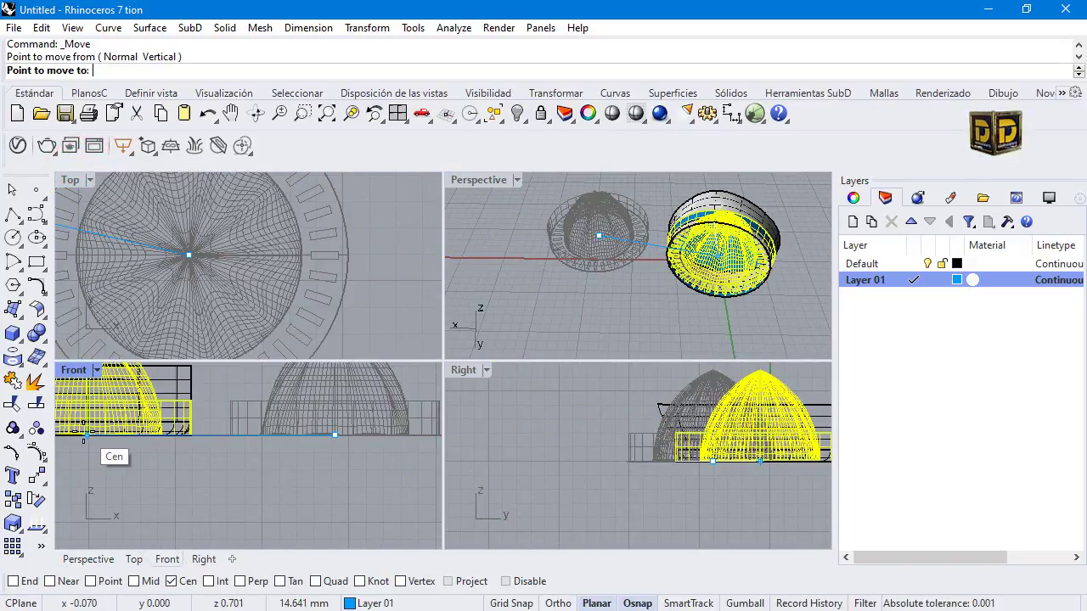
pyautogui.click(86, 434)
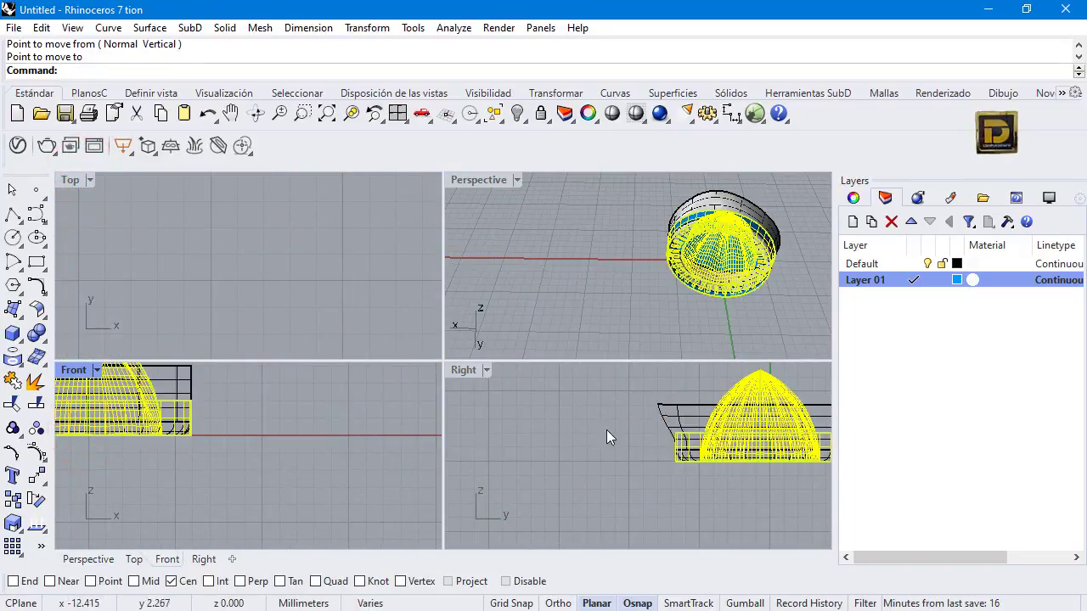
# Move the selected dome and ring with their curves 3 mm straight up in the Front view
pyautogui.click(36, 477)
pyautogui.click(178, 435)
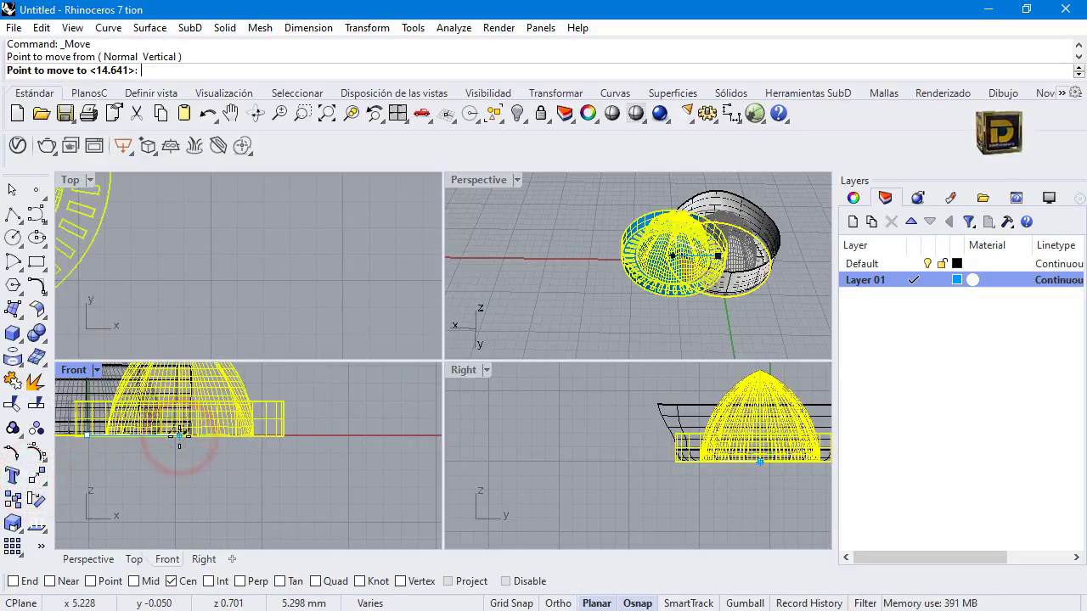
pyautogui.write('3')
pyautogui.press('Return')
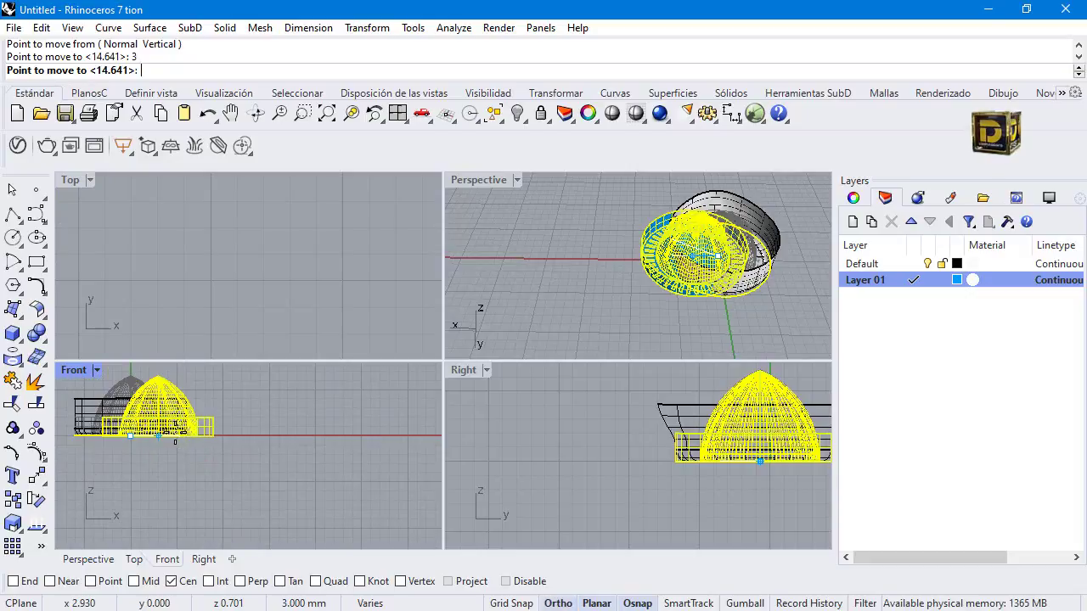
pyautogui.click(172, 381)
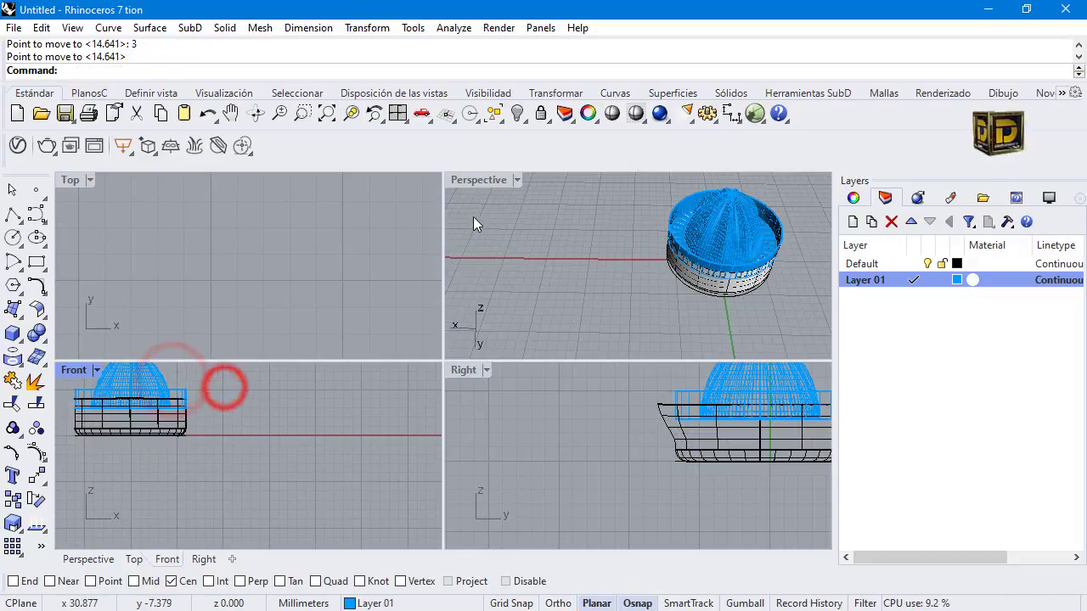
# Thicken the cup outward with OffsetSrf, using a 0.1 mm distance, round corners and a solid result
pyautogui.click(469, 188)
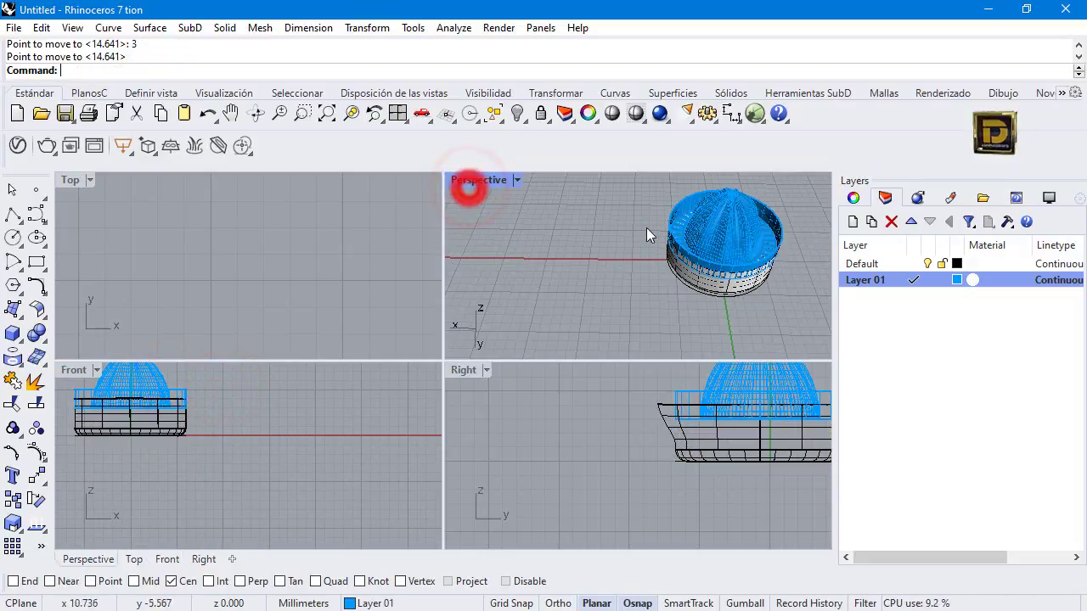
pyautogui.scroll(-5, 637, 246)
pyautogui.scroll(1, 536, 205)
pyautogui.middleClick(537, 205)
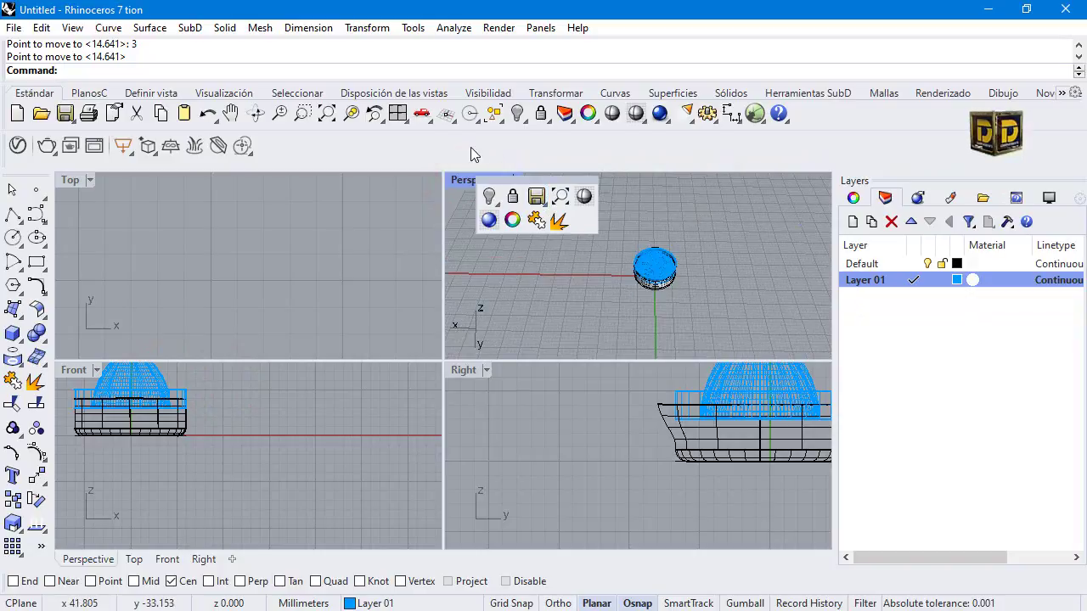
pyautogui.rightClick(352, 118)
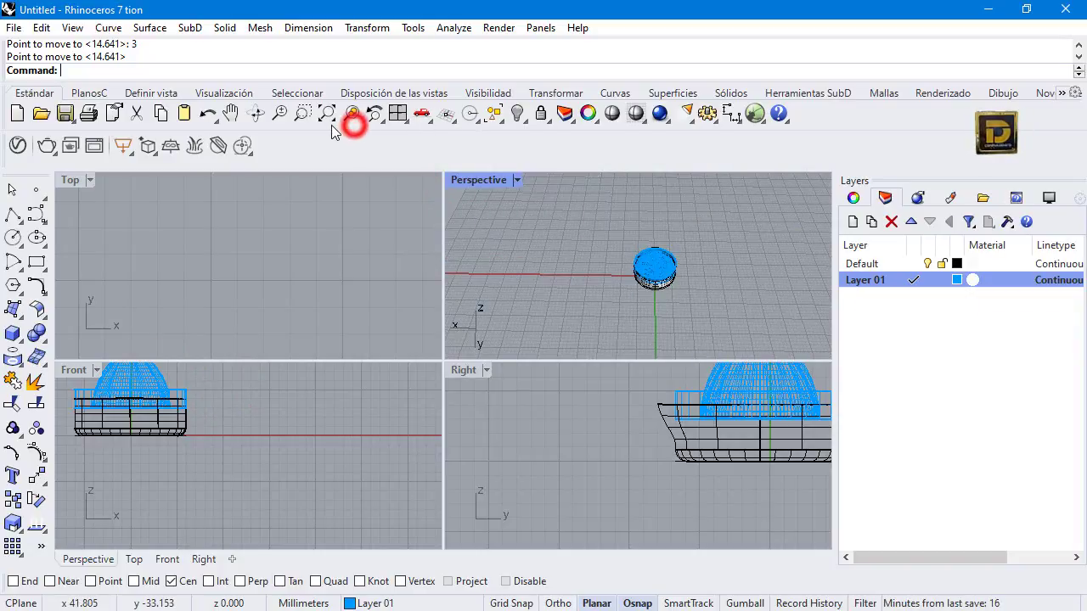
pyautogui.moveTo(550, 299); pyautogui.dragTo(656, 186, button='right')
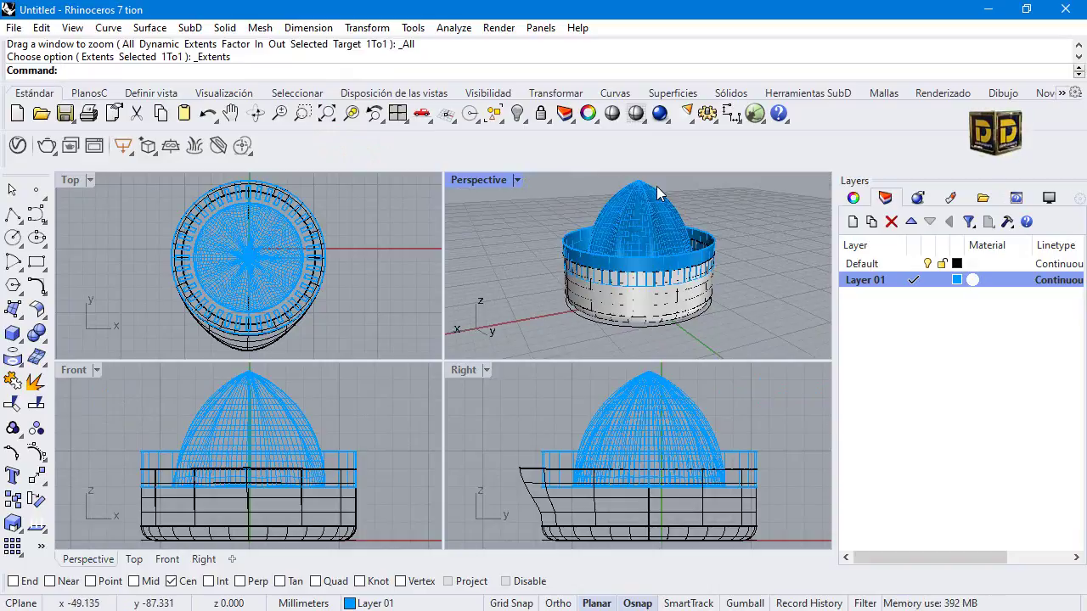
pyautogui.click(608, 309)
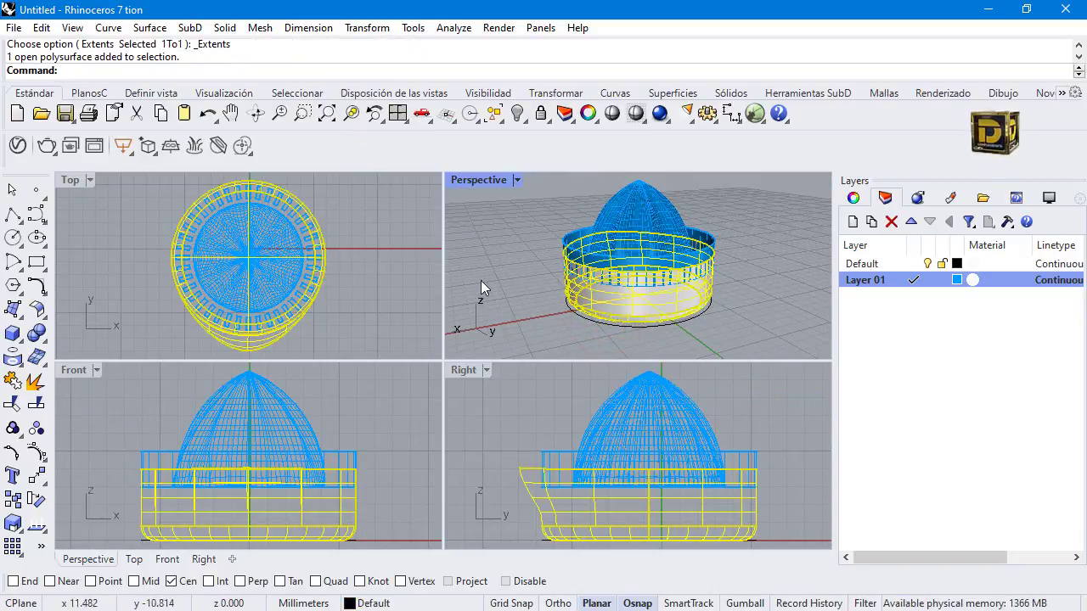
pyautogui.click(40, 314)
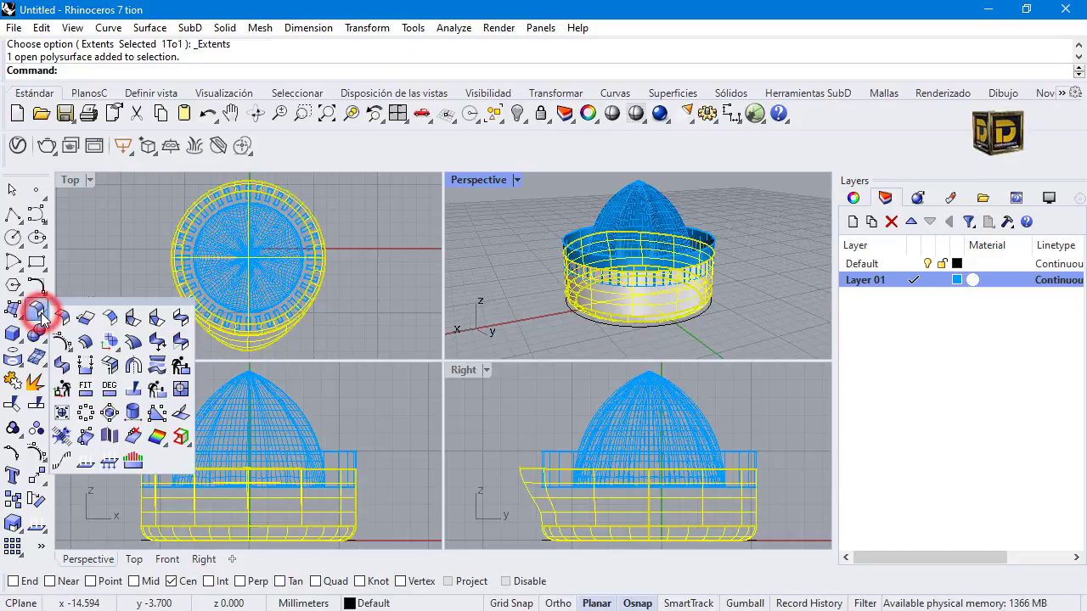
pyautogui.click(89, 343)
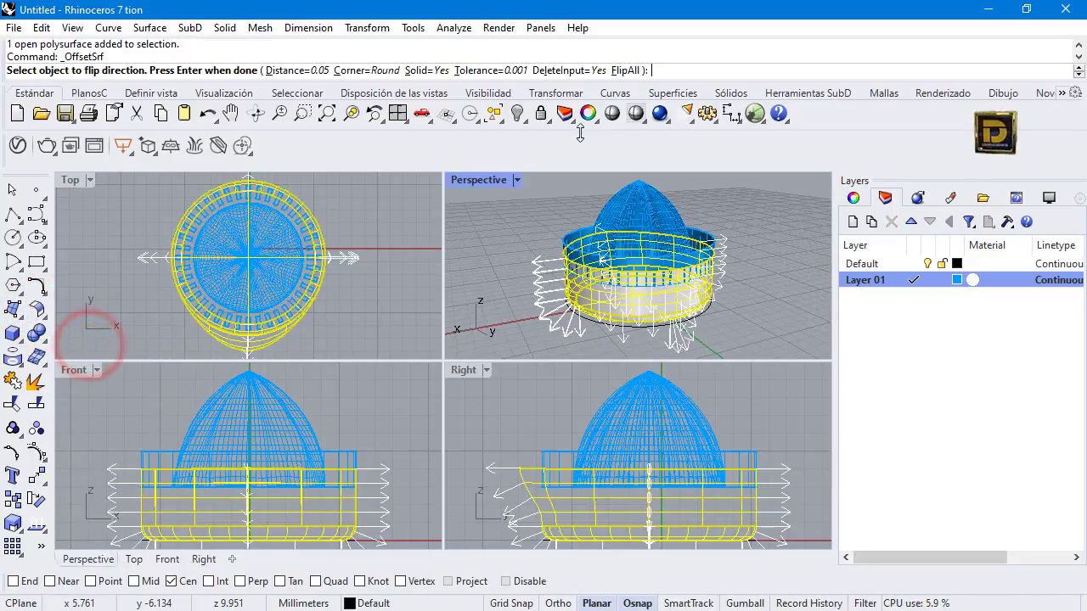
pyautogui.click(315, 70)
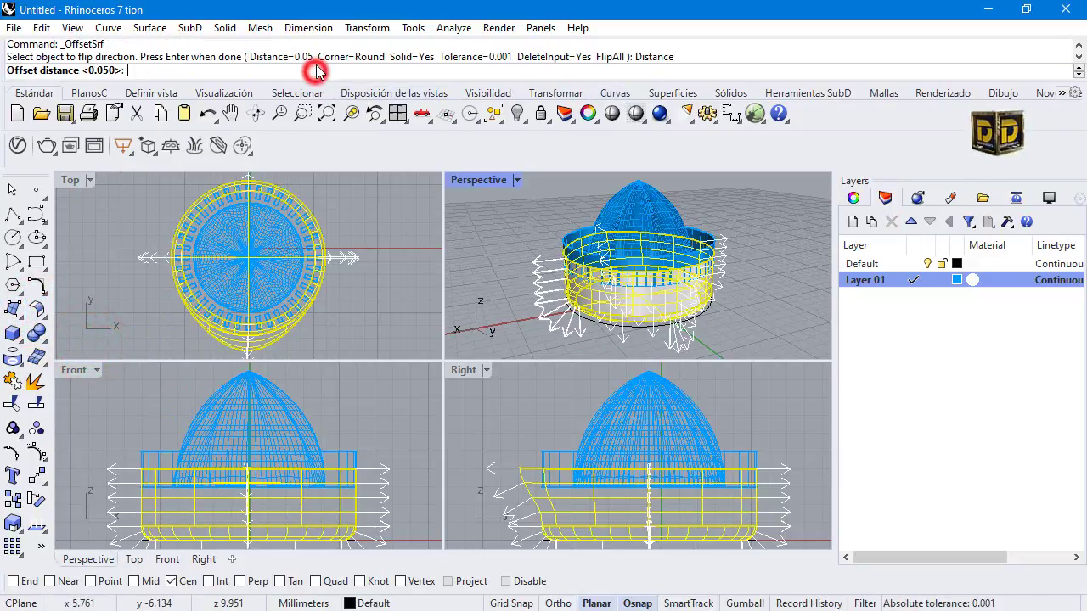
pyautogui.write('.1')
pyautogui.press('Return')
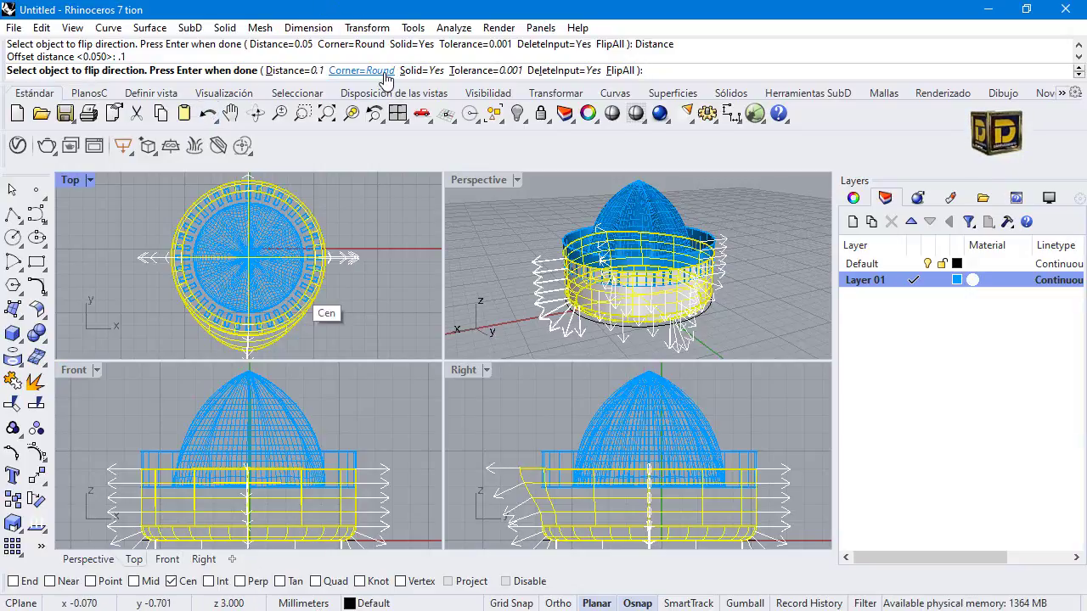
pyautogui.press('Return')
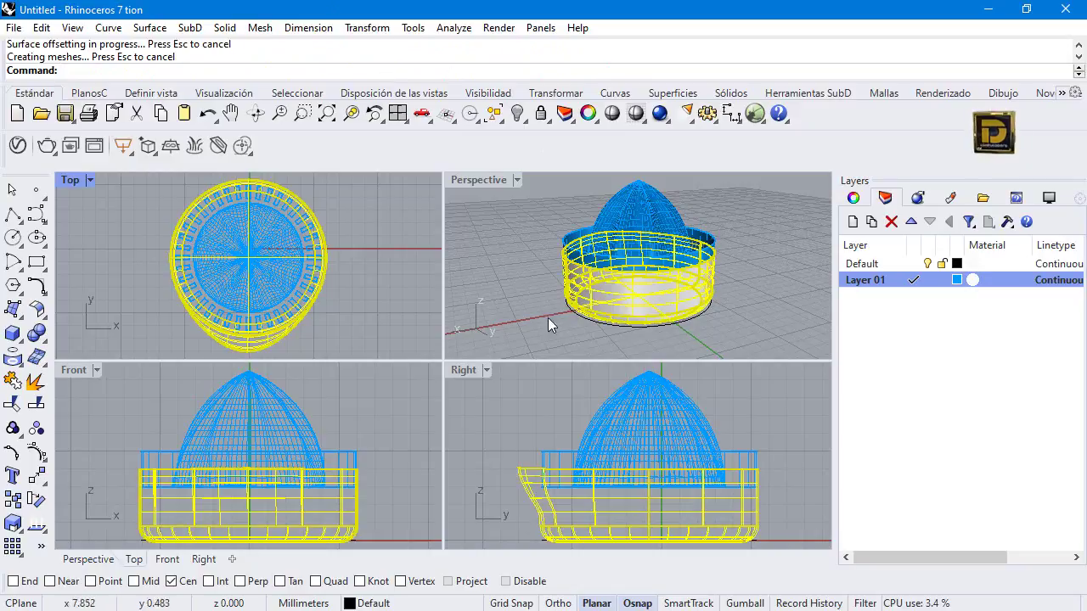
# Offset the joined dome and ring by 0.1 mm with OffsetSrf as a solid, flipping all the offset directions
pyautogui.click(552, 257)
pyautogui.scroll(5, 569, 254)
pyautogui.click(583, 272)
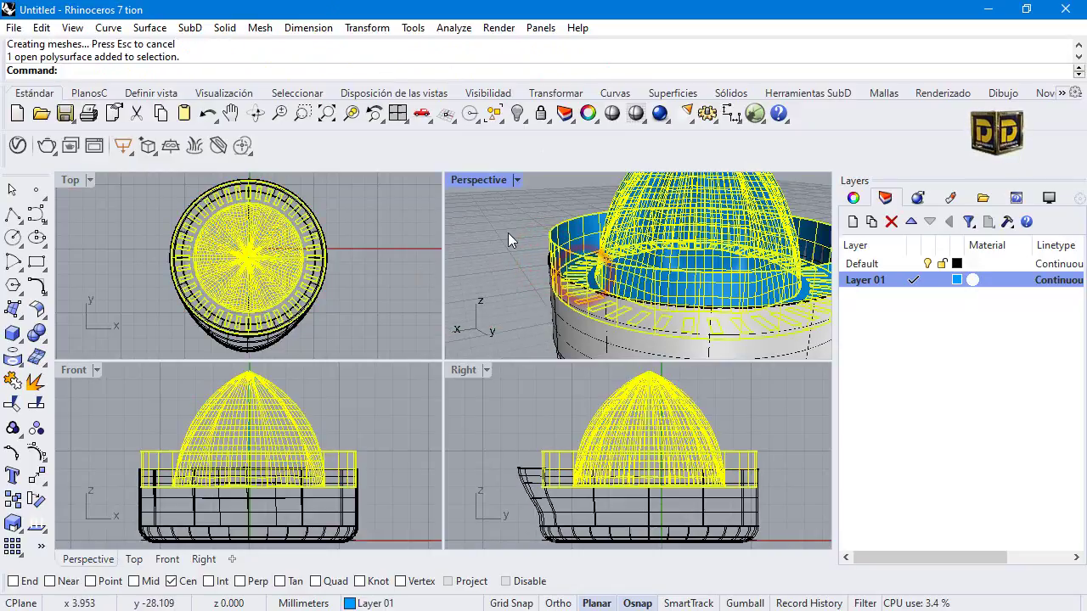
pyautogui.press('Return')
pyautogui.click(625, 71)
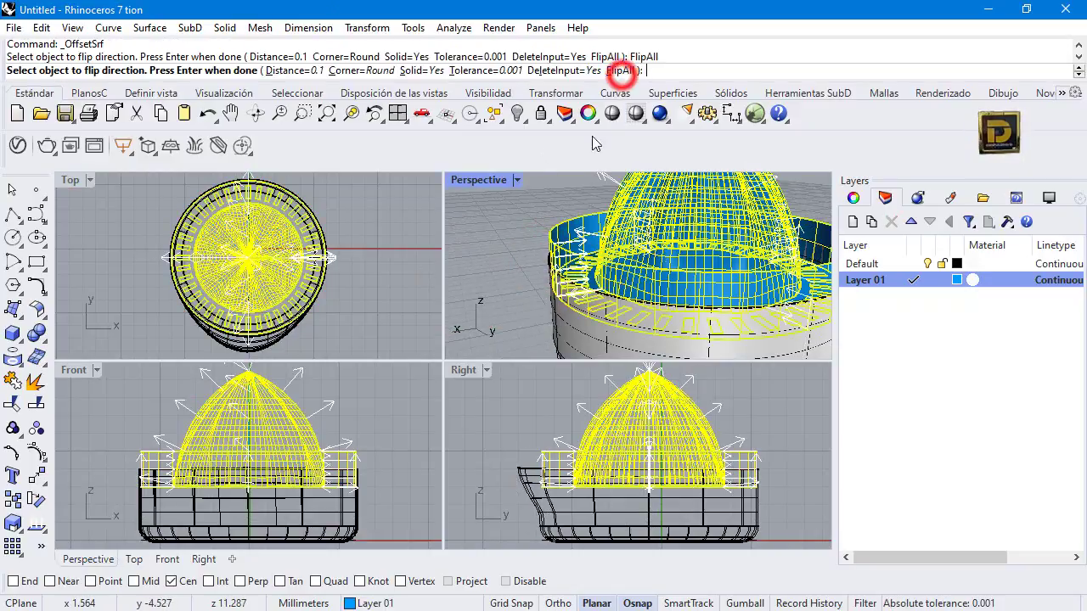
pyautogui.press('Return')
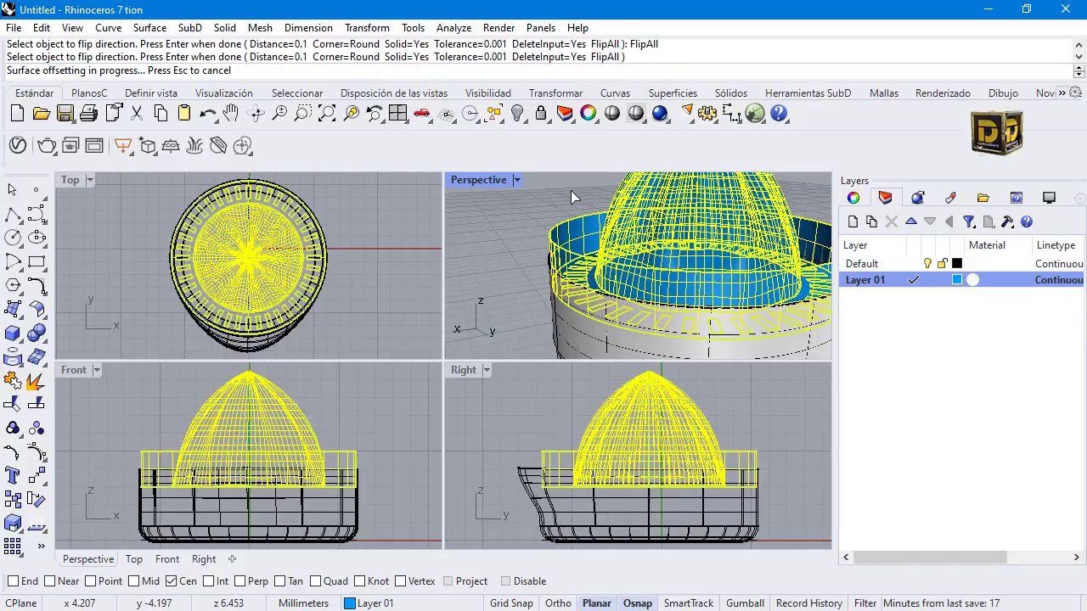
pyautogui.scroll(3, 531, 212)
pyautogui.click(505, 218)
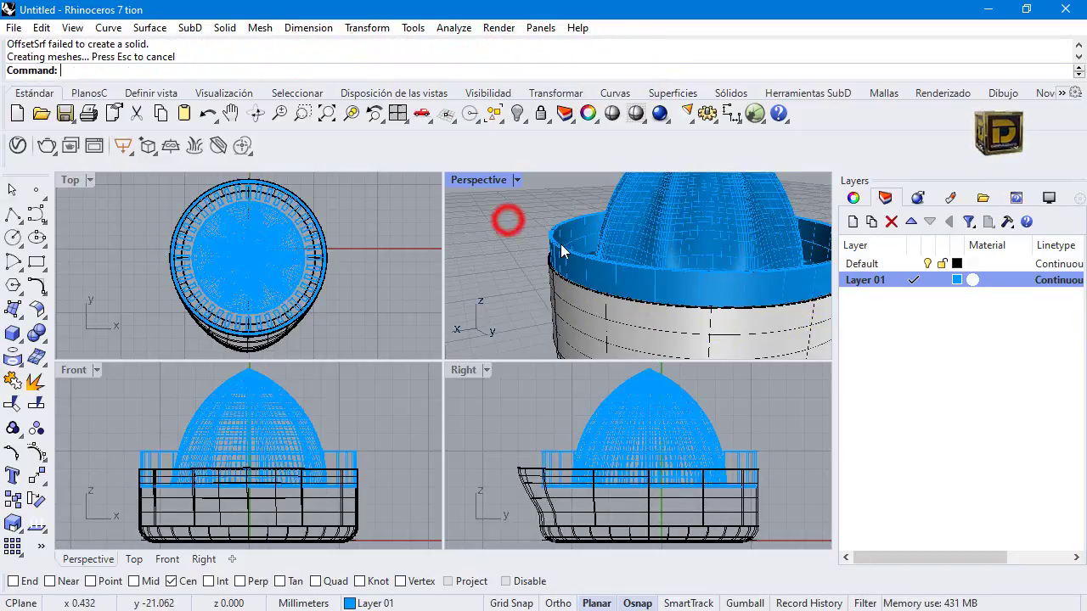
# Maximize the Perspective viewport and inspect the wall of the offset dome and ring
pyautogui.click(584, 280)
pyautogui.doubleClick(478, 180)
pyautogui.scroll(-4, 208, 365)
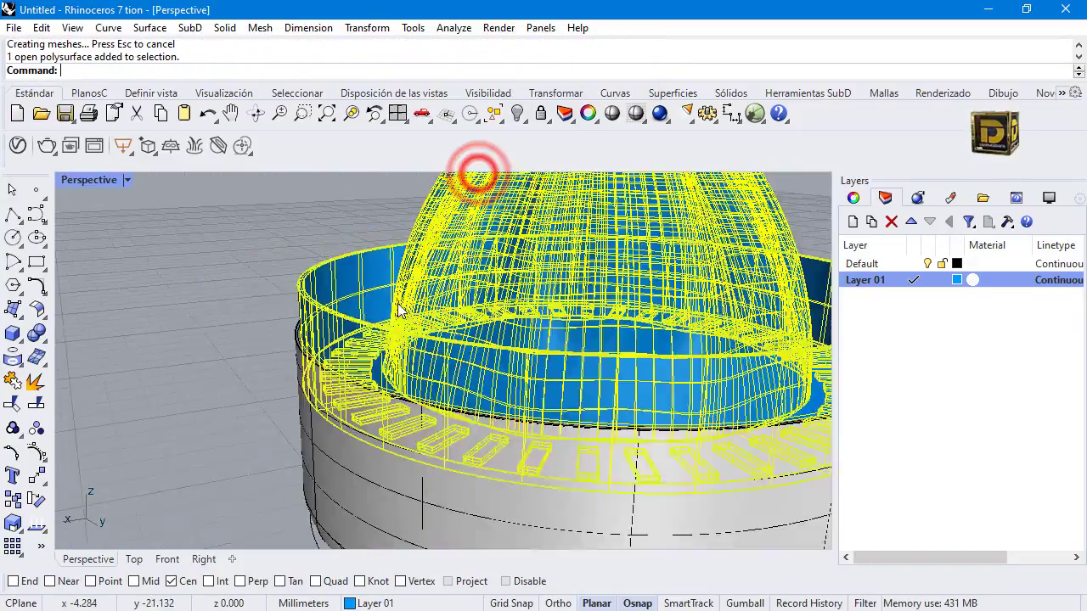
pyautogui.click(208, 367)
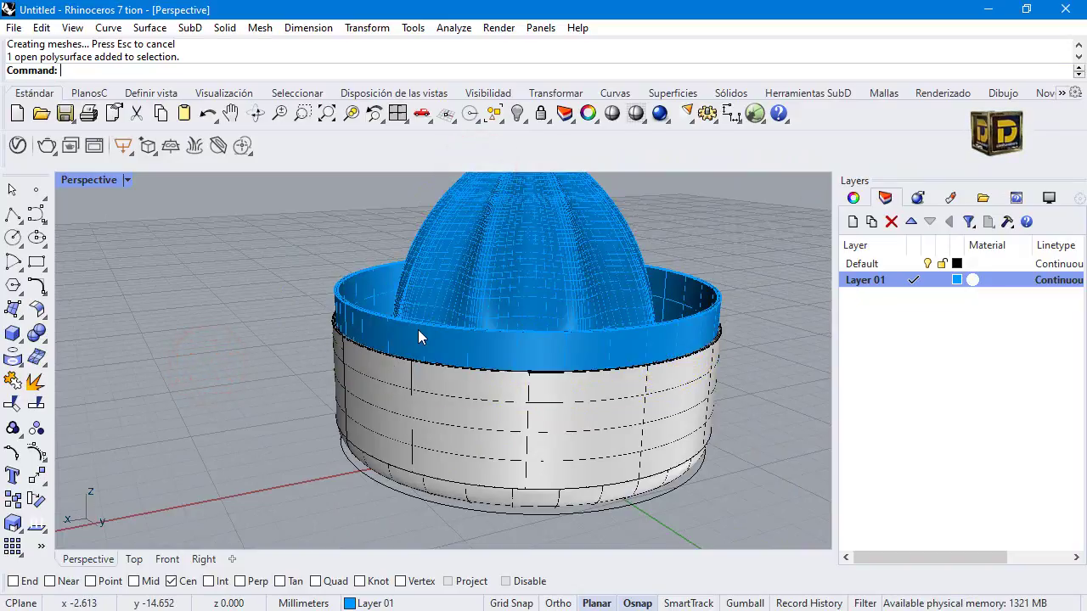
pyautogui.rightClick(251, 365)
pyautogui.moveTo(251, 366); pyautogui.dragTo(649, 310, button='right')
pyautogui.scroll(2, 645, 312)
pyautogui.click(640, 314)
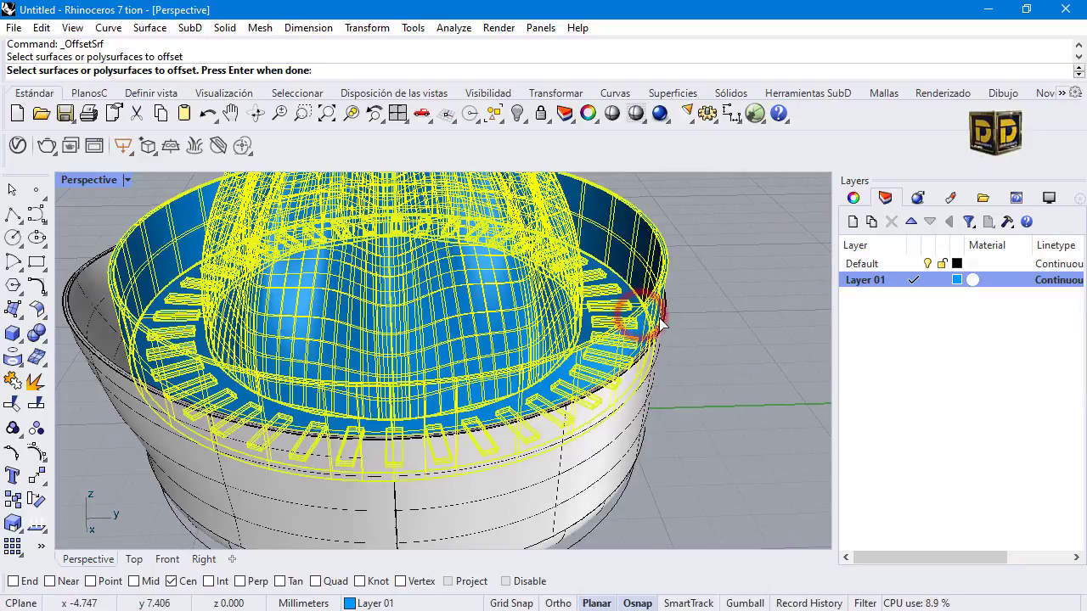
pyautogui.scroll(-2, 378, 365)
pyautogui.scroll(1, 378, 365)
pyautogui.scroll(2, 162, 332)
pyautogui.click(169, 395)
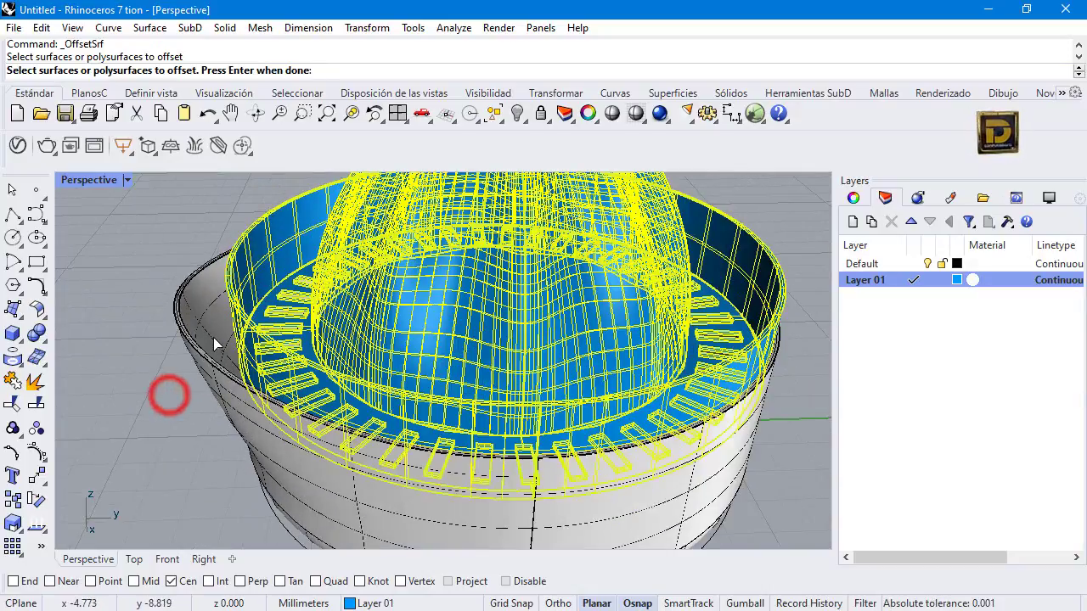
pyautogui.click(14, 189)
# Save the model as exprimidor.3dm in the exprimidor de jugos folder
pyautogui.scroll(-3, 253, 349)
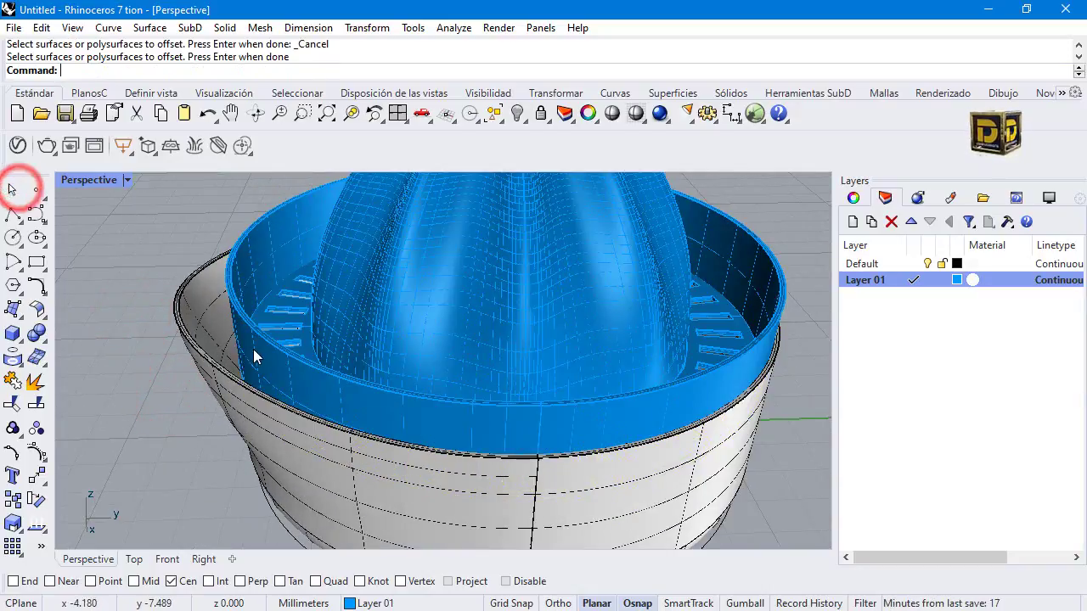
pyautogui.press('Return')
# Examine the thickened dome, slotted ring and cup from several sides and from close above
pyautogui.moveTo(191, 342); pyautogui.dragTo(212, 323, button='right')
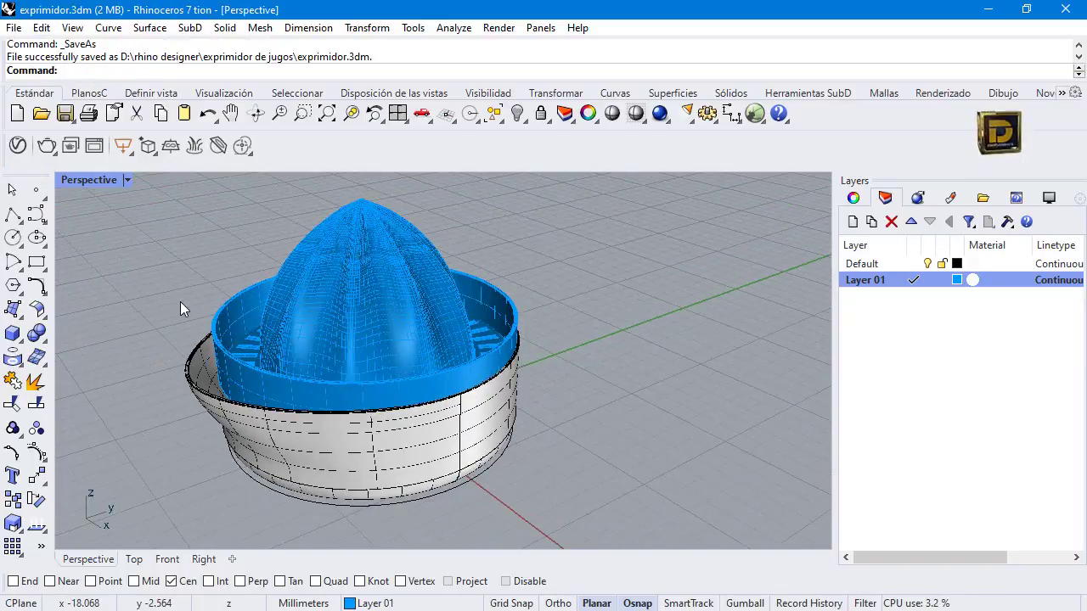
pyautogui.moveTo(180, 308); pyautogui.dragTo(578, 410, button='right')
pyautogui.scroll(1, 612, 428)
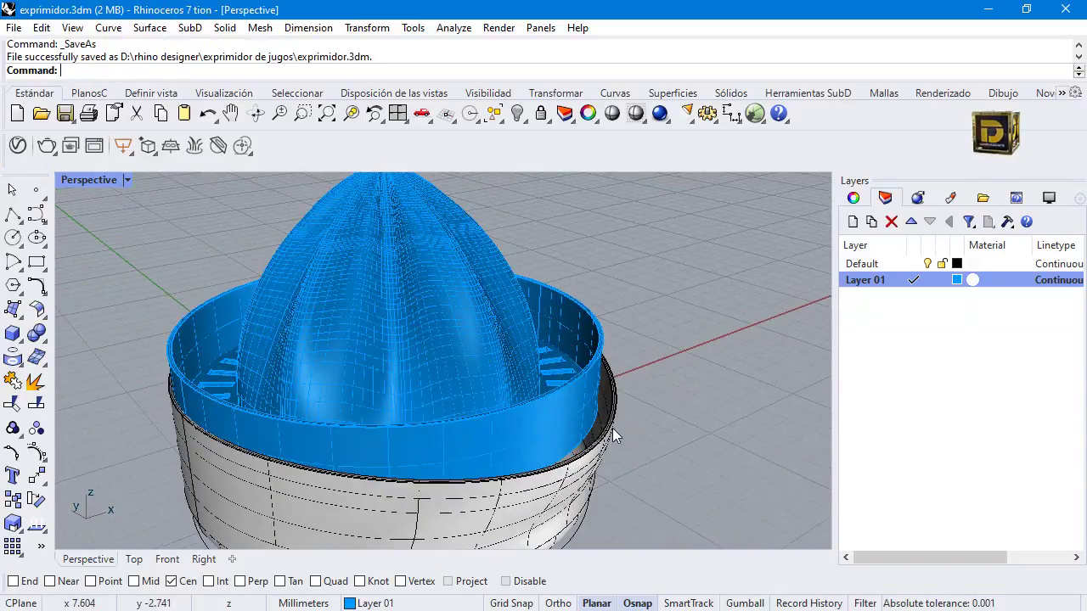
pyautogui.scroll(-1, 612, 427)
pyautogui.scroll(1, 606, 423)
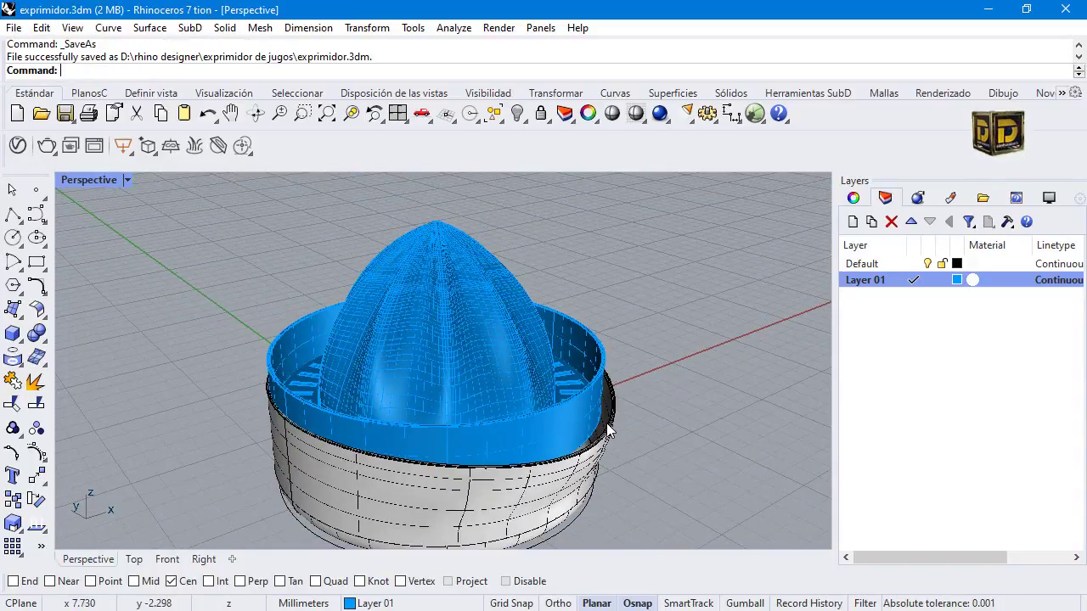
pyautogui.scroll(-1, 227, 379)
pyautogui.hotkey('ctrl', 'shift', 's')
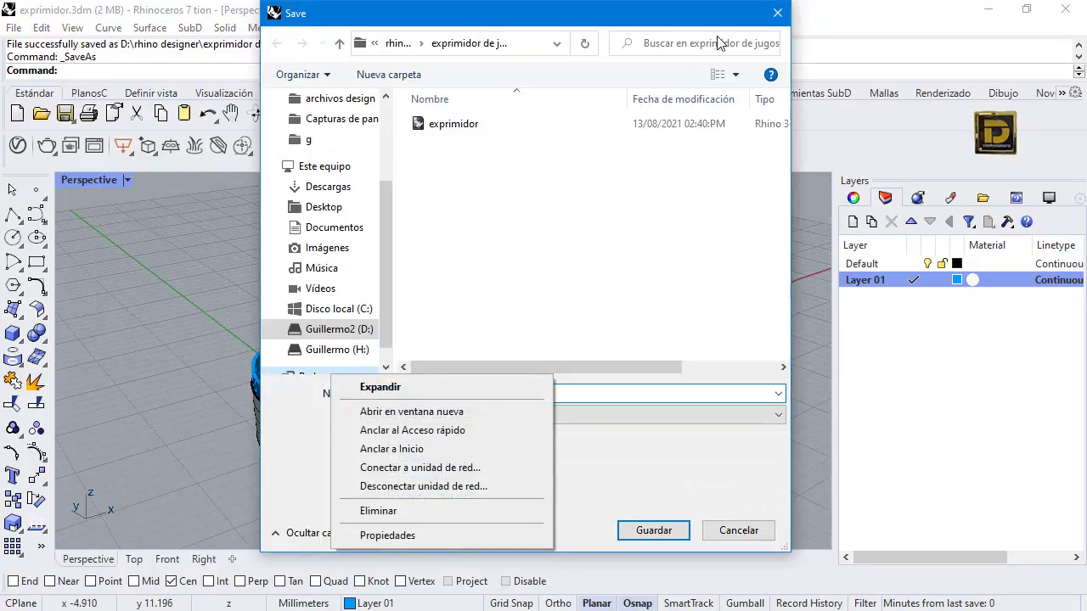
pyautogui.click(777, 13)
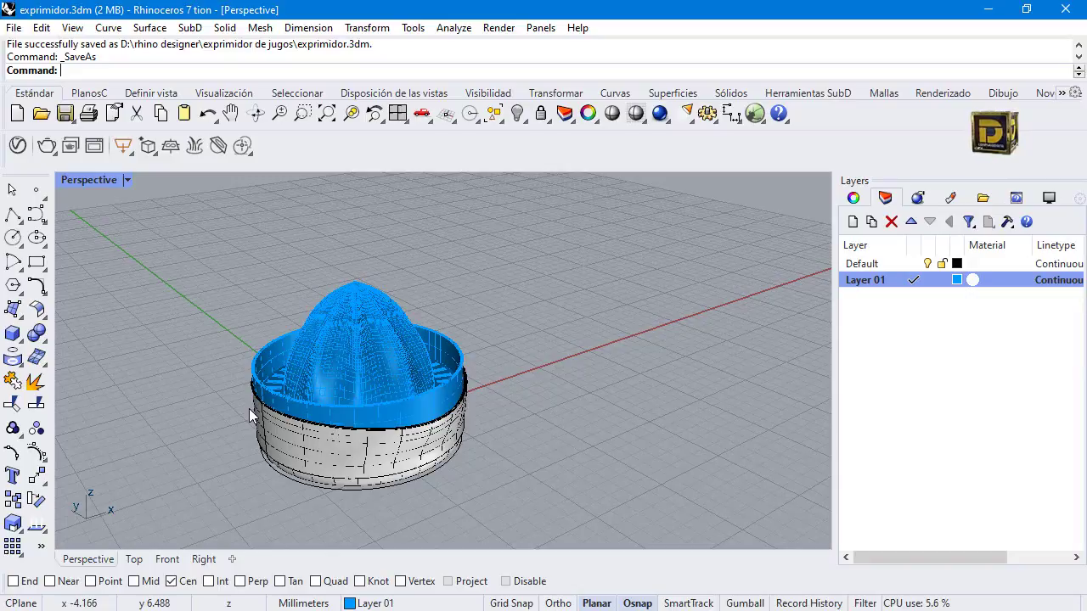
pyautogui.scroll(5, 347, 375)
pyautogui.click(350, 376)
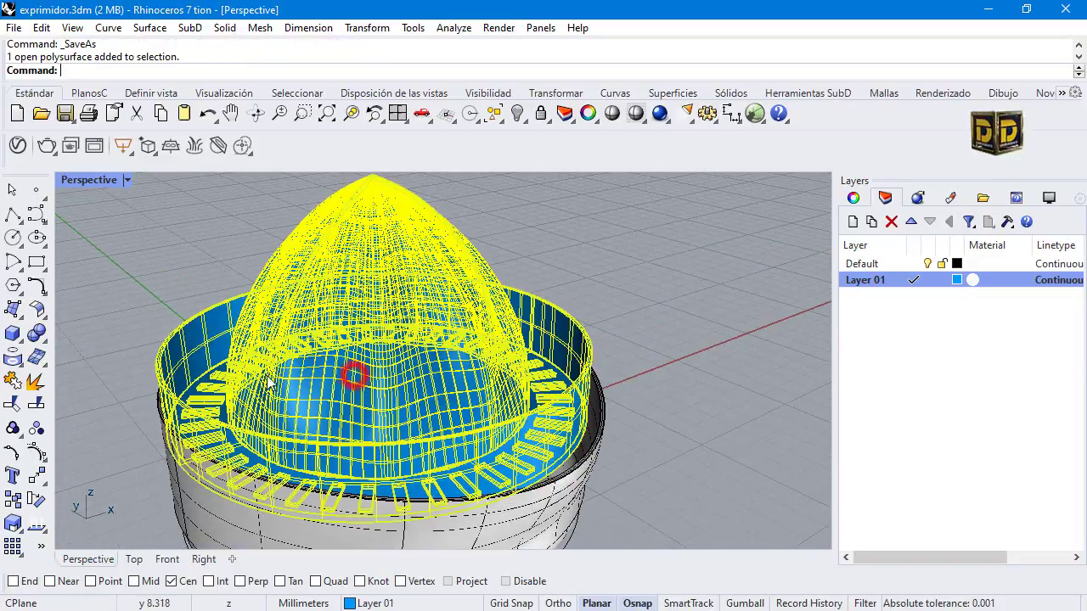
pyautogui.click(157, 306)
pyautogui.moveTo(157, 303); pyautogui.dragTo(574, 299, button='right')
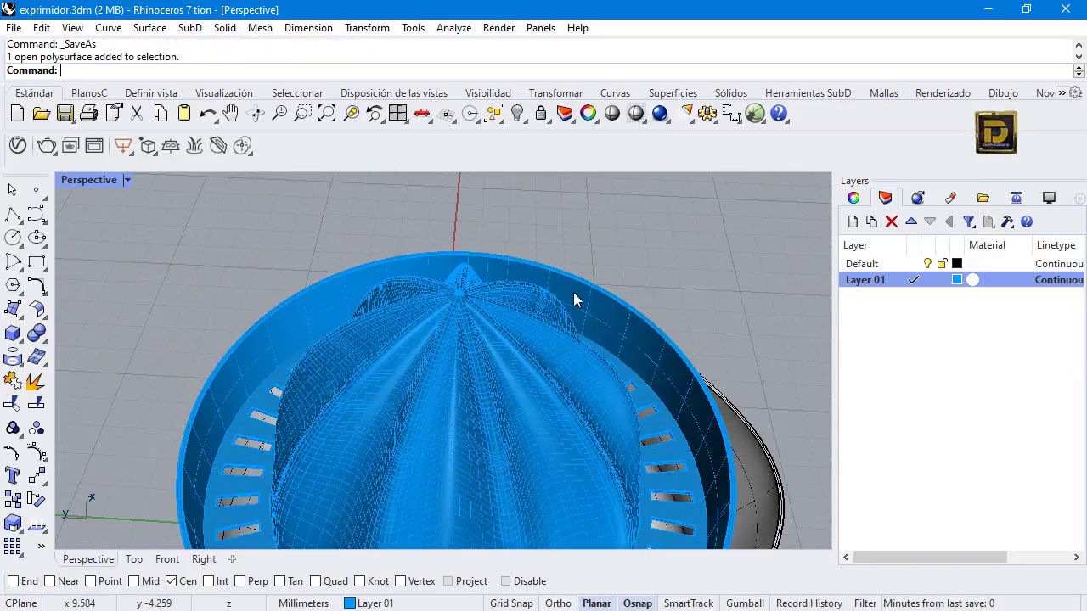
pyautogui.scroll(2, 458, 304)
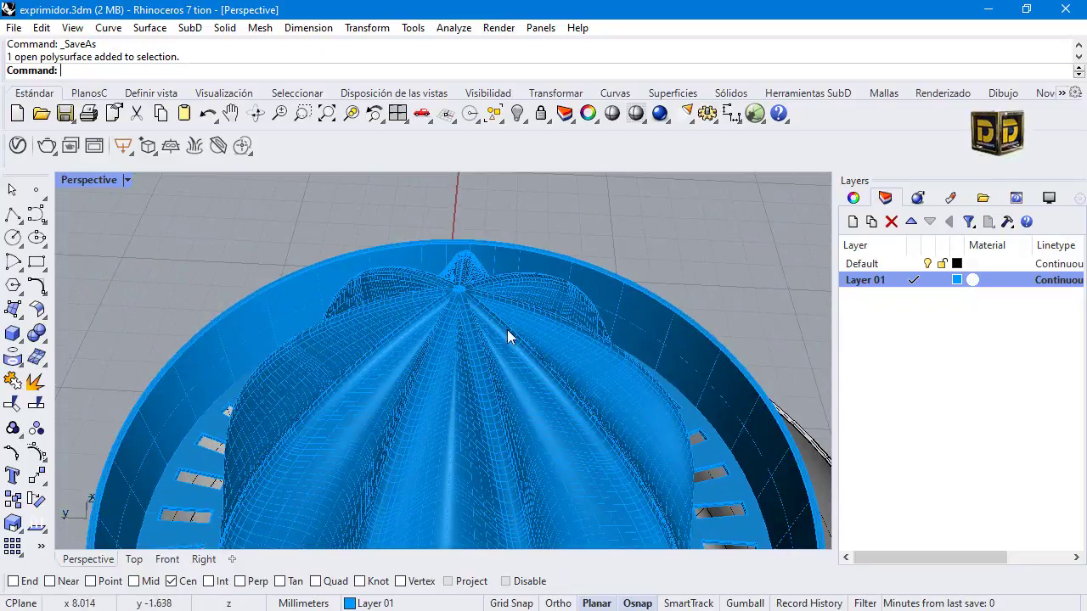